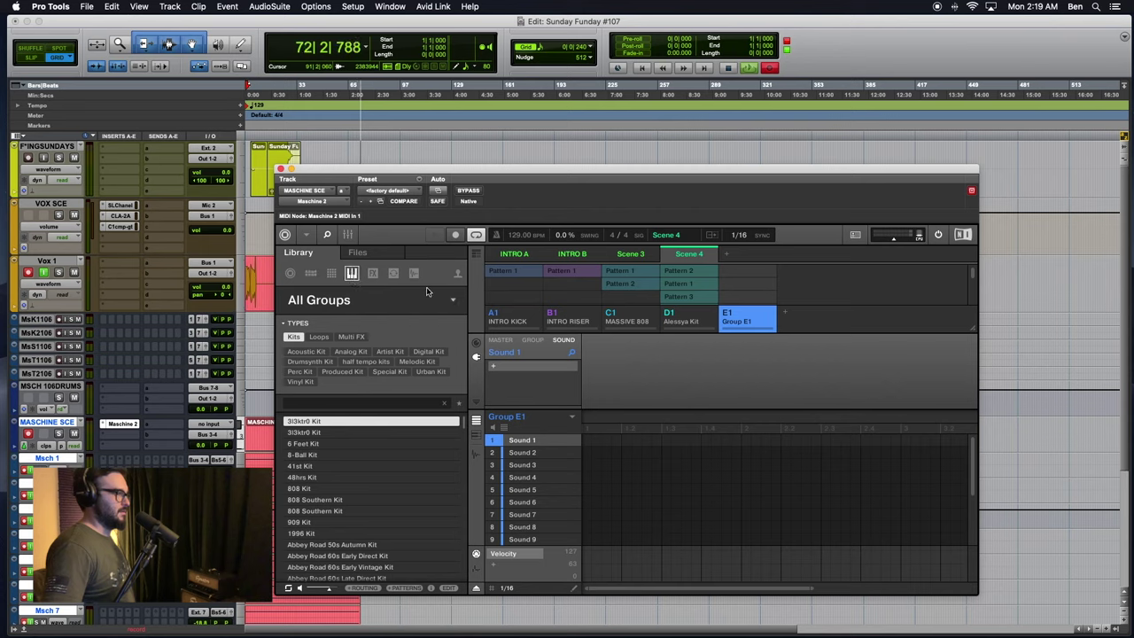
Step: Browse the instrument products in the Maschine library and filter the presets to the GGDModern product's Drums type
left_click(352, 277)
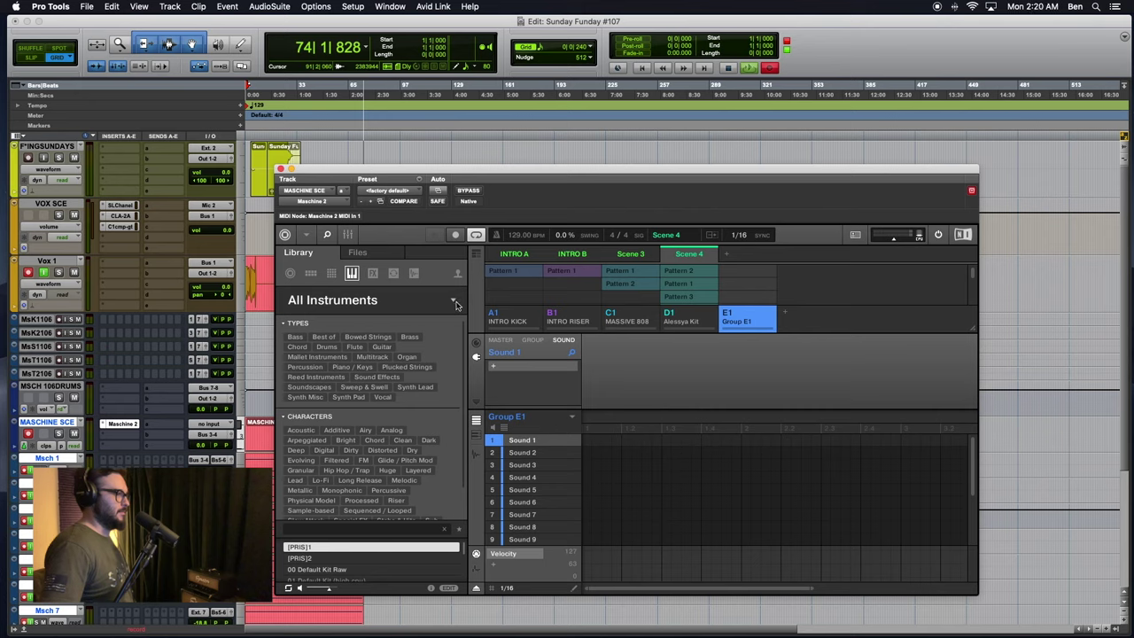
left_click(454, 303)
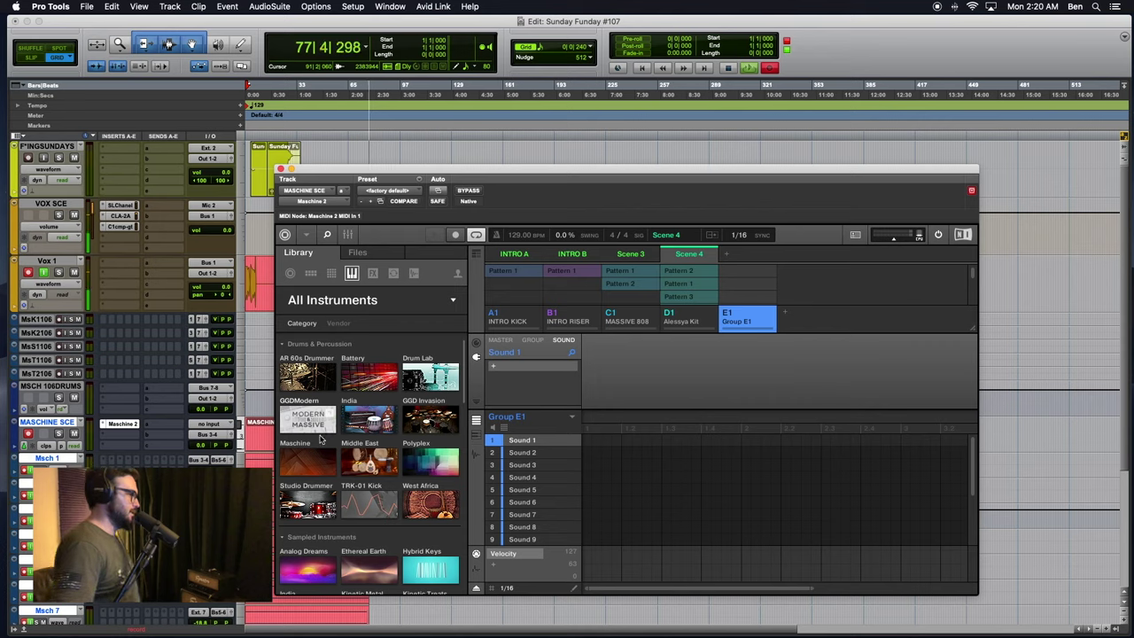
scroll(320, 439, "down", 10)
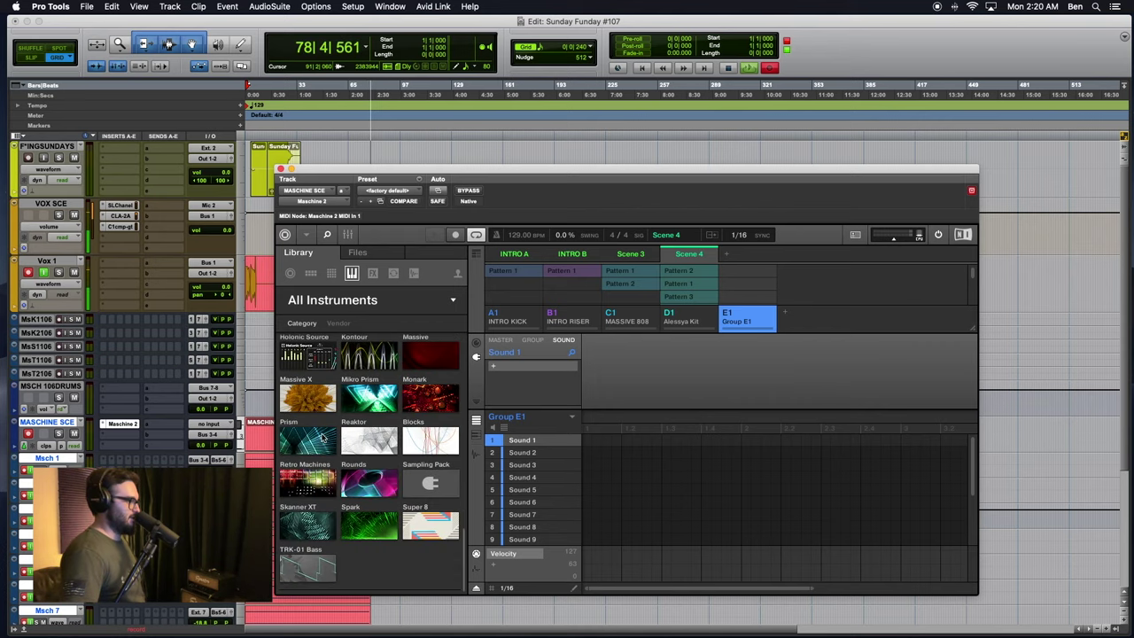
scroll(324, 437, "down", 3)
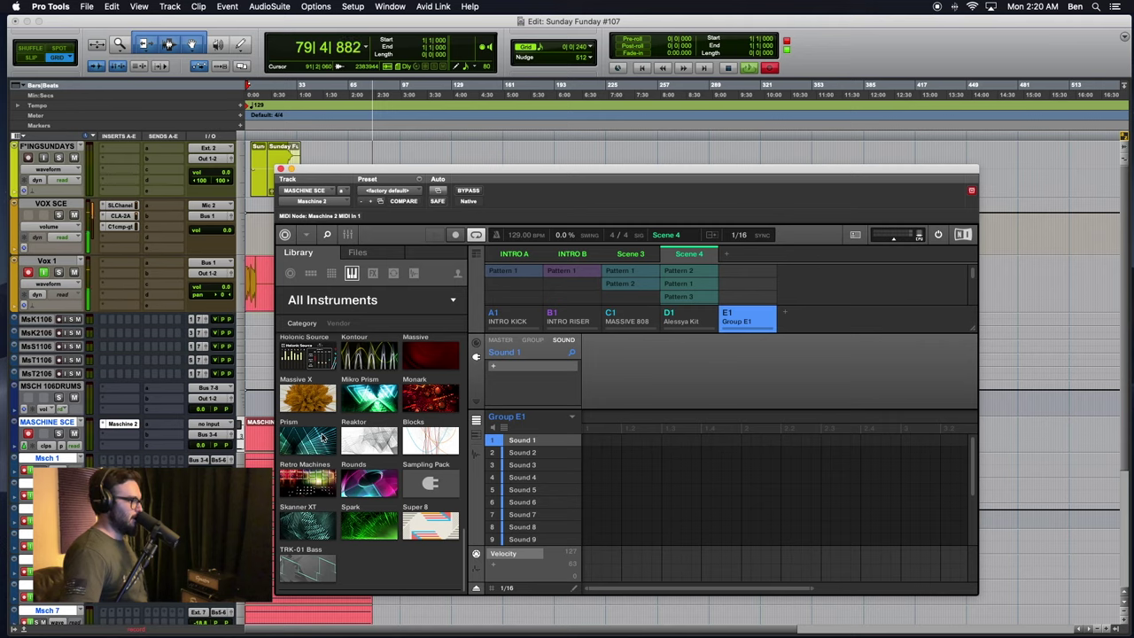
scroll(322, 436, "up", 5)
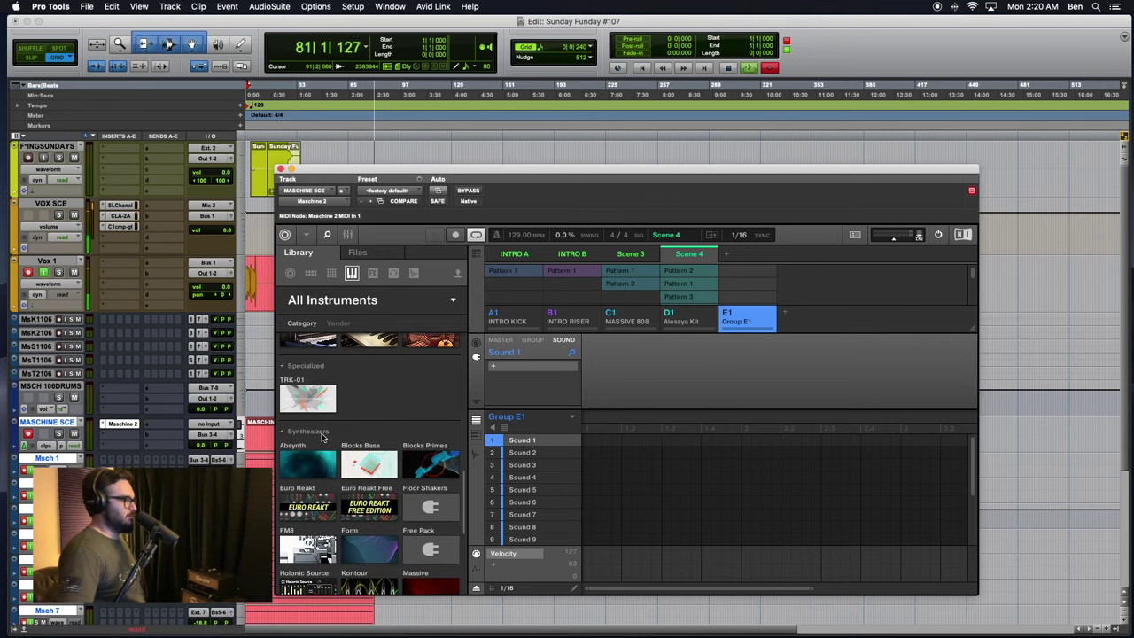
scroll(322, 437, "up", 10)
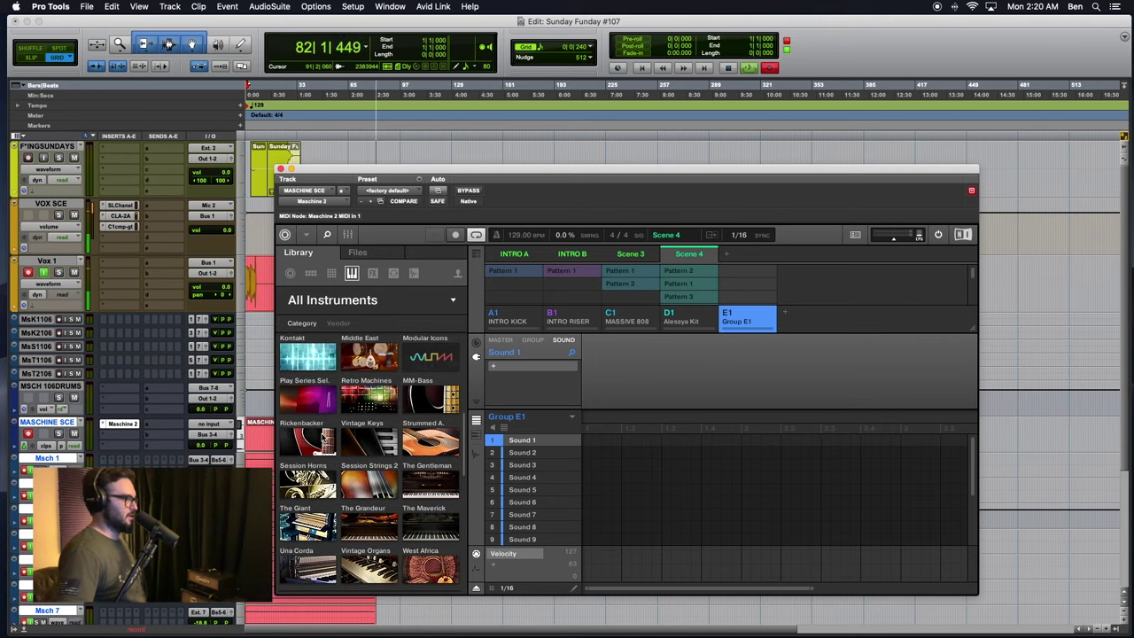
scroll(323, 437, "up", 10)
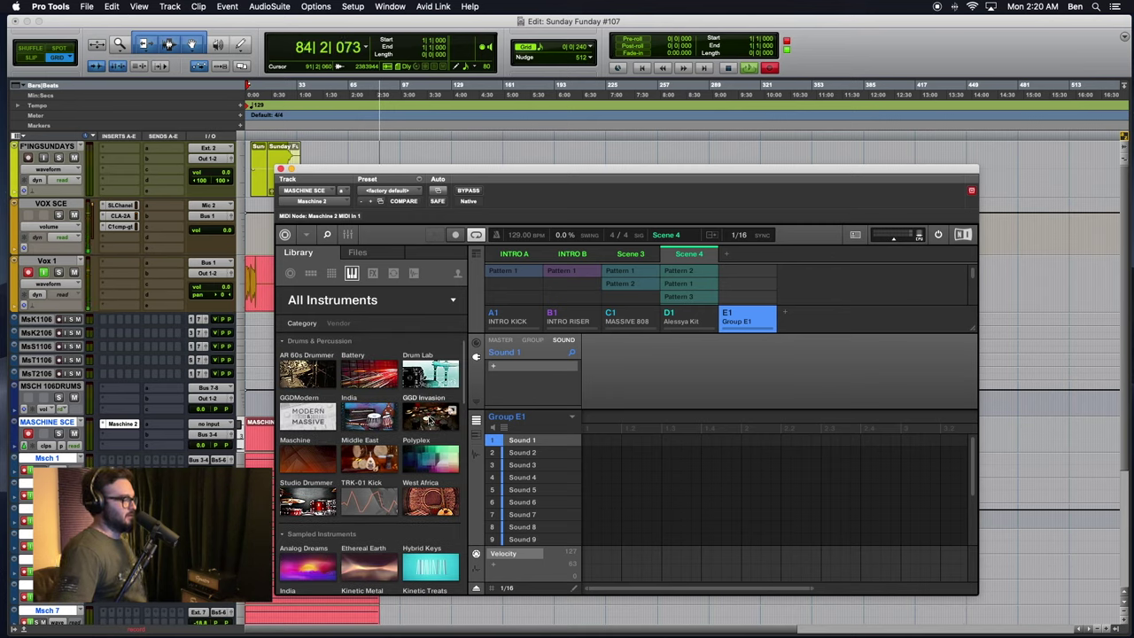
left_click(307, 416)
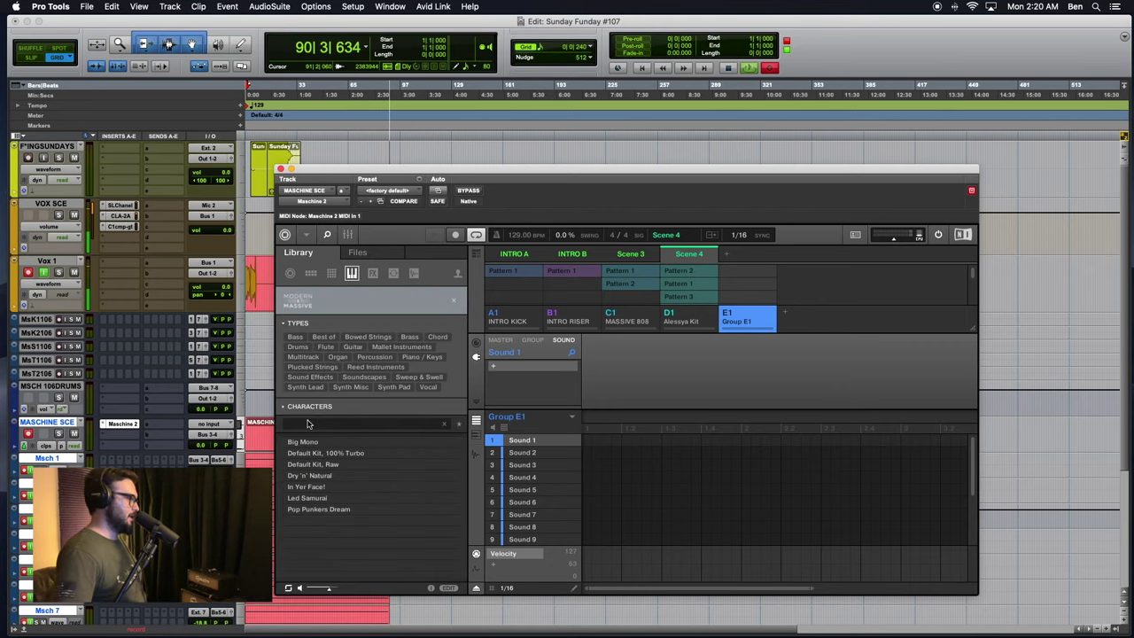
left_click(297, 346)
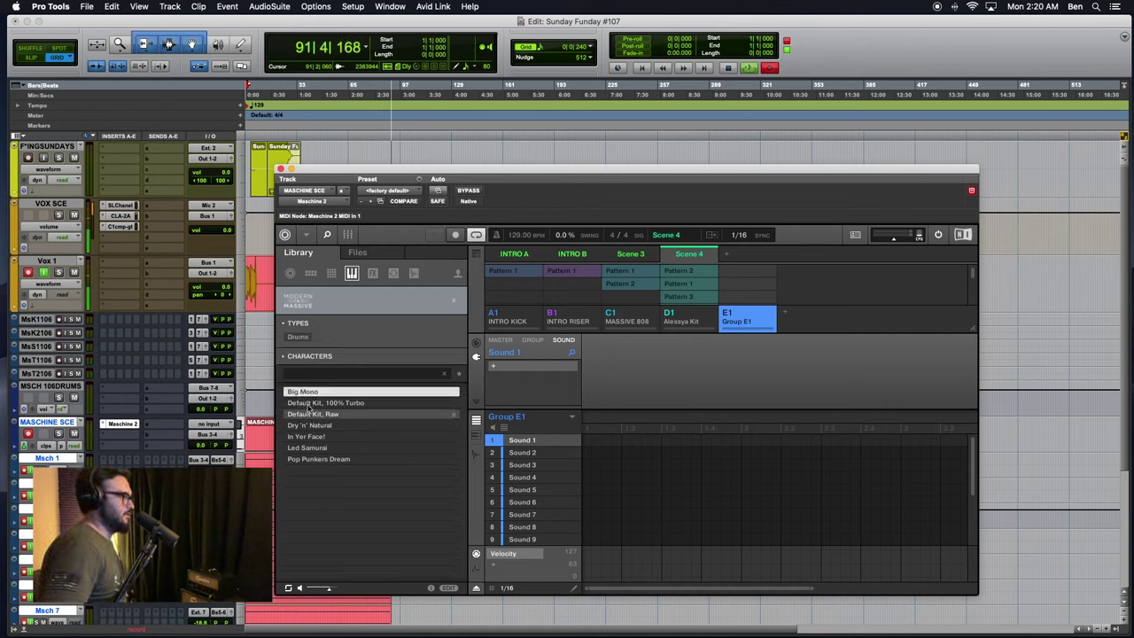
Step: Reset the product filter, choose GGDModern again, and load its Led Samurai preset into Sound 1 of Group E1
left_click(453, 300)
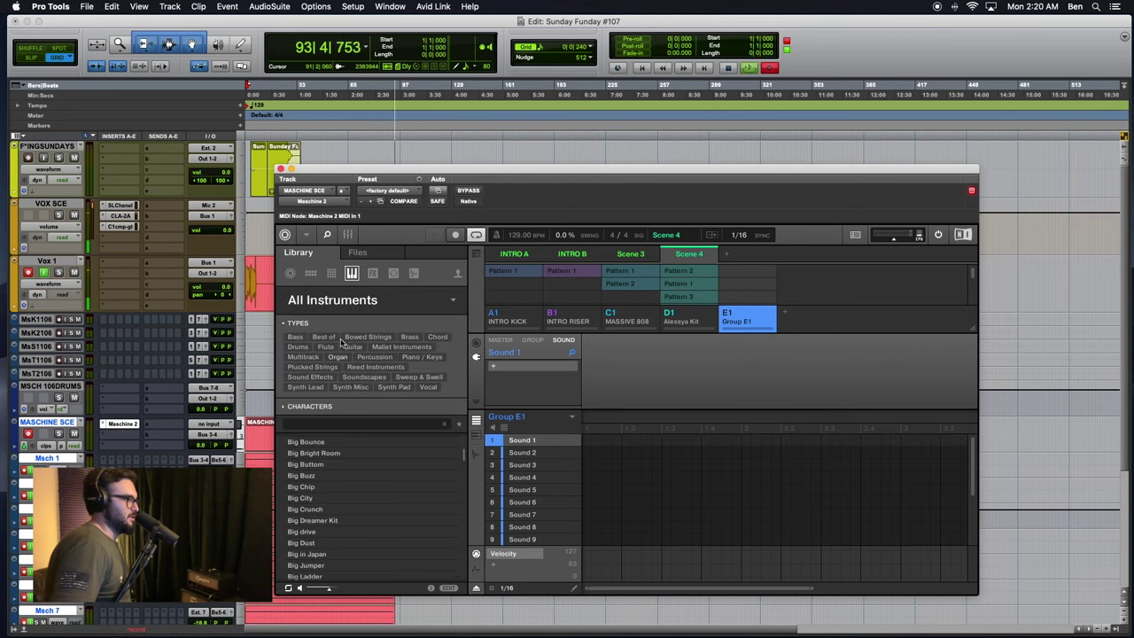
left_click(453, 302)
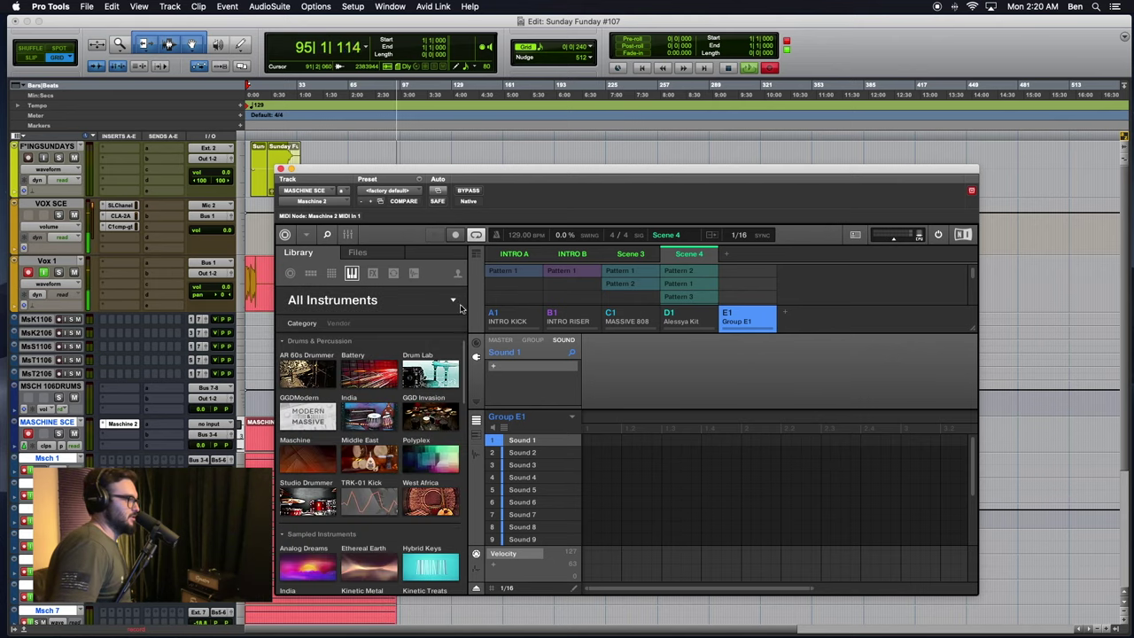
left_click(308, 416)
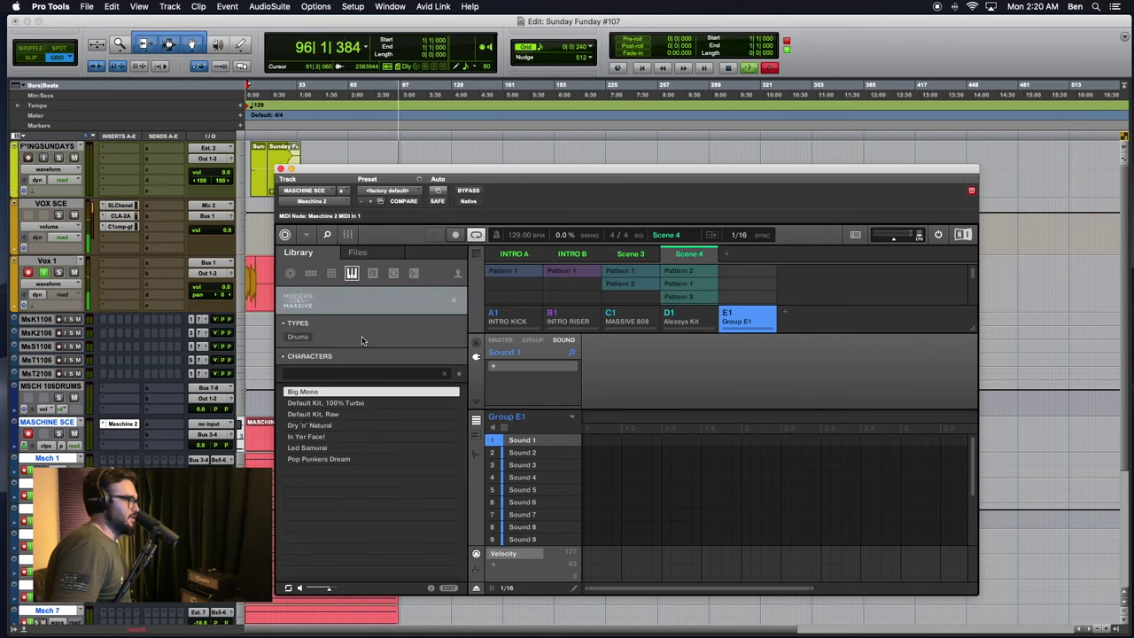
left_click(322, 450)
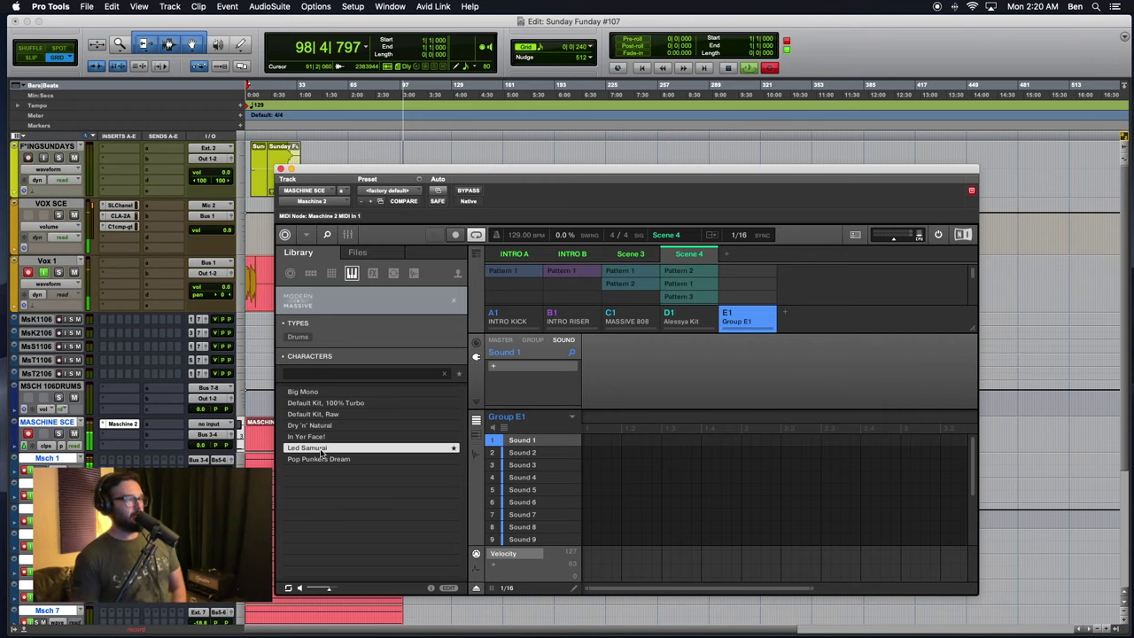
double_click(323, 452)
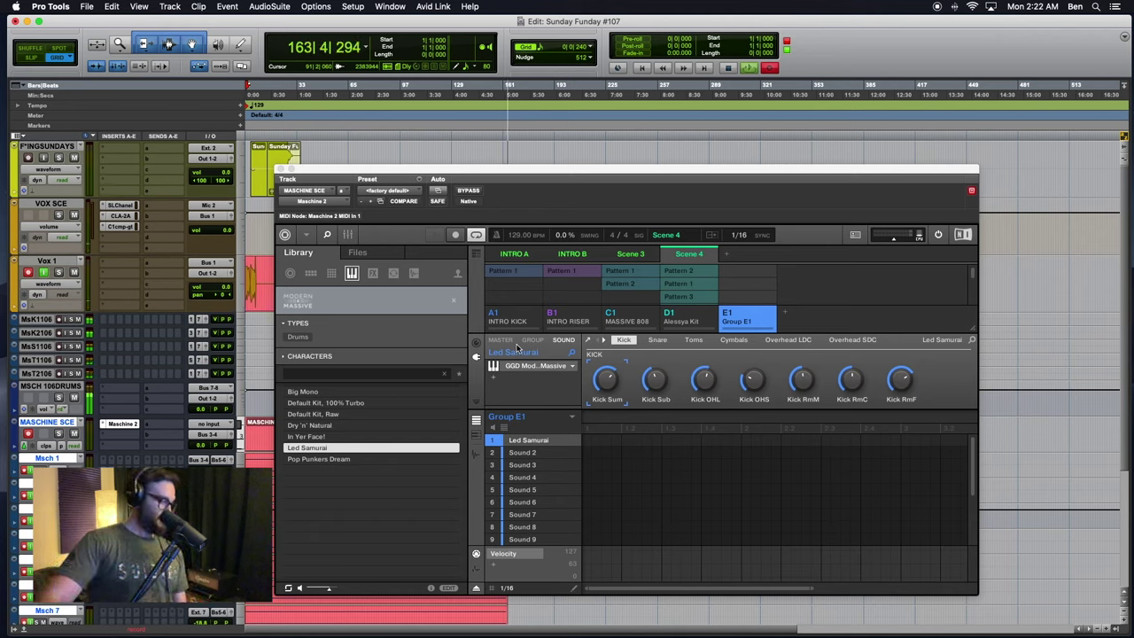
Step: Compare the Led Samurai sound slot with the empty Sound 2 slot and look through Group E1's sound list
key("Down")
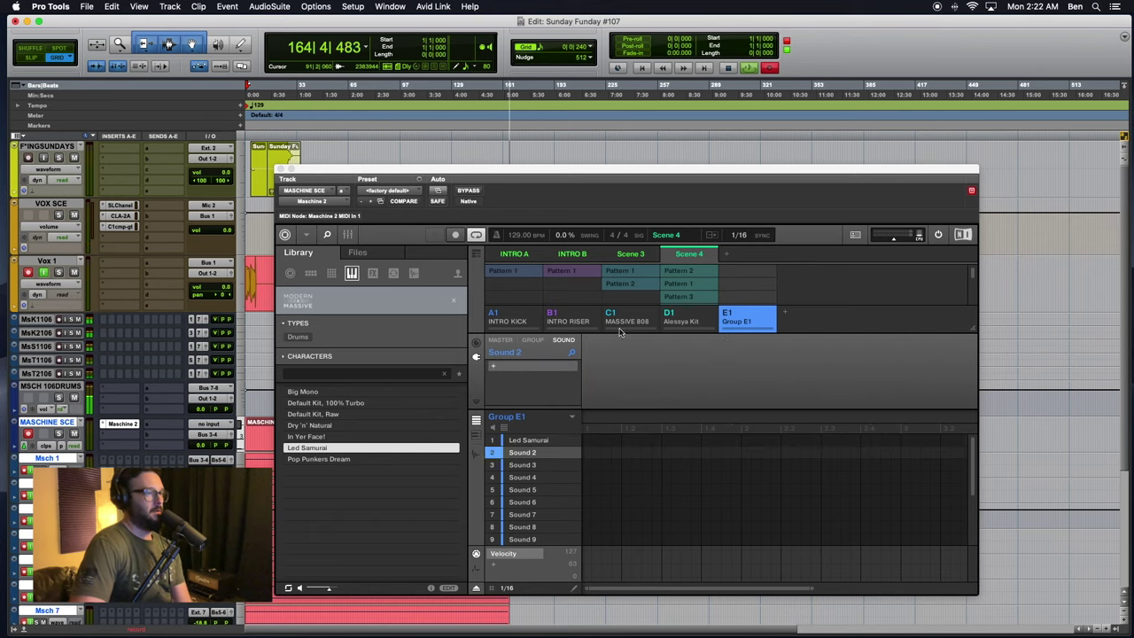
left_click(544, 444)
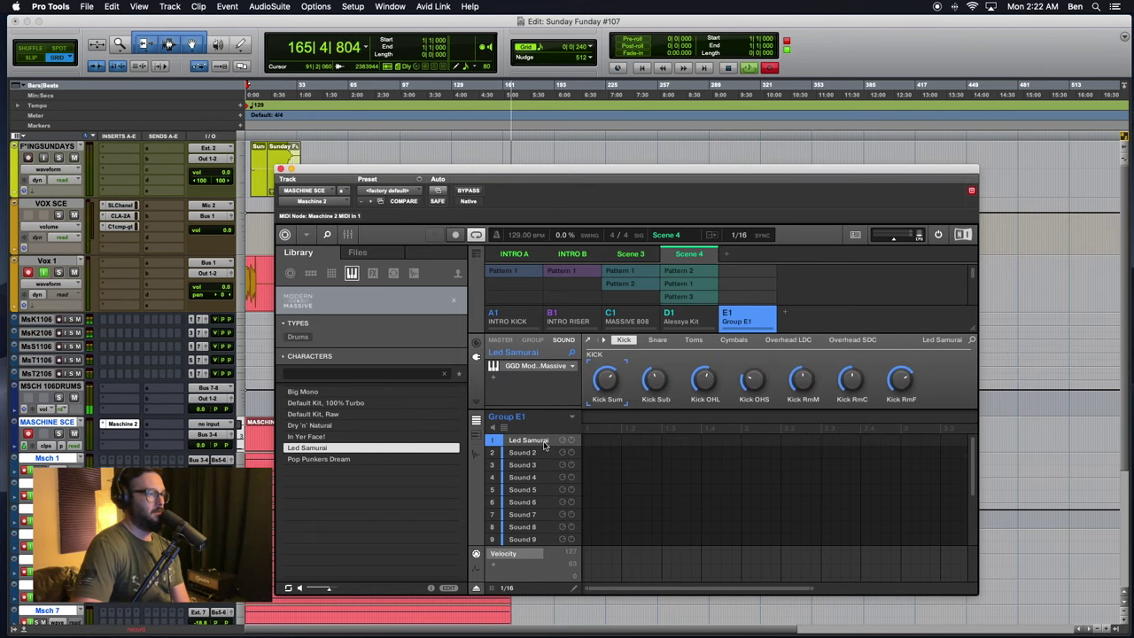
key("Down")
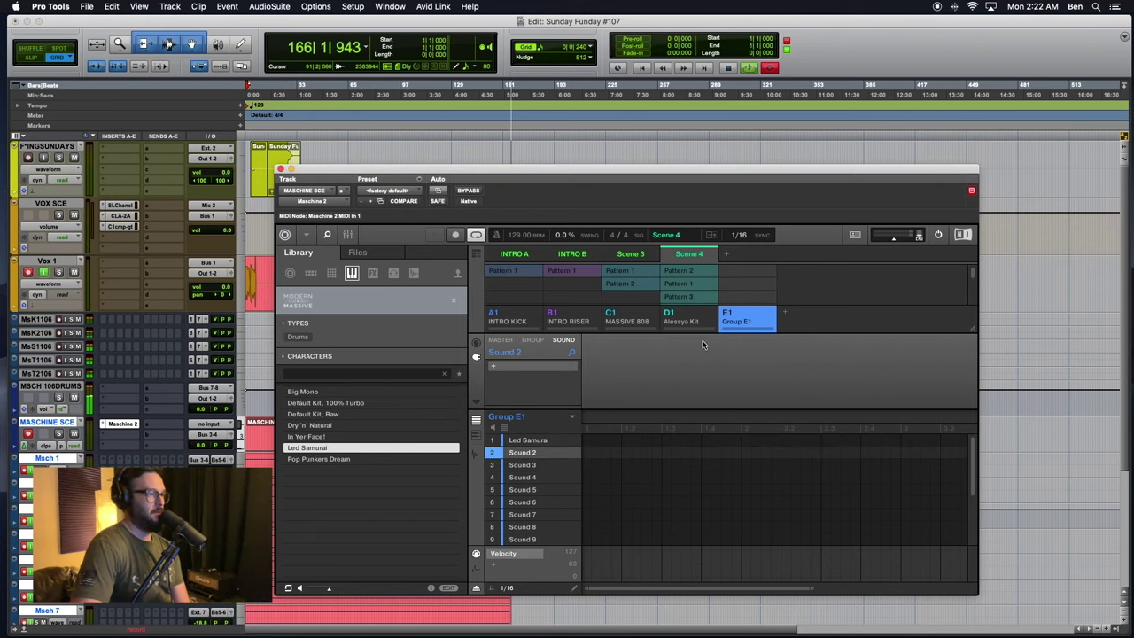
left_click(518, 444)
left_click(554, 450)
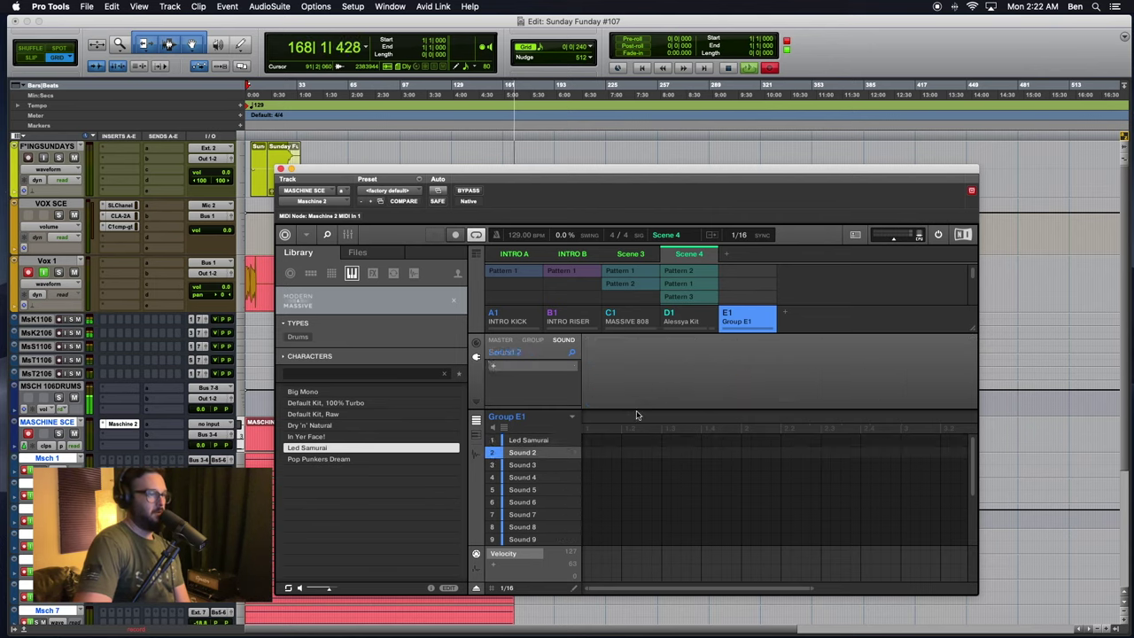
key("Up")
key("Down")
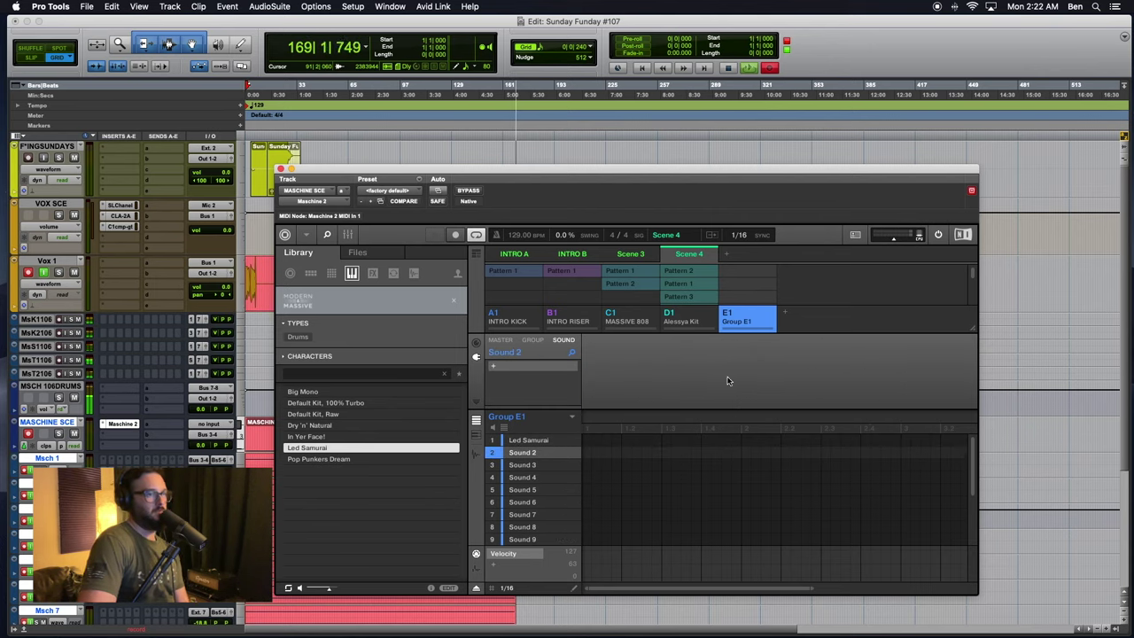
key("Up")
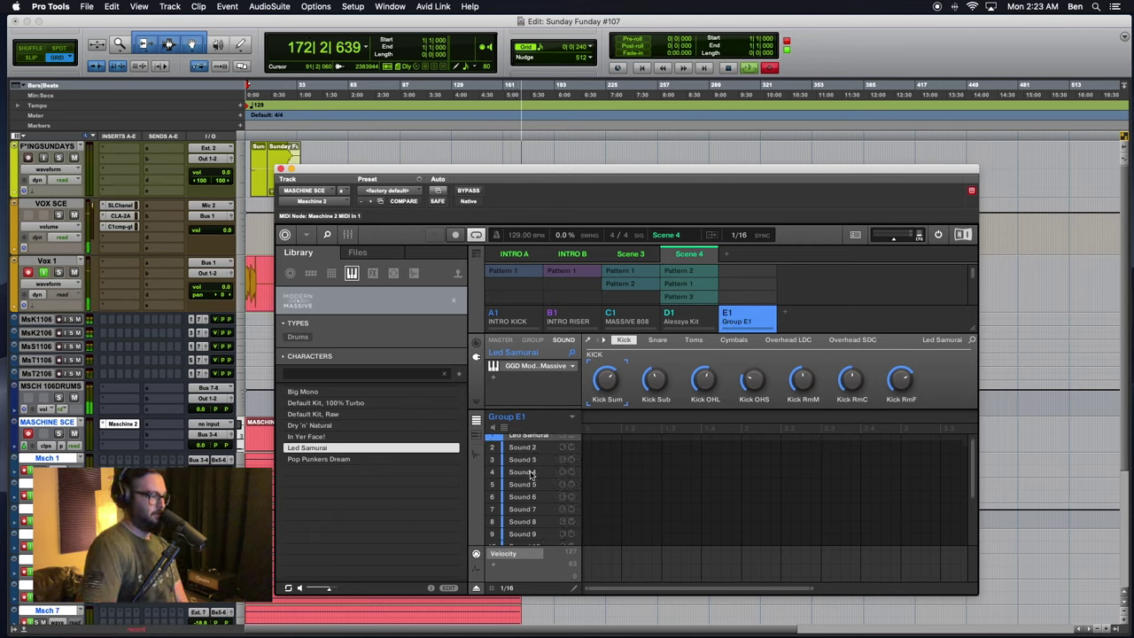
scroll(536, 474, "down", 3)
scroll(532, 476, "up", 3)
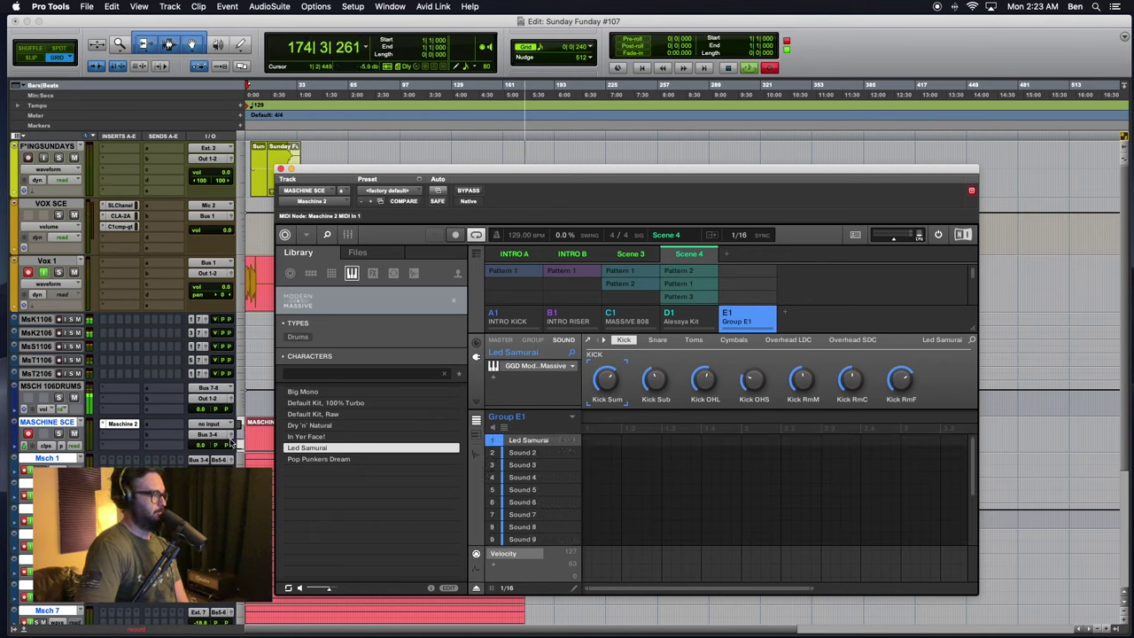
Step: Close the plug-in window and move the five Msch kick, snare and tom clips together to start at about bar 353
left_click(280, 168)
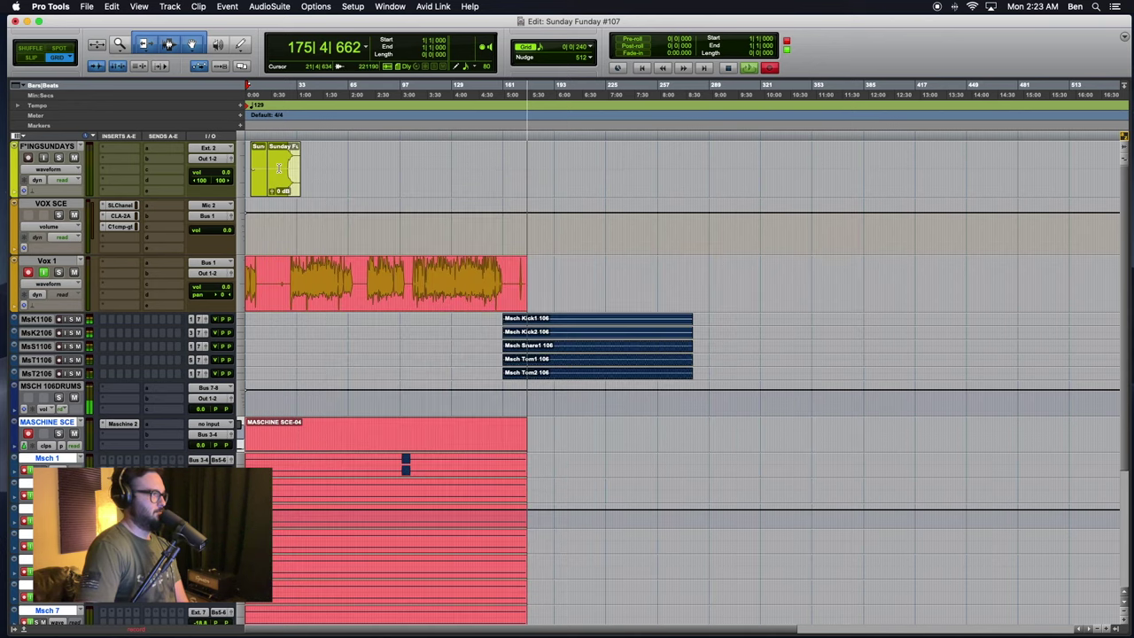
left_click(554, 322)
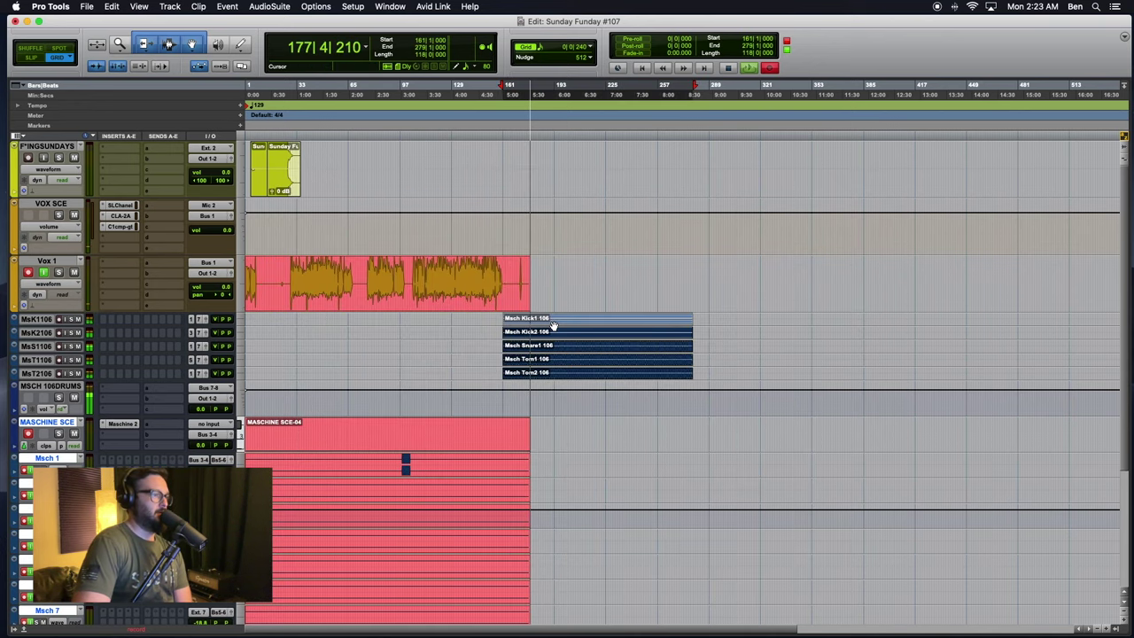
left_click(557, 332, "shift")
left_click(558, 345, "shift")
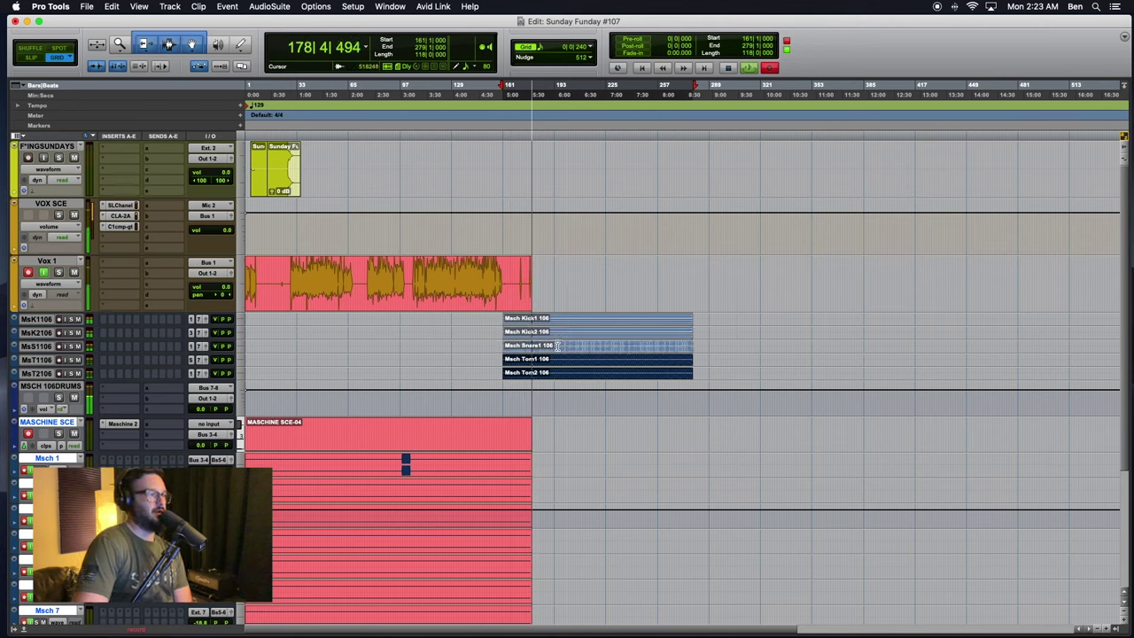
left_click(555, 358, "shift")
left_click(553, 372, "shift")
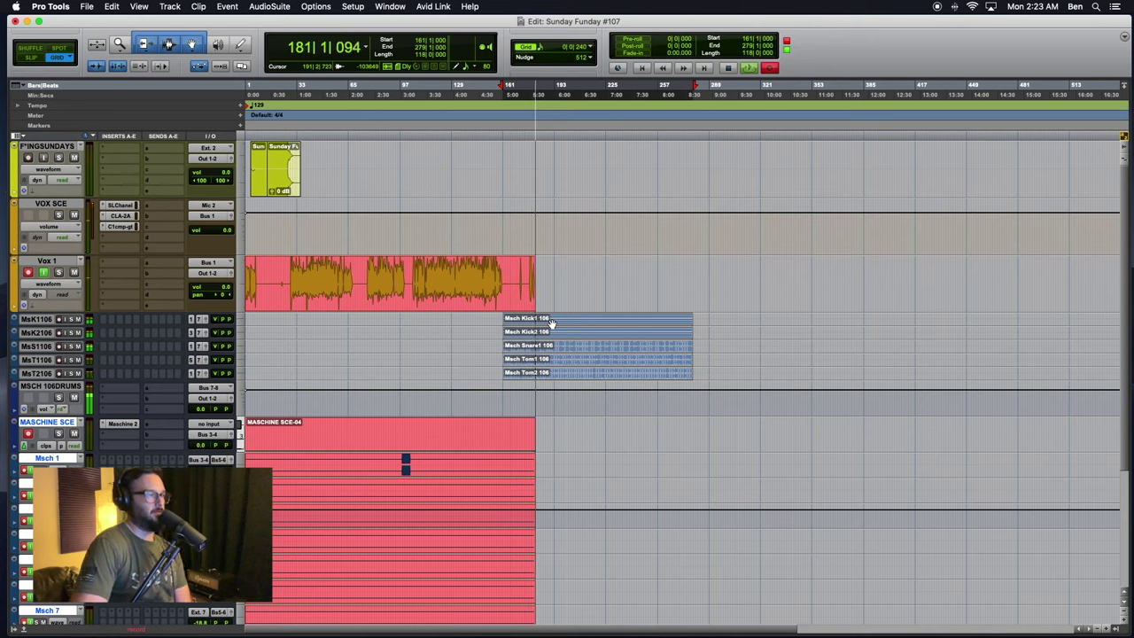
left_click_drag(551, 322, 862, 311)
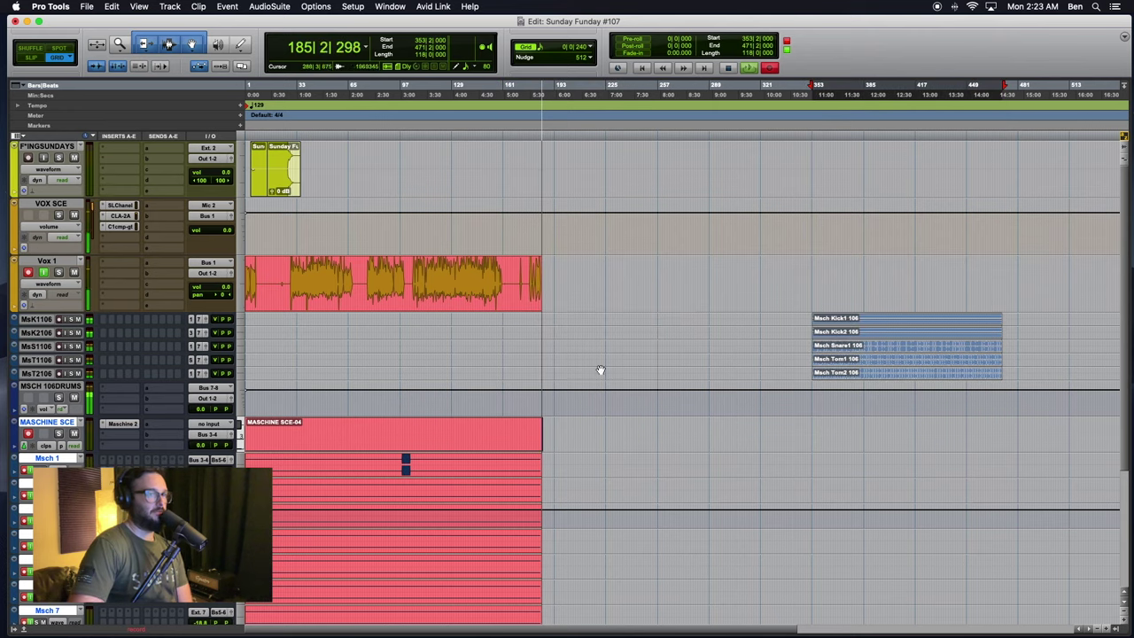
Step: Reopen Maschine 2, show the GGD Modern and Massive kit in its own window, audition its kick and snare, and close that window
left_click(123, 424)
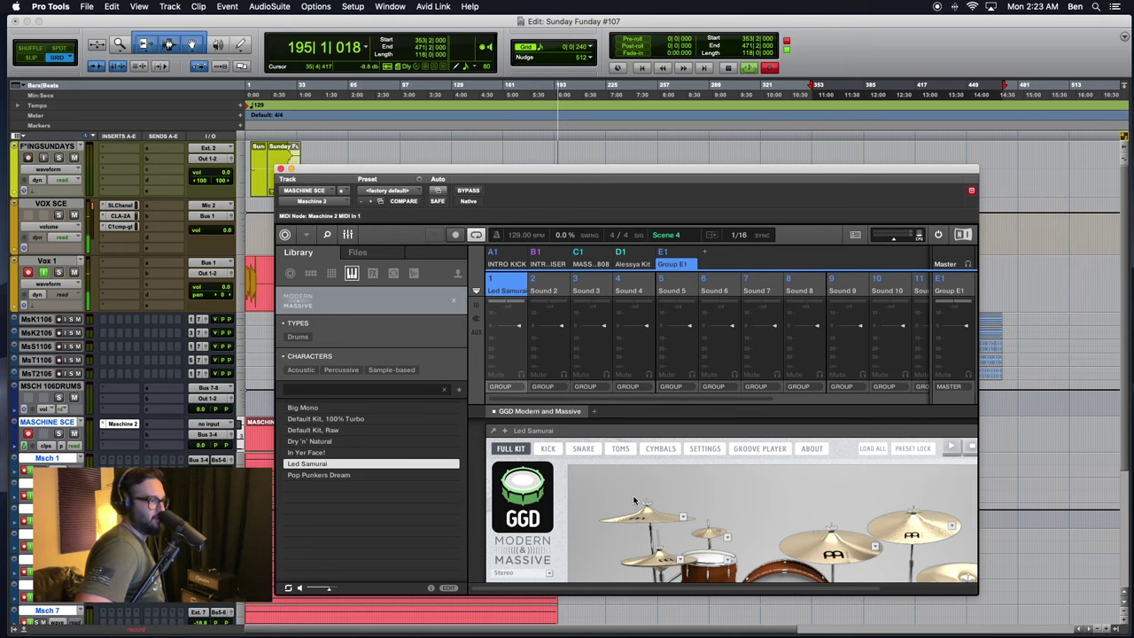
left_click(493, 432)
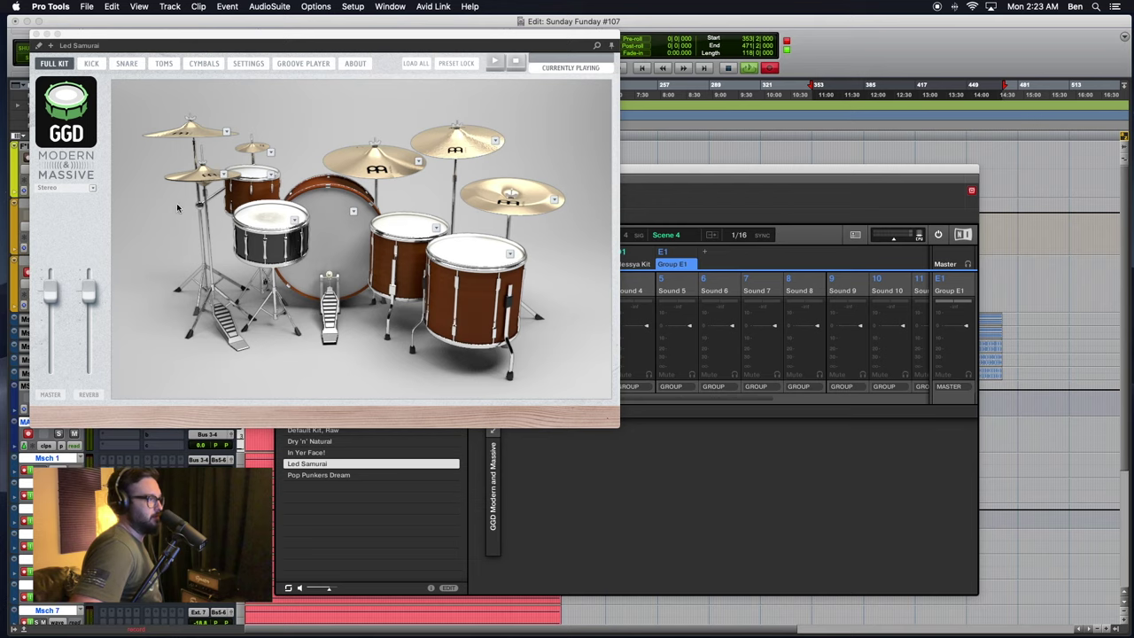
left_click(345, 252)
left_click(346, 252)
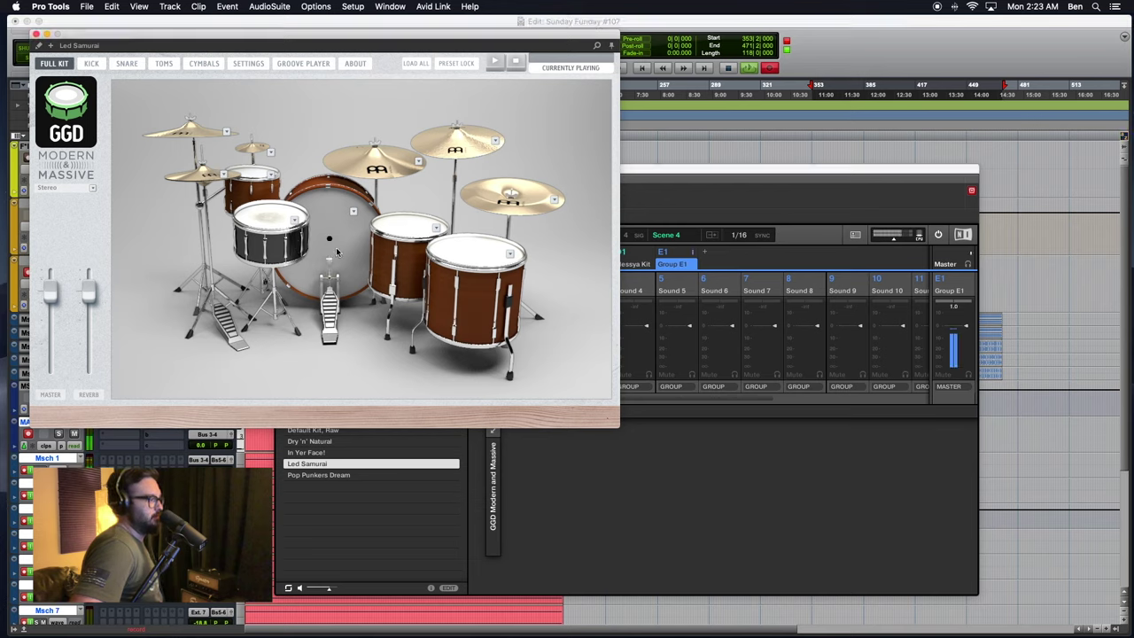
left_click(283, 218)
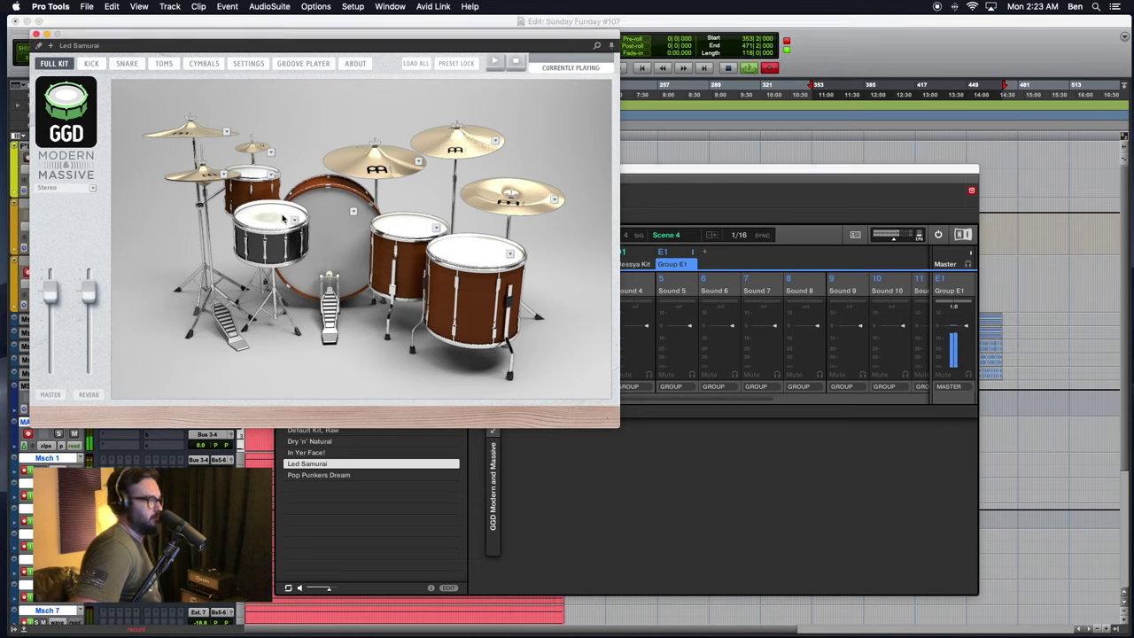
left_click(267, 217)
left_click(268, 218)
left_click(327, 258)
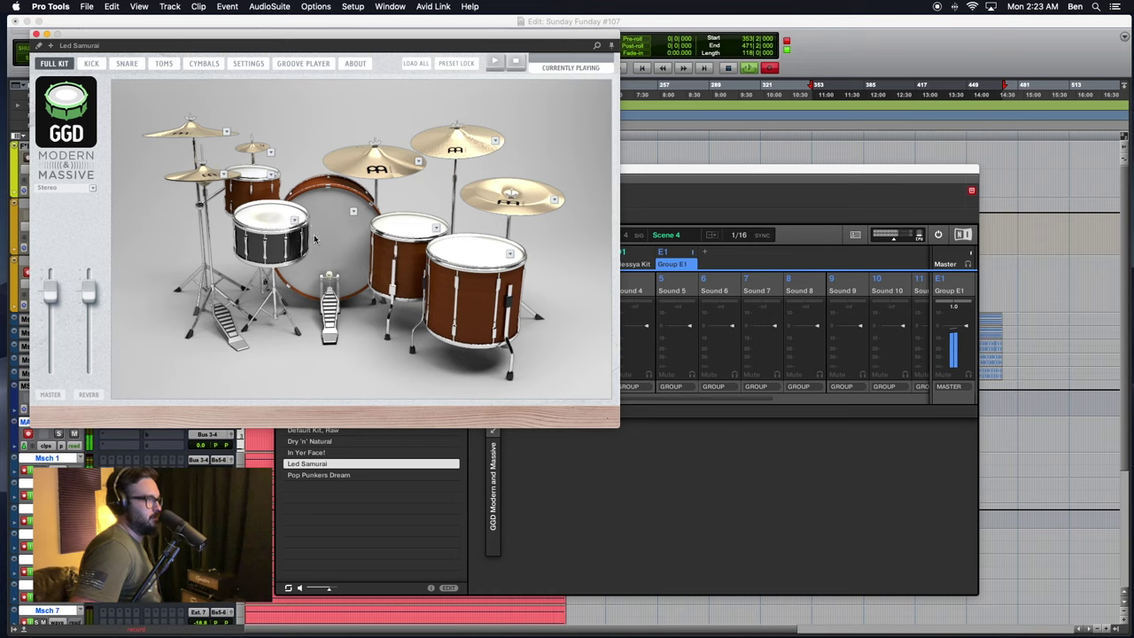
left_click(268, 228)
left_click(350, 253)
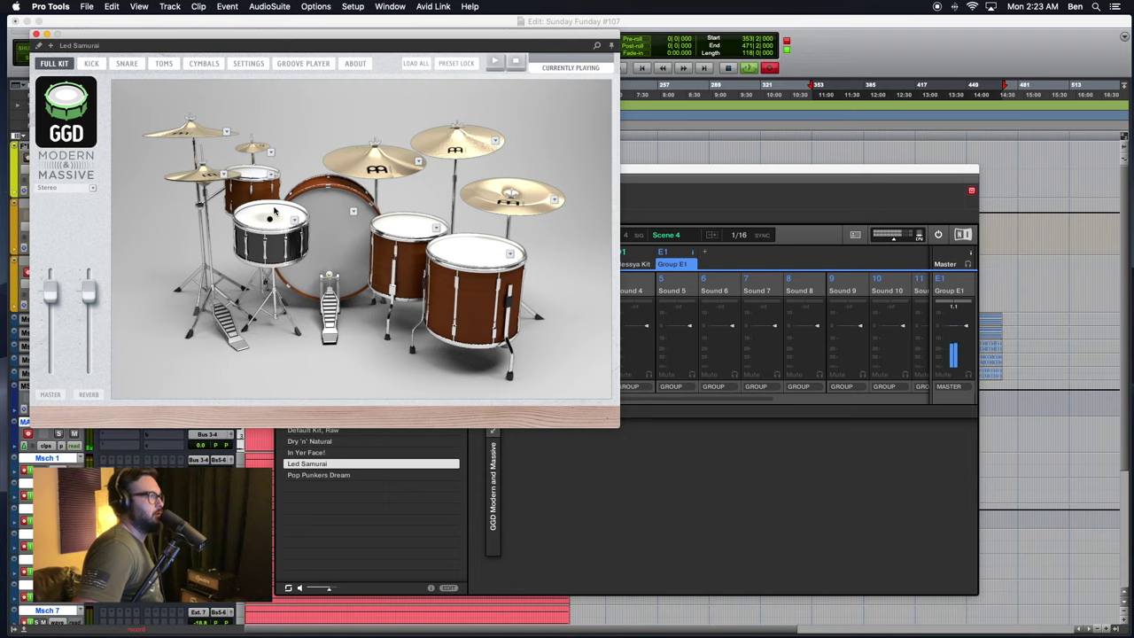
left_click(365, 260)
left_click(250, 216)
left_click(255, 214)
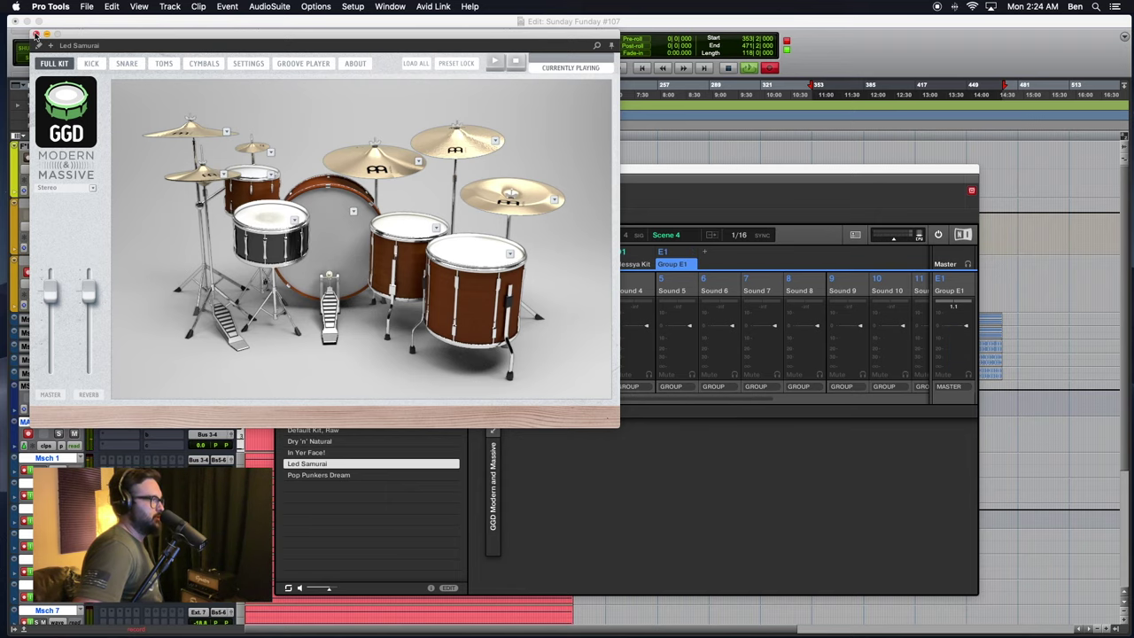
left_click(35, 34)
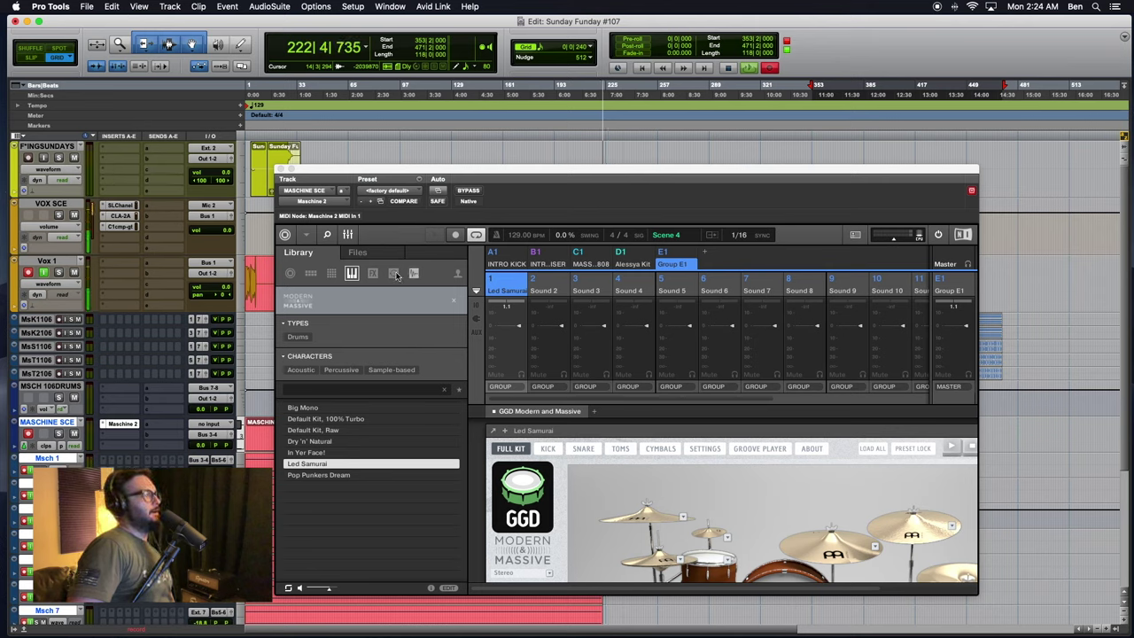
Step: Show the library's group kits, filter them to Acoustic Kit, and look through the resulting kit list
left_click(310, 273)
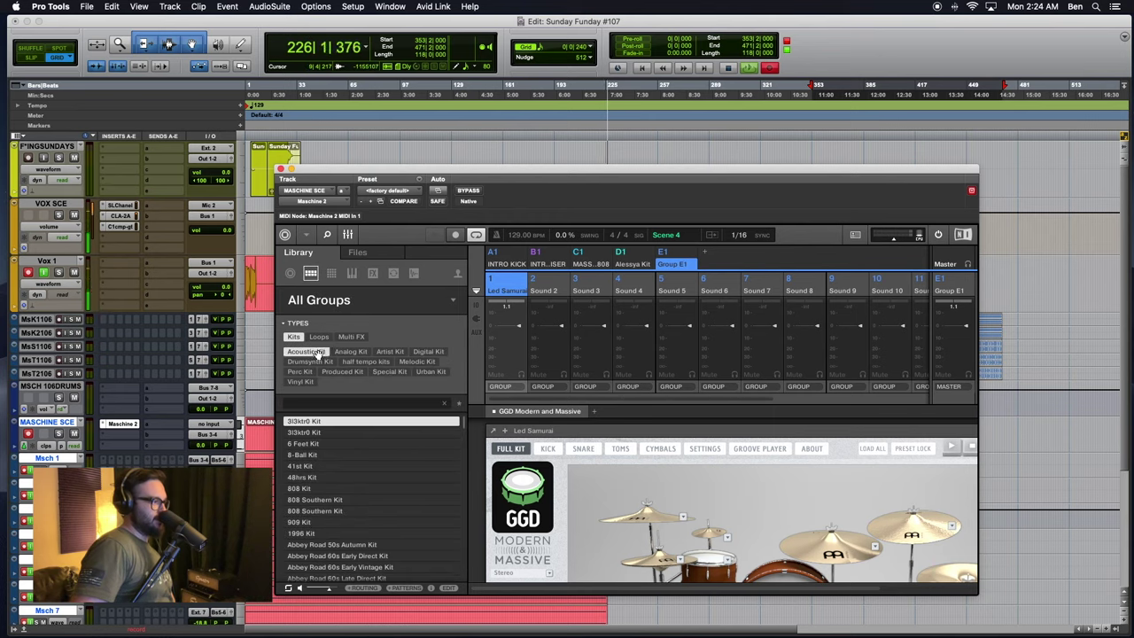
left_click(305, 352)
scroll(355, 492, "down", 6)
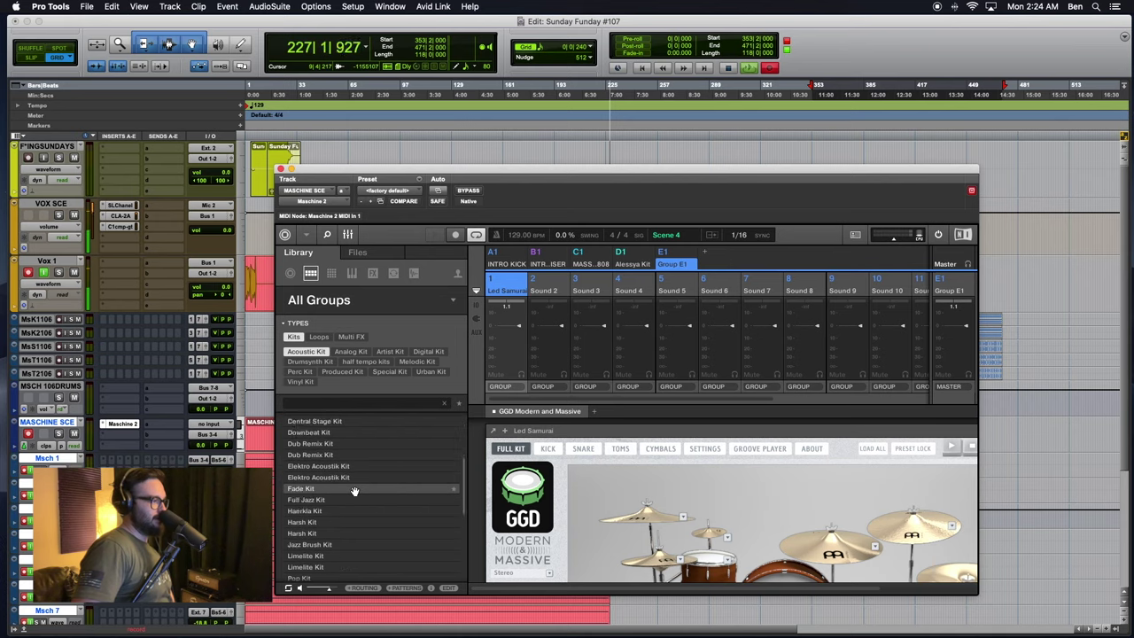
scroll(354, 491, "up", 4)
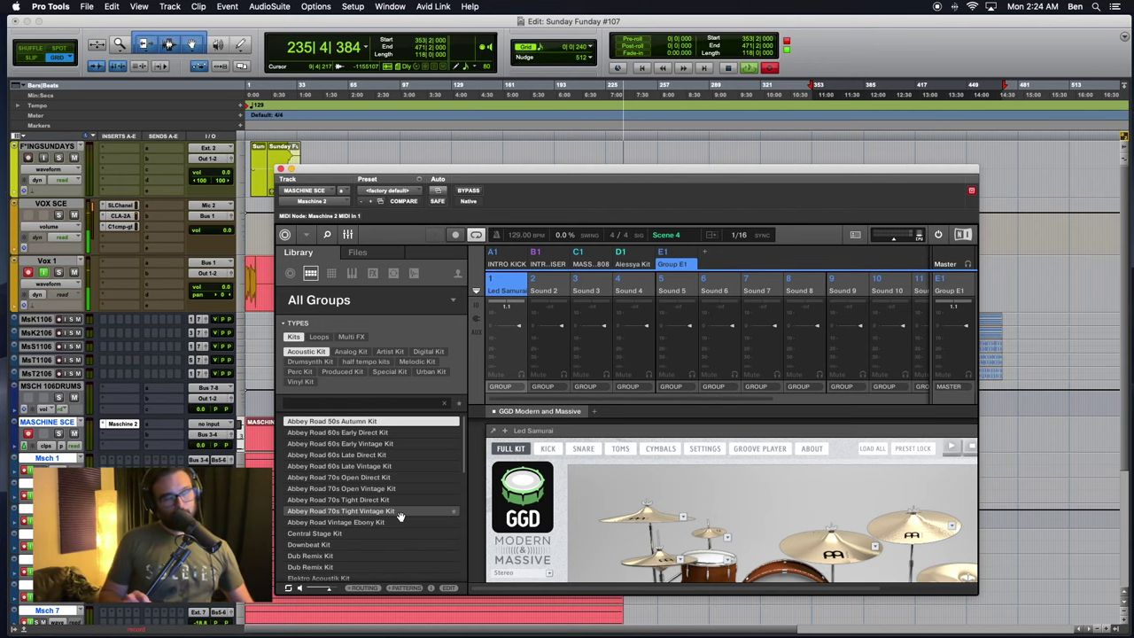
Step: Audition the Abbey Road kits one after another, from 50s Autumn Kit through 70s Open Vintage Kit
key("Down")
key("Up")
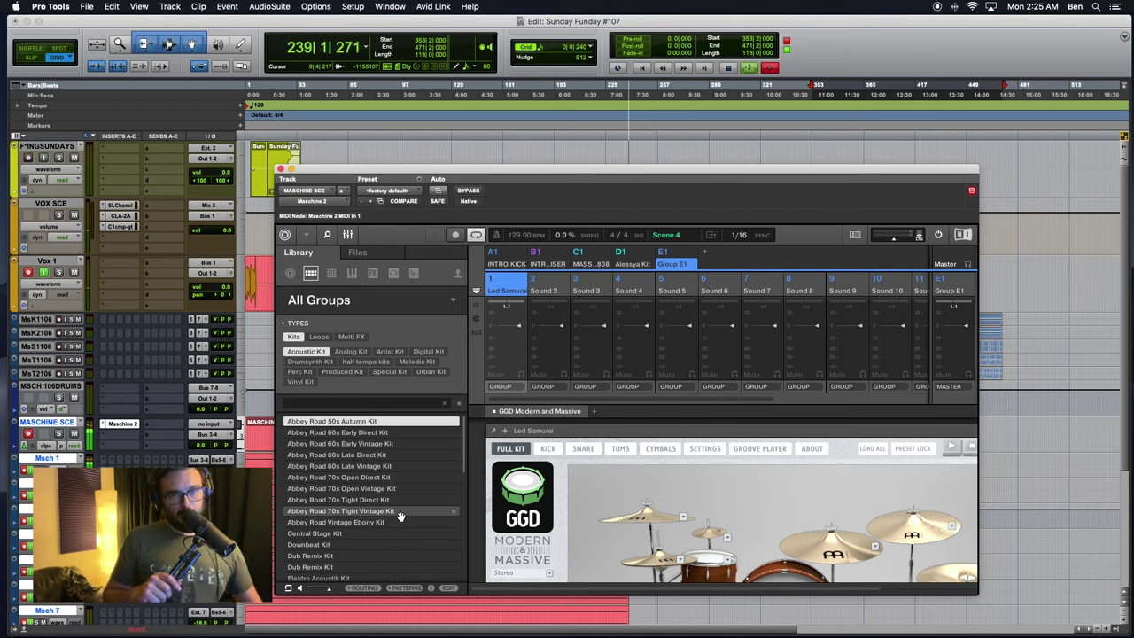
key("Down")
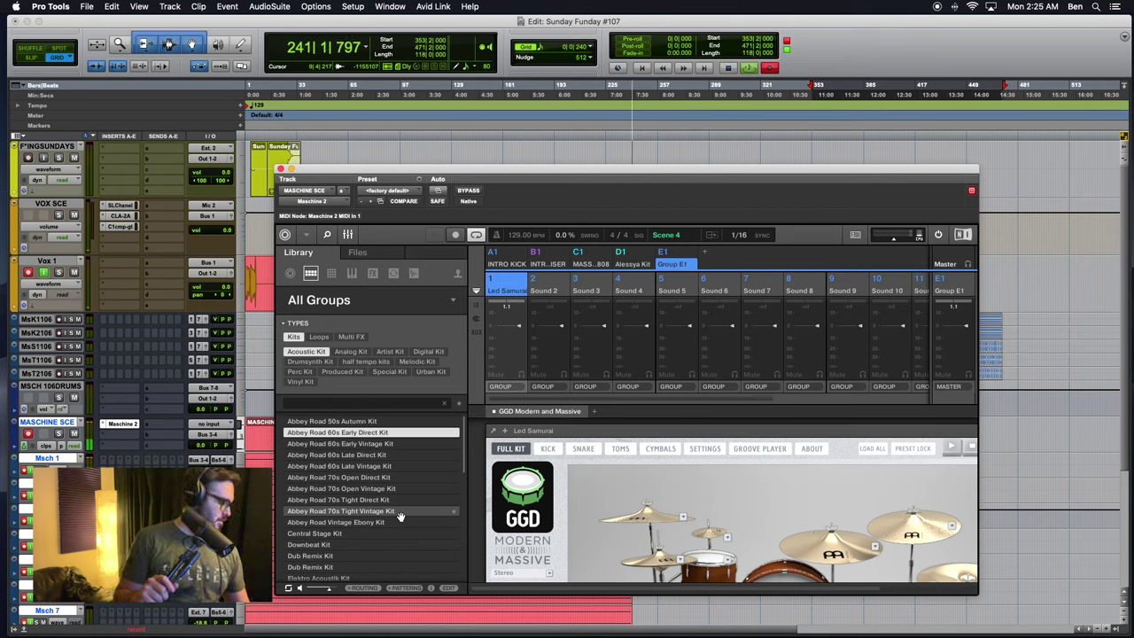
key("Down")
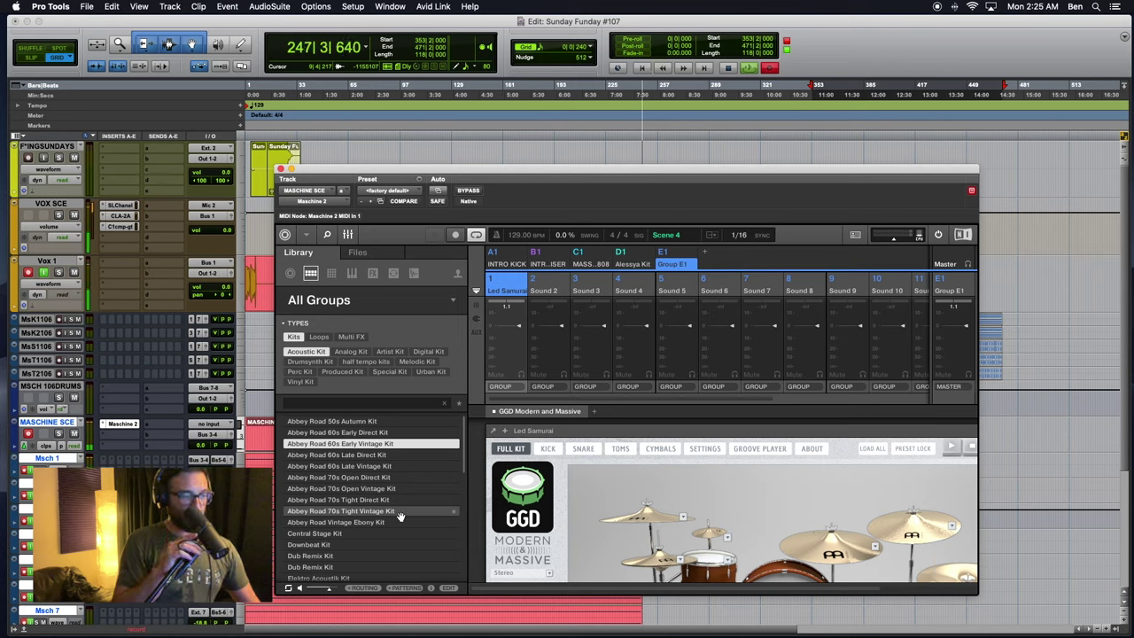
key("Down")
key("Down")
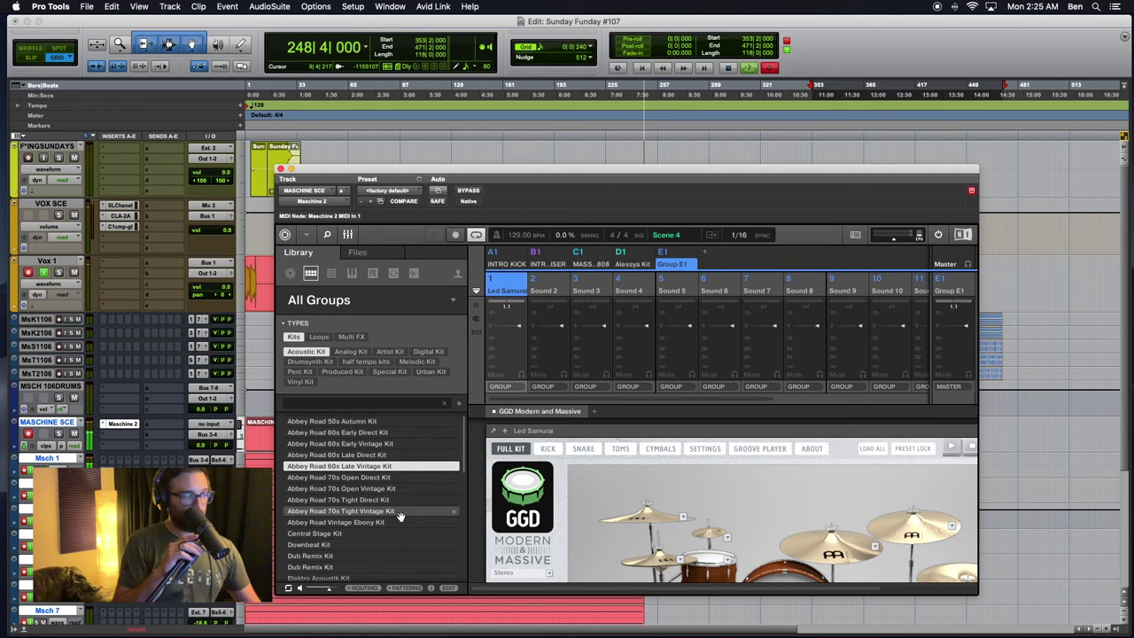
key("Down")
key("Down")
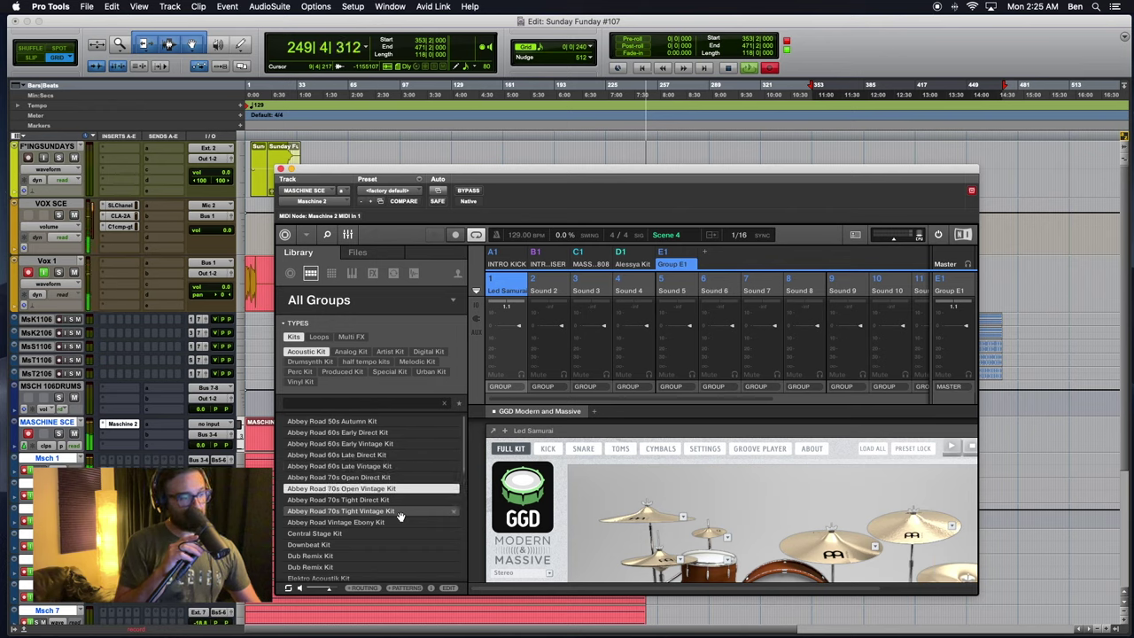
key("Up")
key("Down")
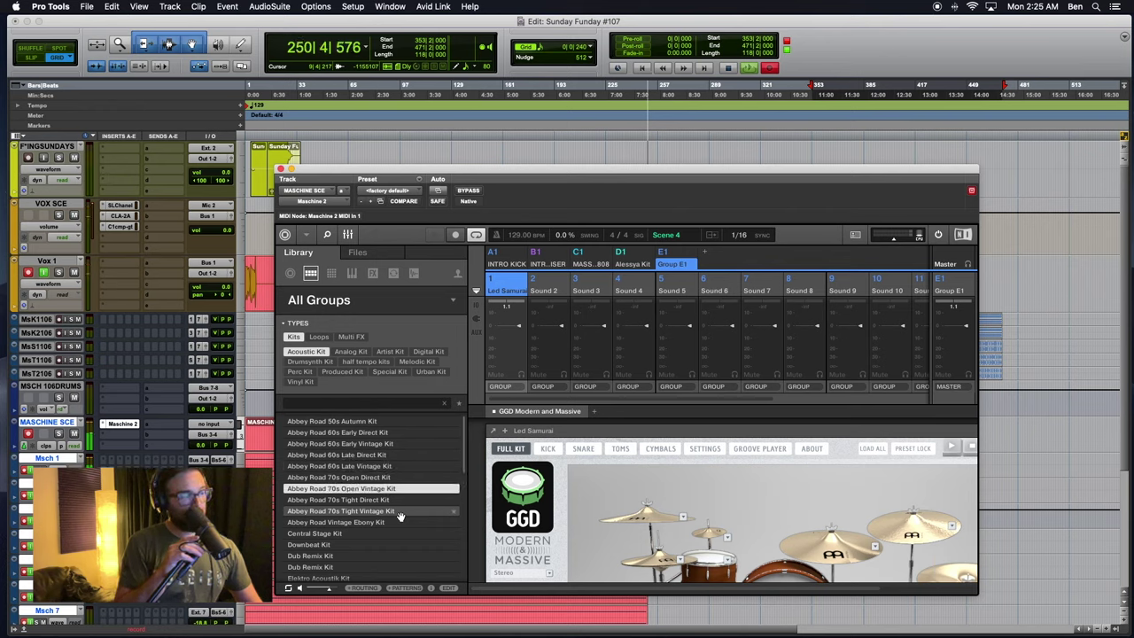
Step: Compare the Abbey Road 70s Tight Direct and Tight Vintage kits, and load the Tight Direct Kit into Group E1
key("Down")
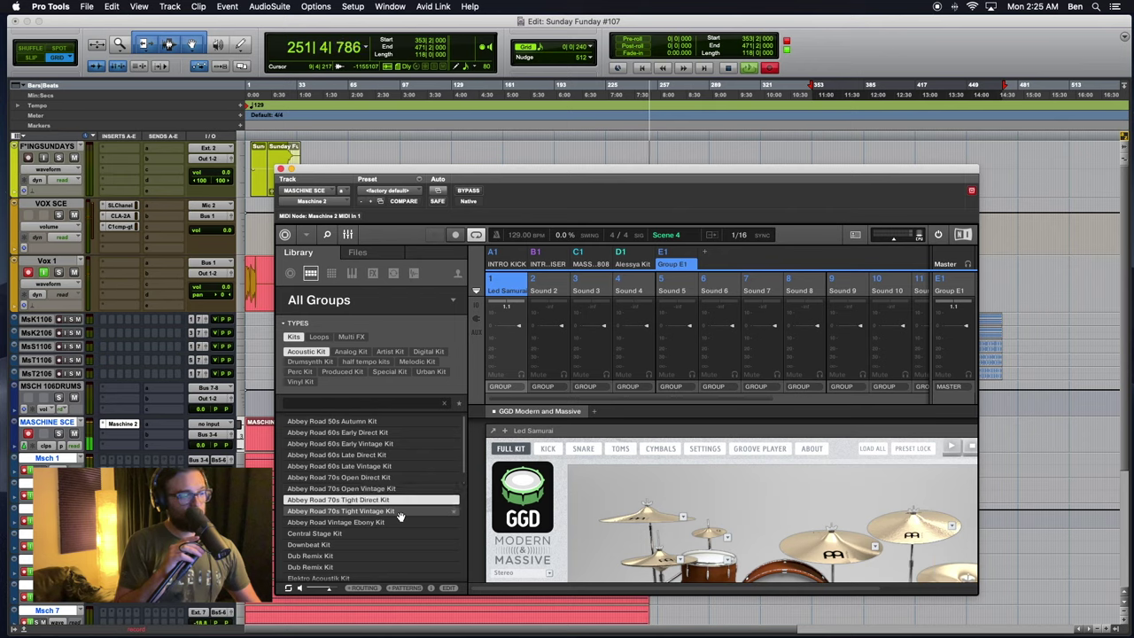
key("Down")
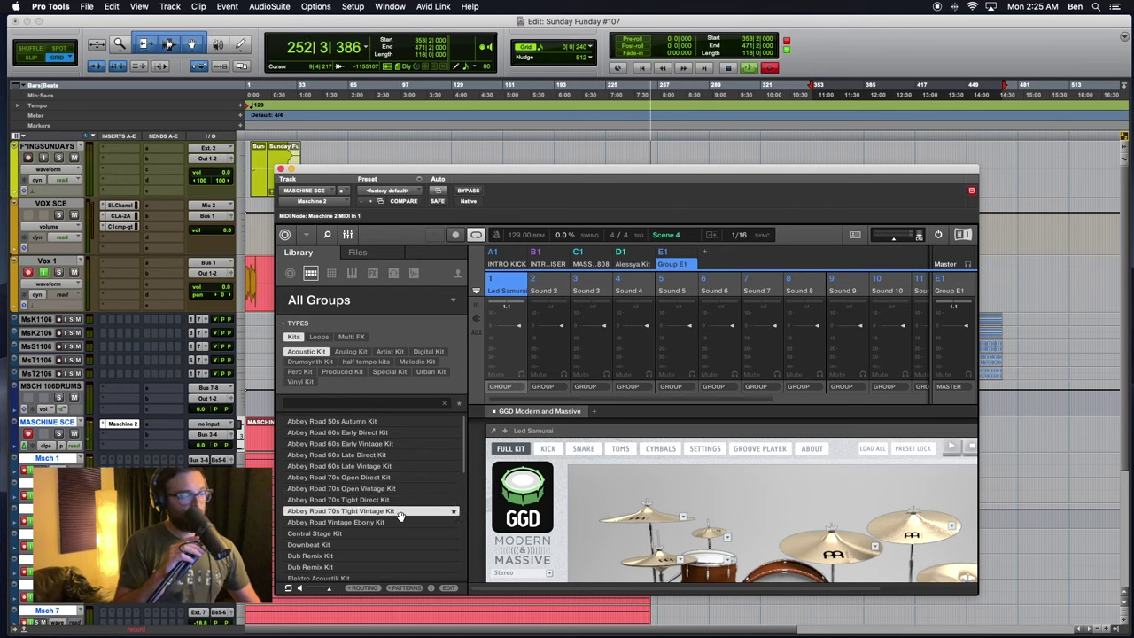
key("Up")
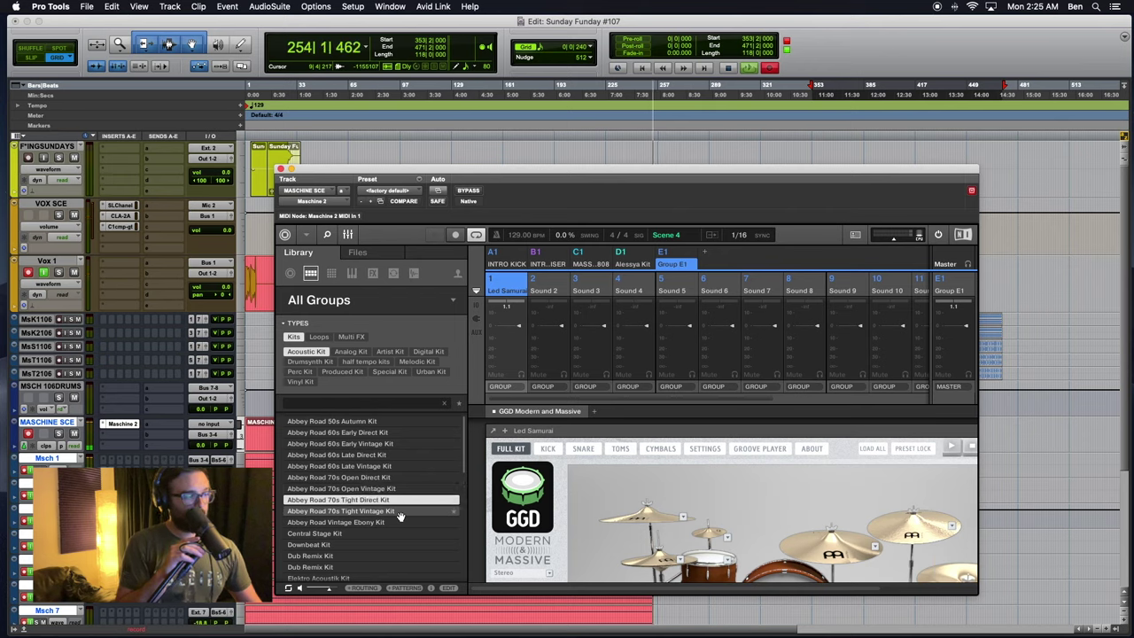
key("Down")
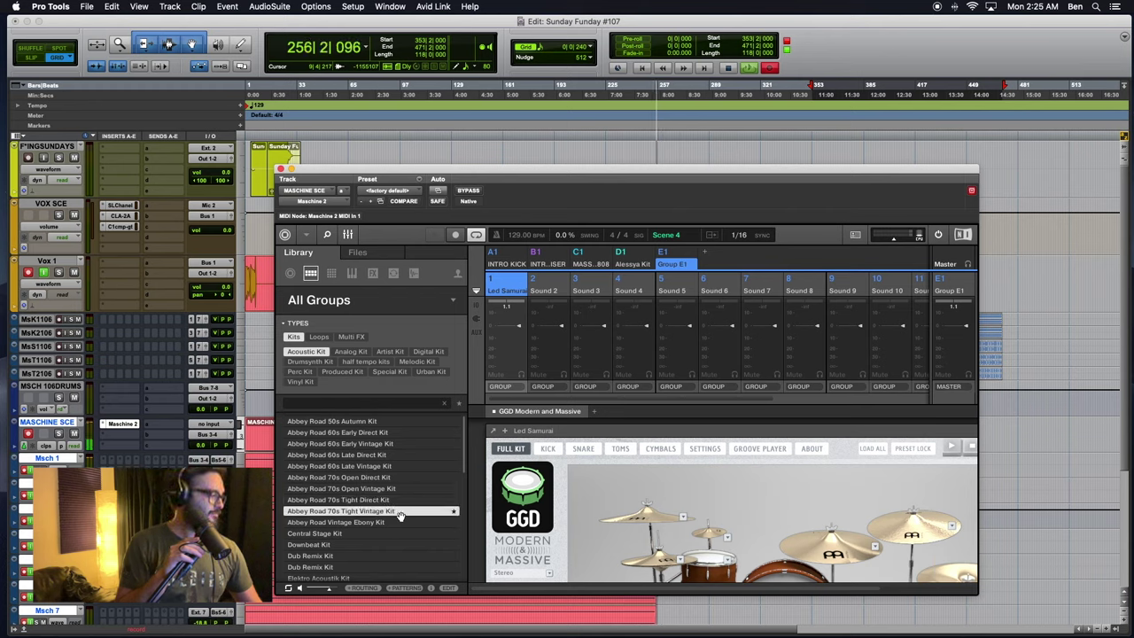
key("Up")
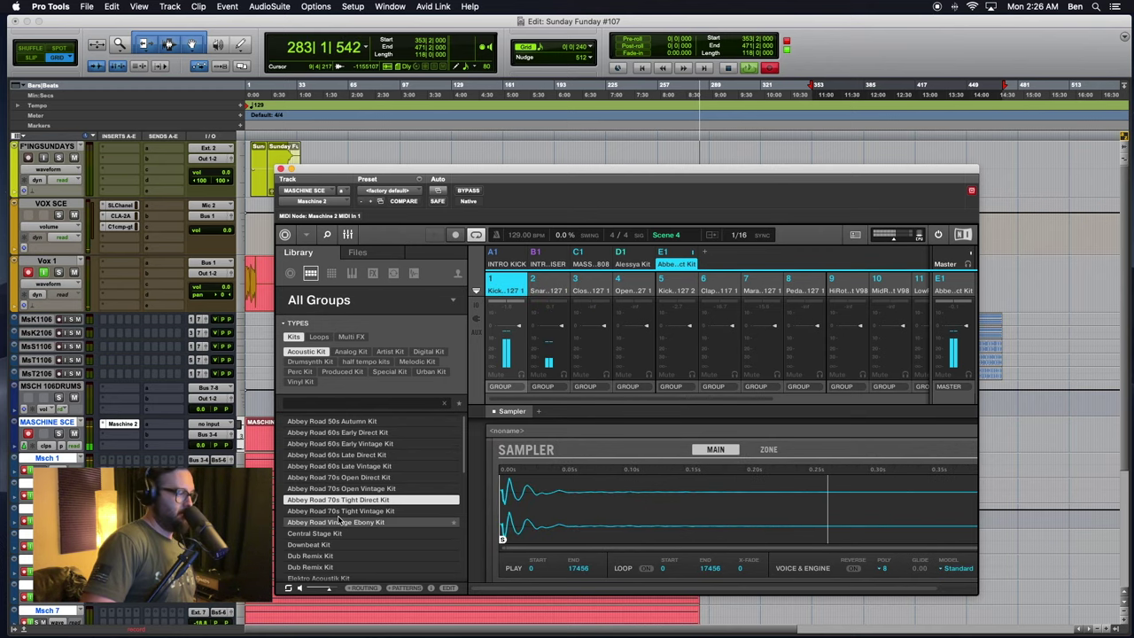
Step: Look through the whole acoustic kit list and audition Abbey Road Vintage Ebony Kit, Central Stage Kit and Downbeat Kit
scroll(328, 500, "down", 5)
scroll(329, 447, "down", 5)
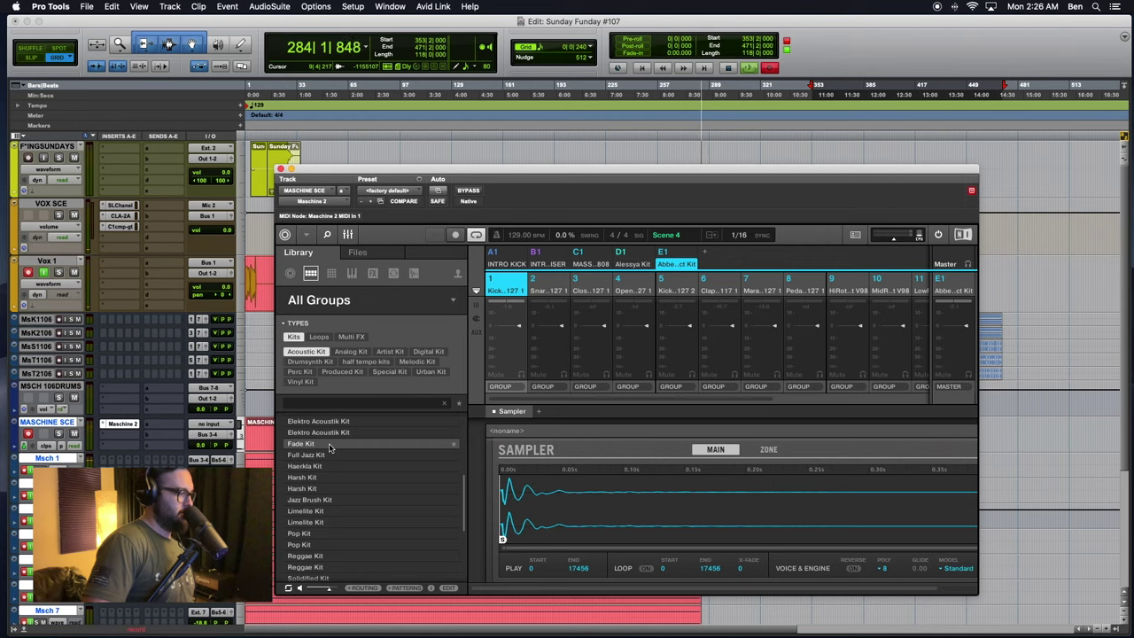
scroll(330, 447, "up", 8)
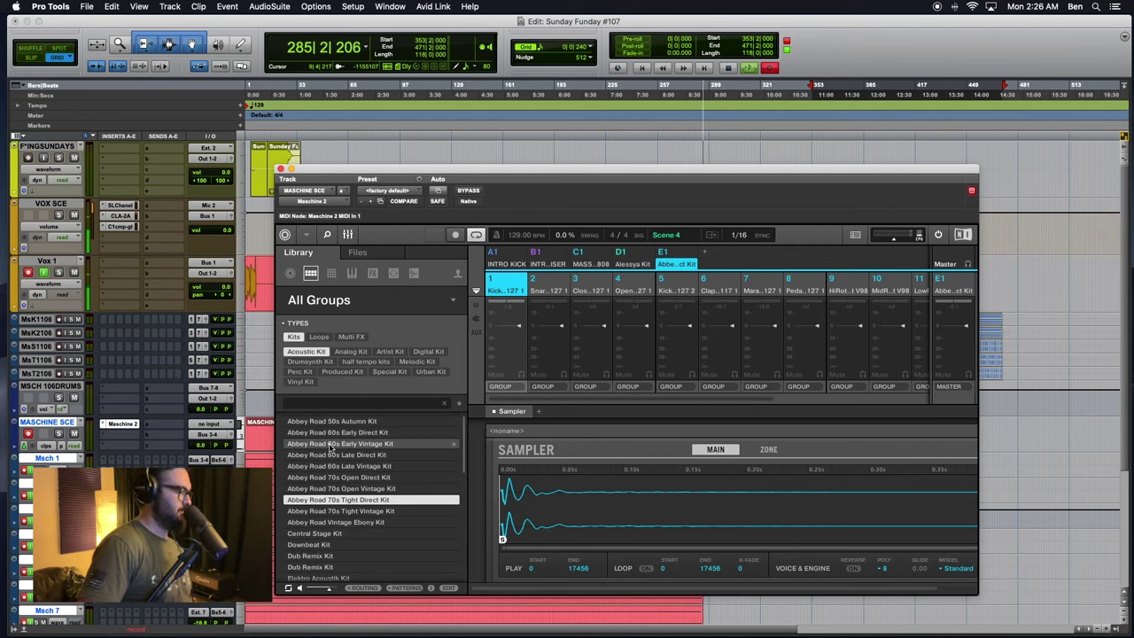
scroll(330, 447, "down", 8)
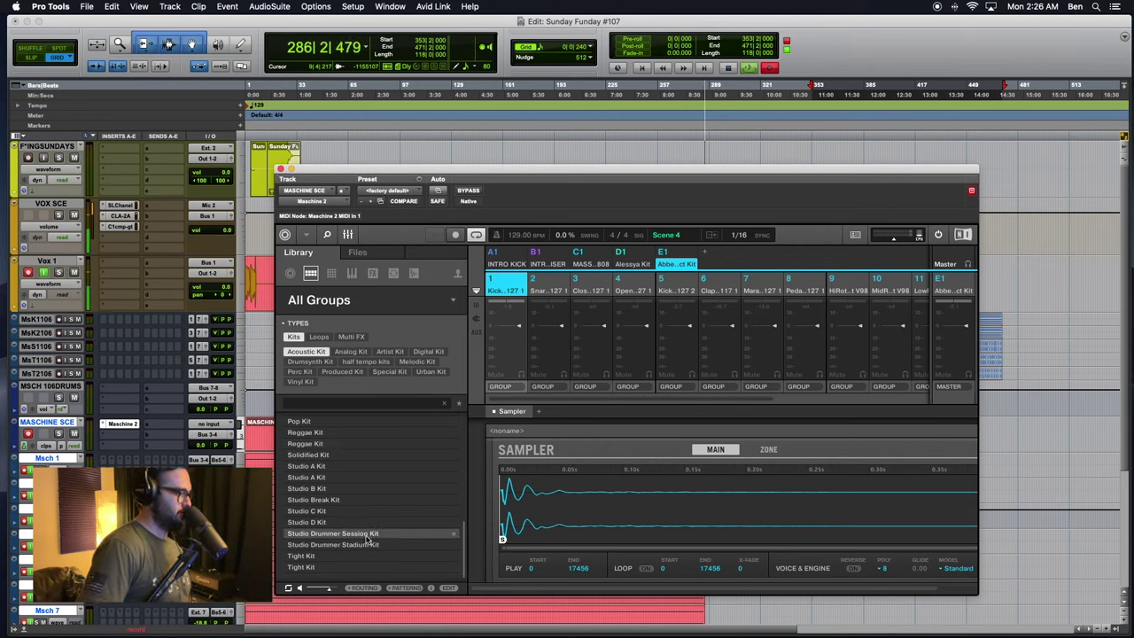
scroll(367, 539, "up", 8)
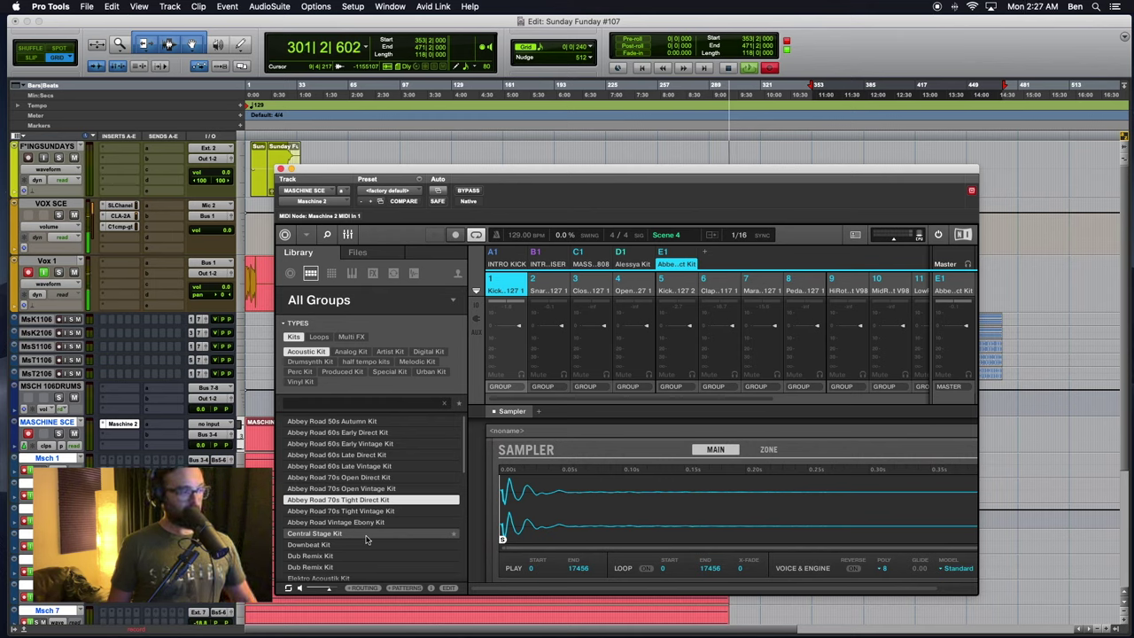
key("Down")
key("Down")
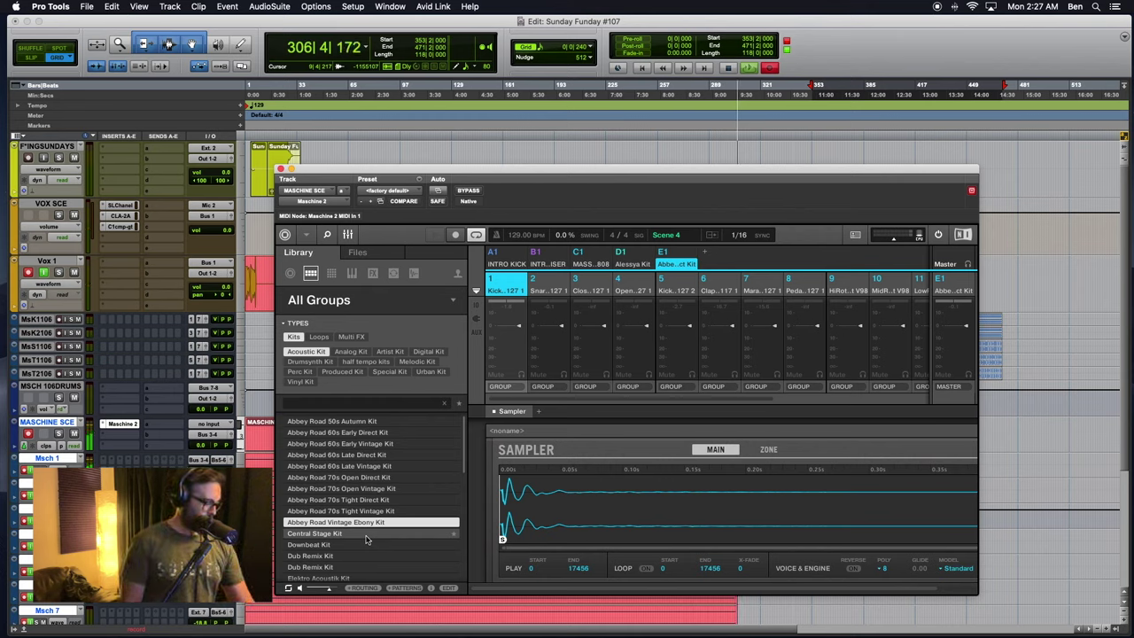
left_click(366, 535)
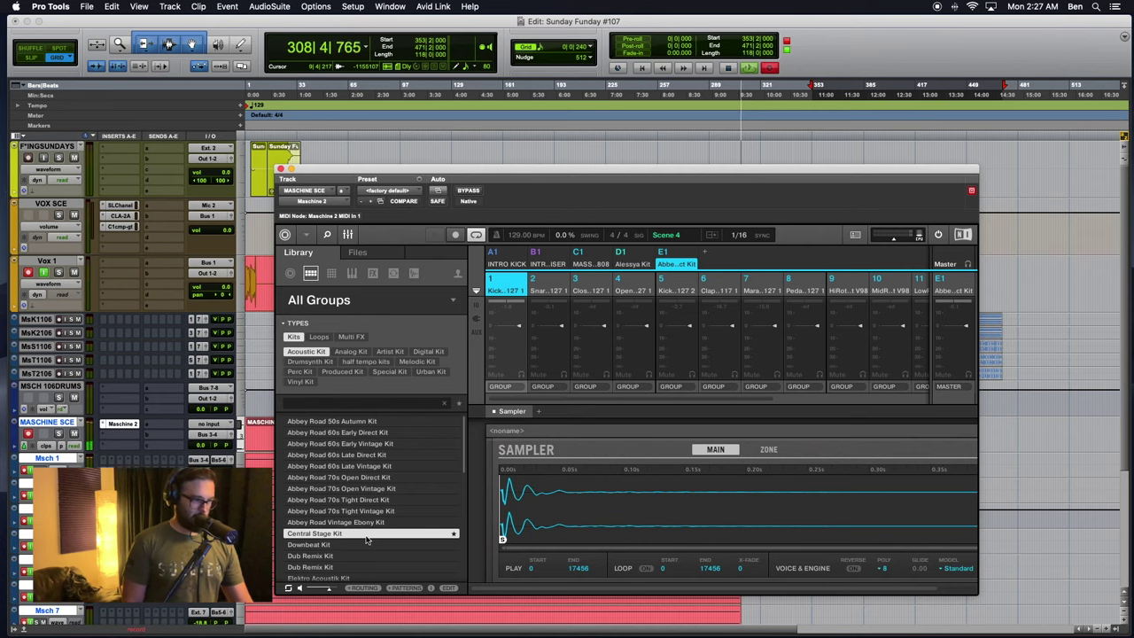
left_click(366, 541)
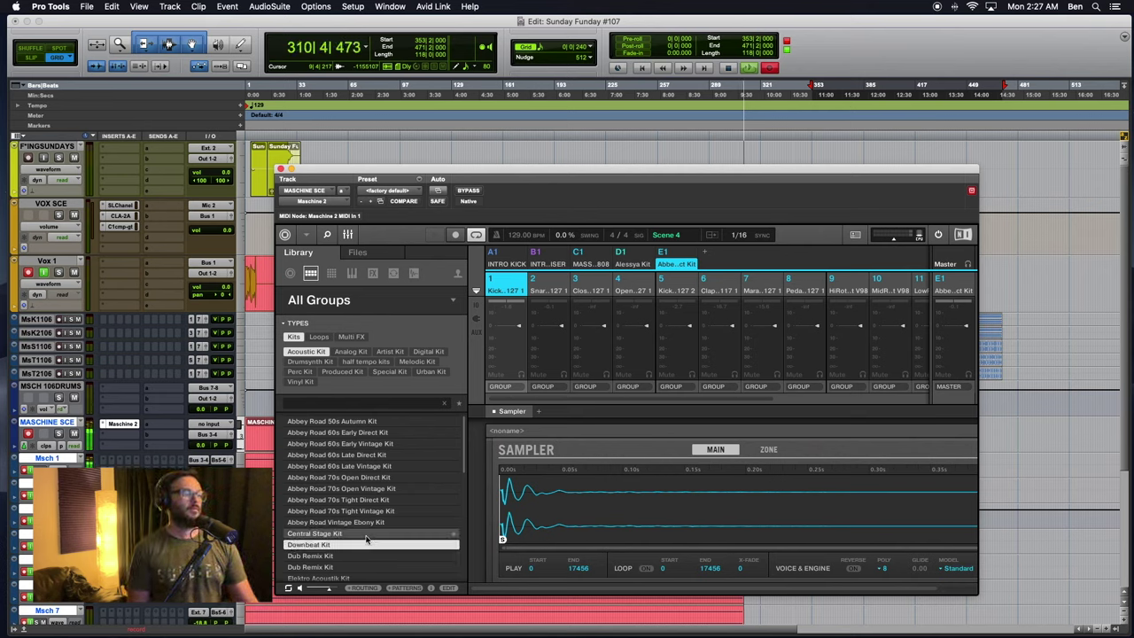
Step: Audition the acoustic kits from Dub Remix Kit through Jazz Brush Kit, including the Elektro Acoustik, Full Jazz and Haerkla kits
key("Down")
key("Down")
key("Down")
key("Down")
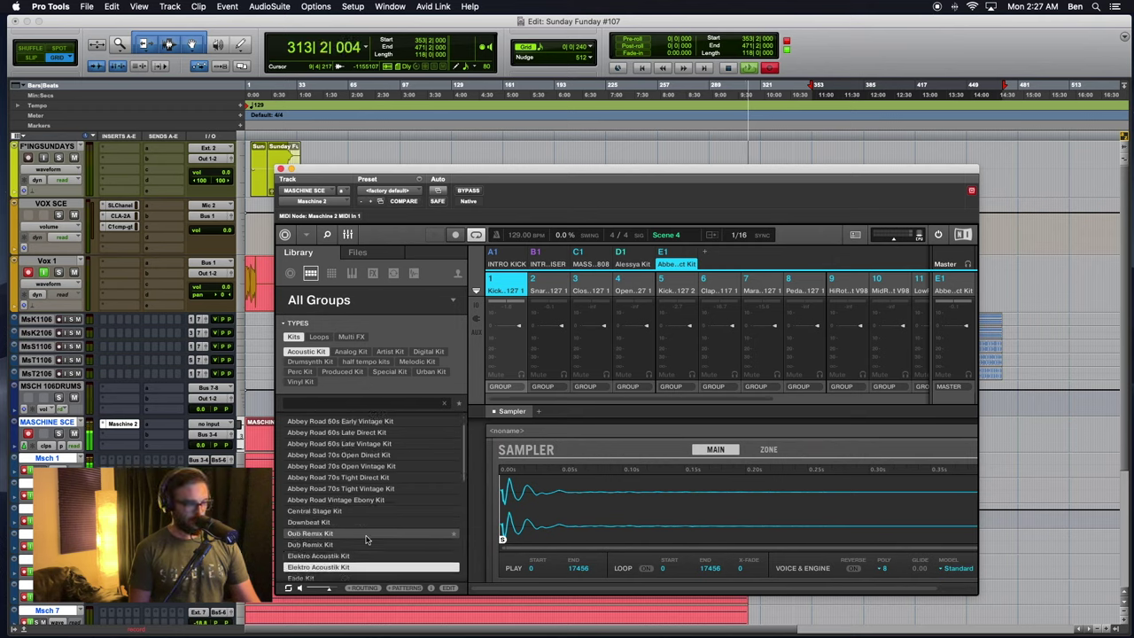
key("Down")
key("Down")
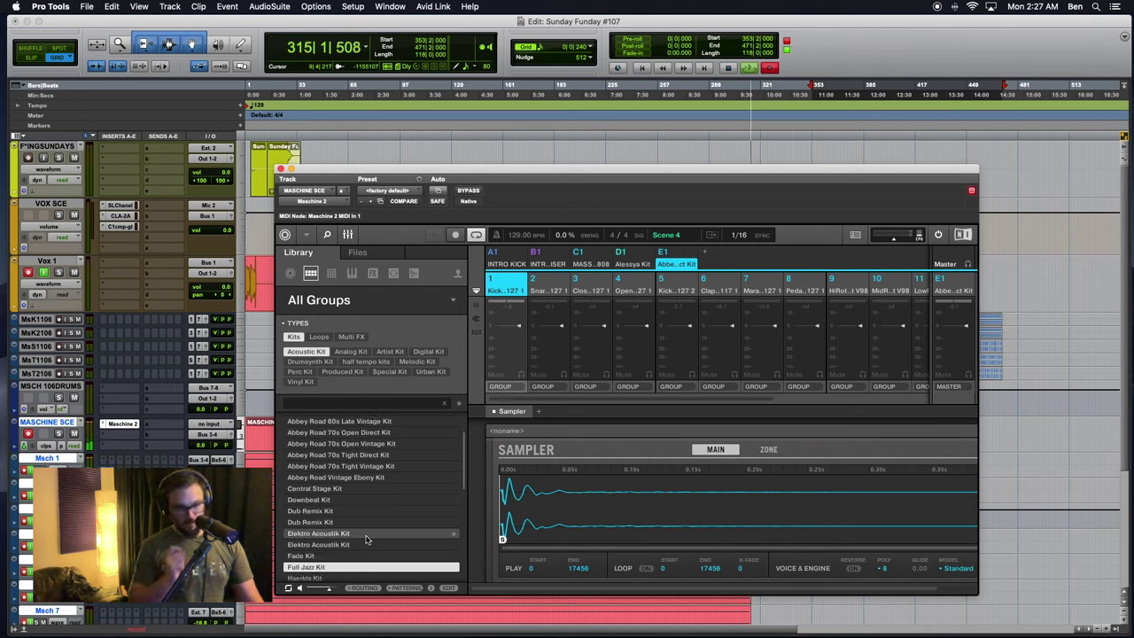
key("Down")
key("Down")
key("Up")
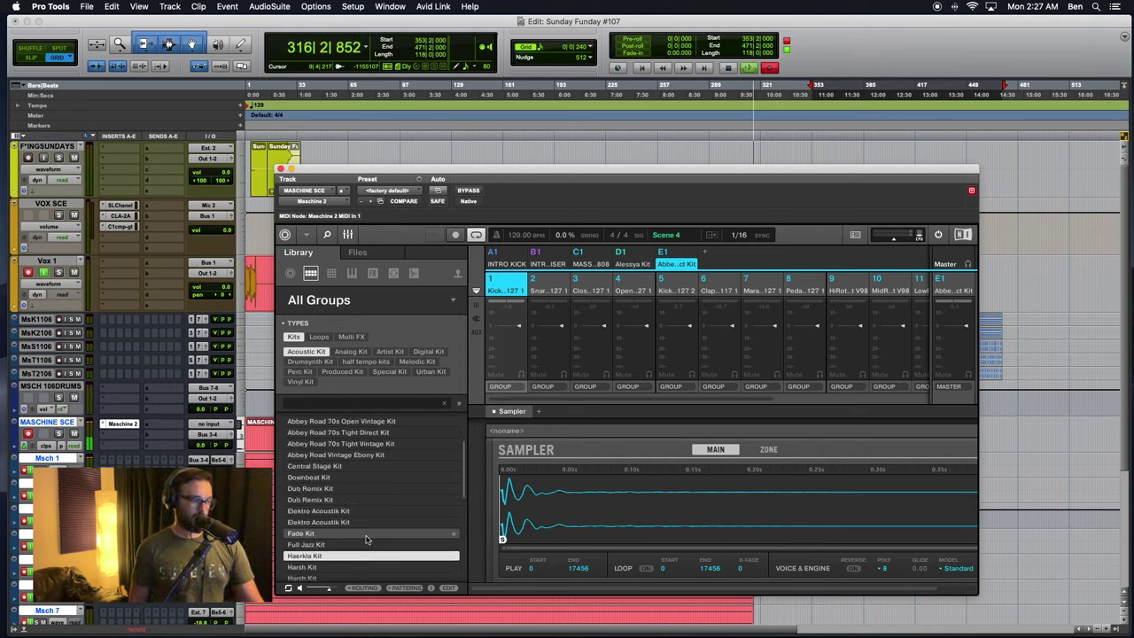
key("Down")
key("Down")
key("Down")
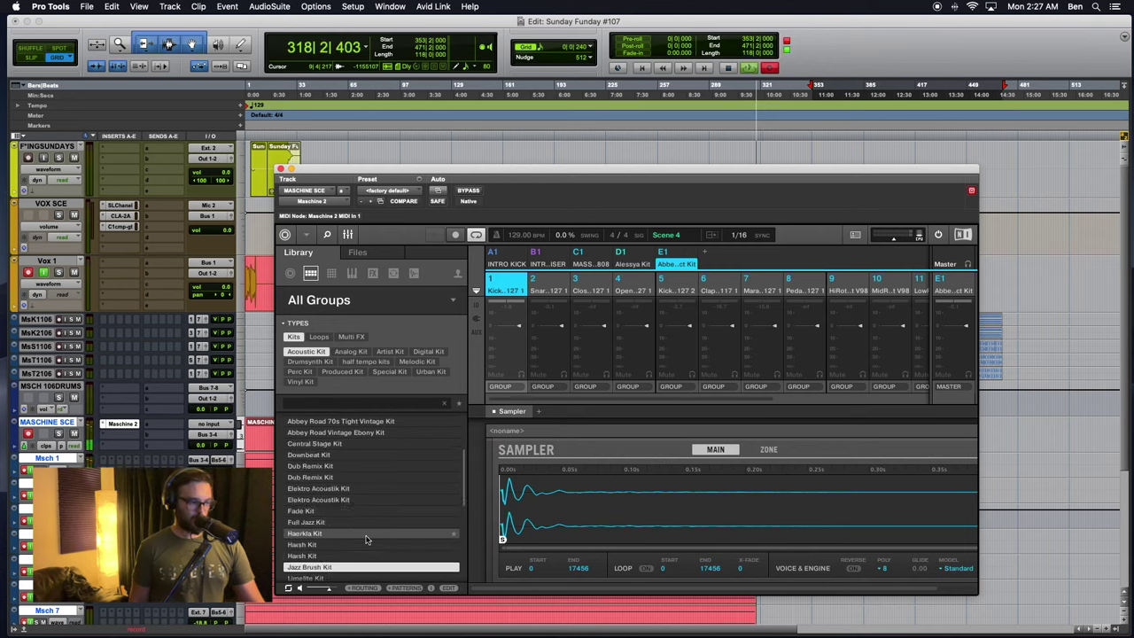
Step: Audition the Limelite, Pop, Reggae and Solidified kits in turn
key("Down")
key("Down")
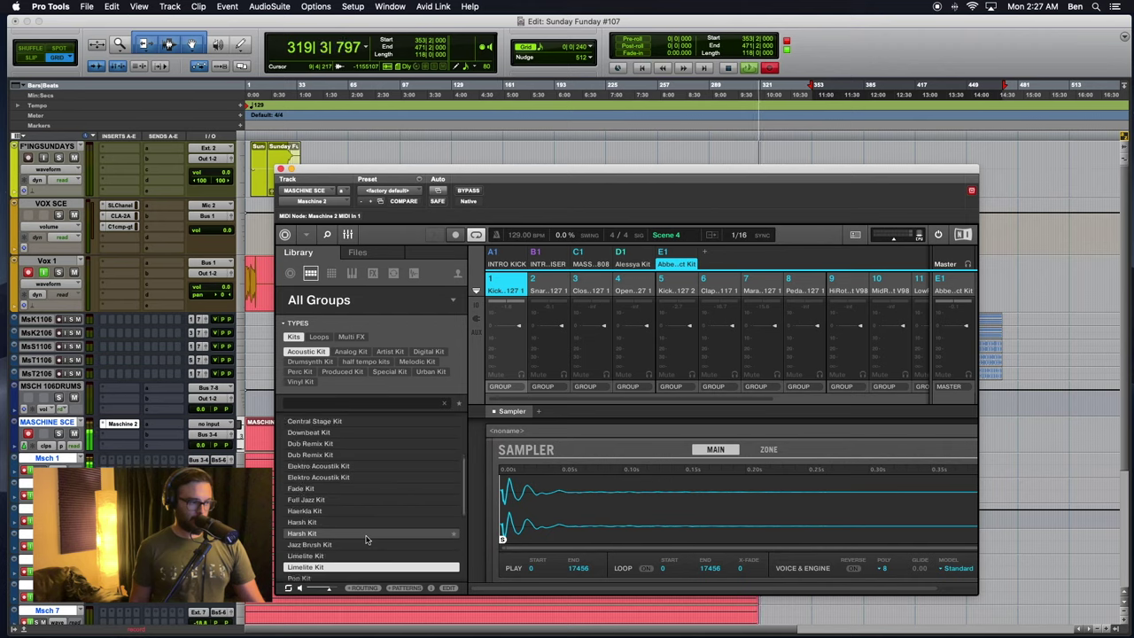
key("Down")
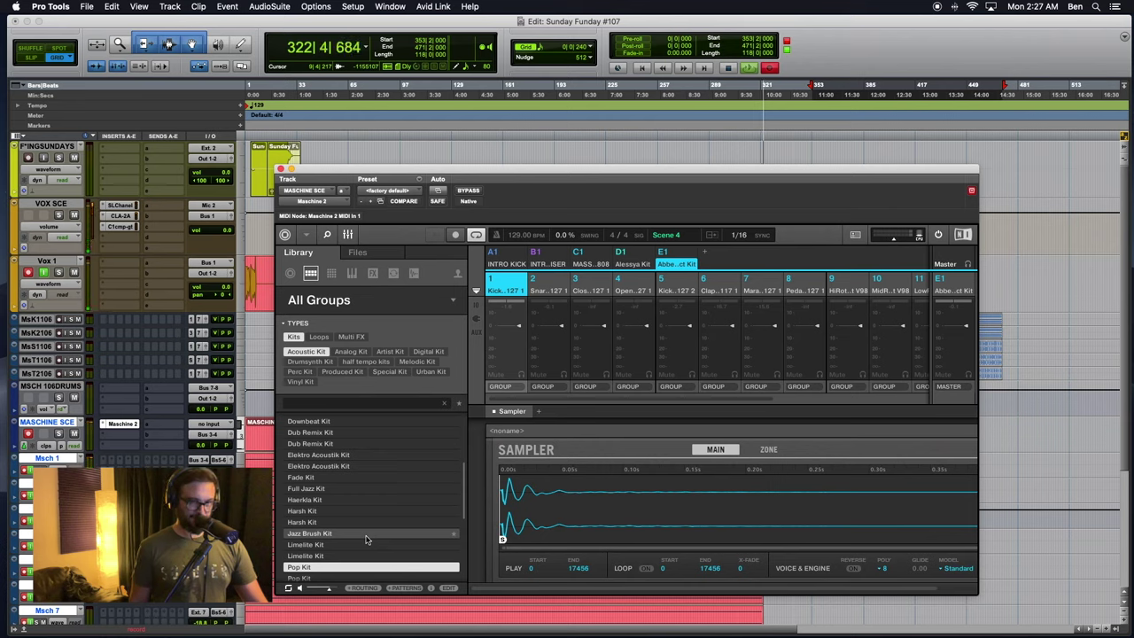
key("Down")
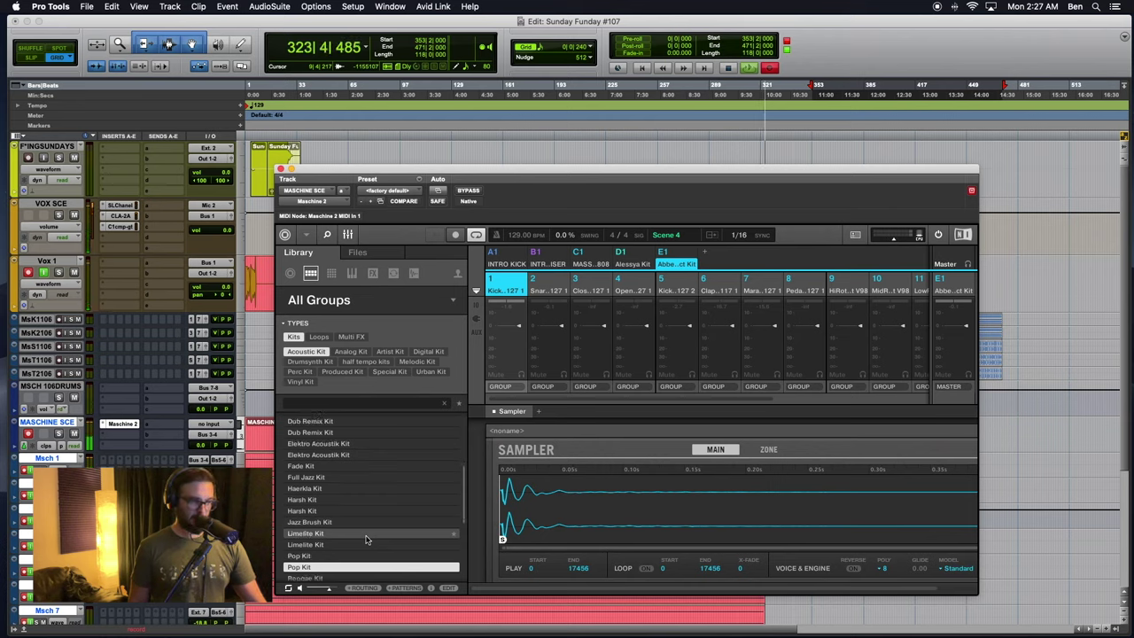
key("Down")
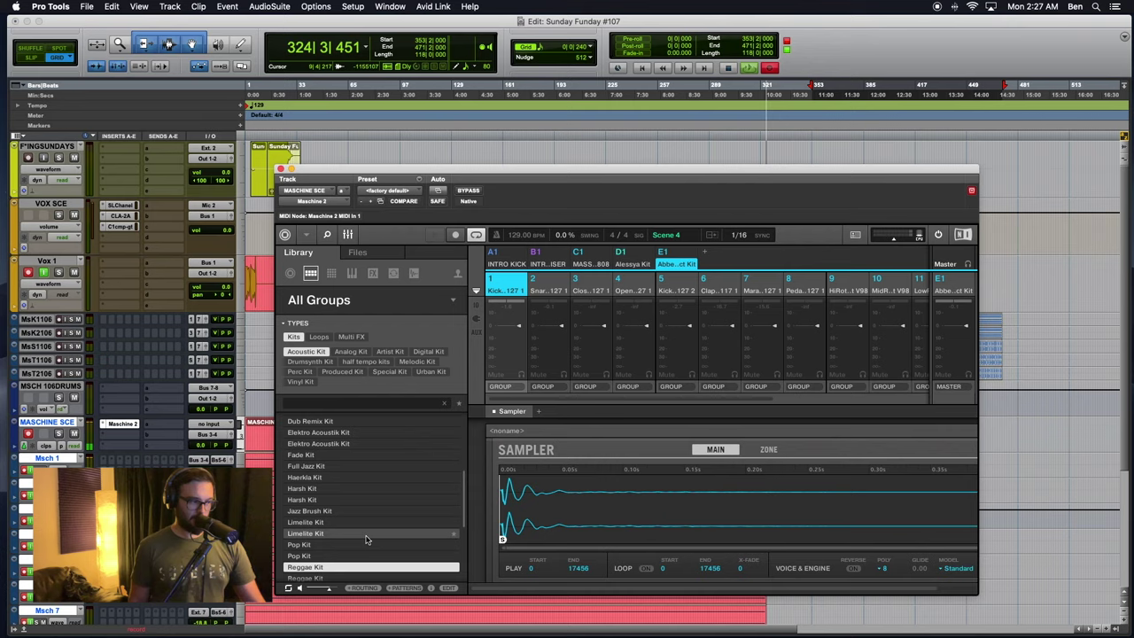
key("Down")
key("Down")
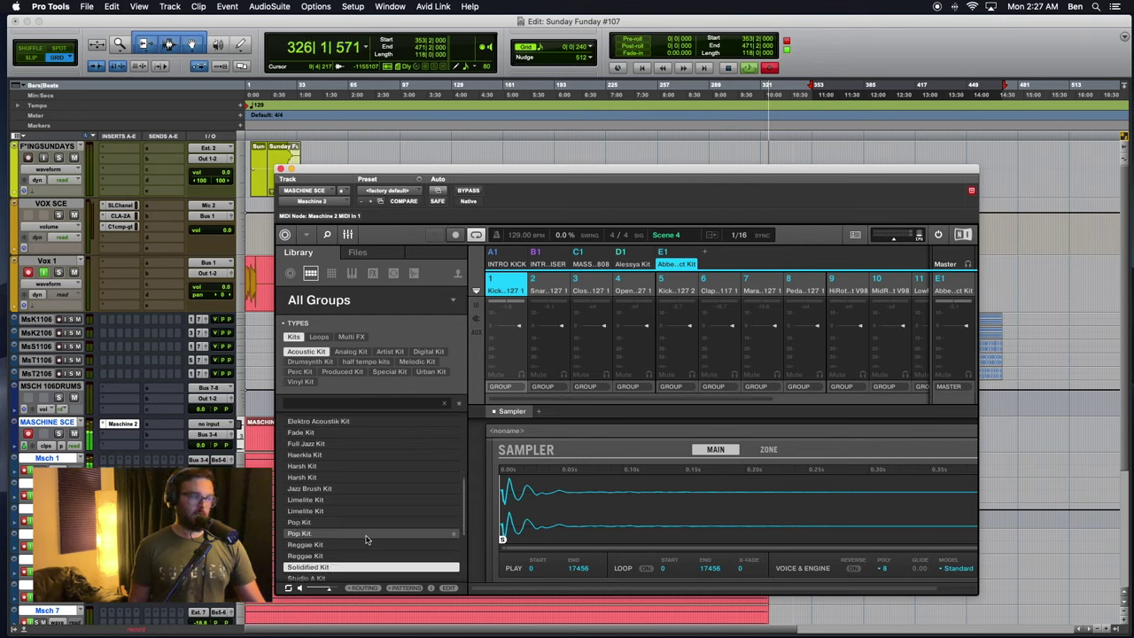
Step: Audition the Studio kits, from Studio A Kit through Studio Drummer Session Kit and Studio Drummer Stadium Kit
key("Down")
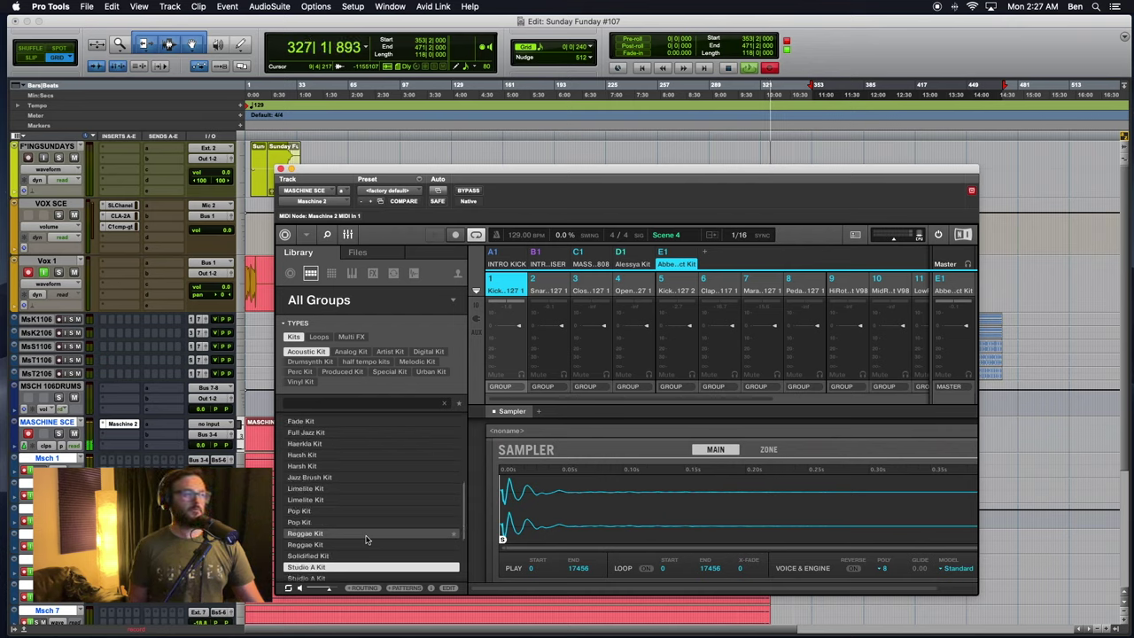
key("Down")
key("Down")
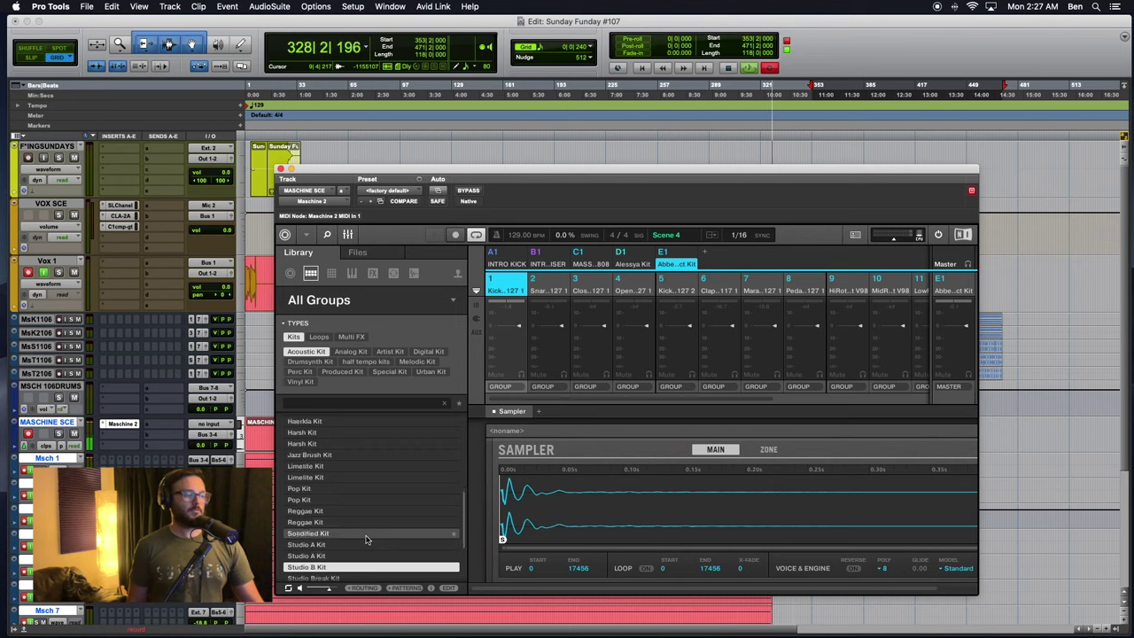
key("Down")
key("Down")
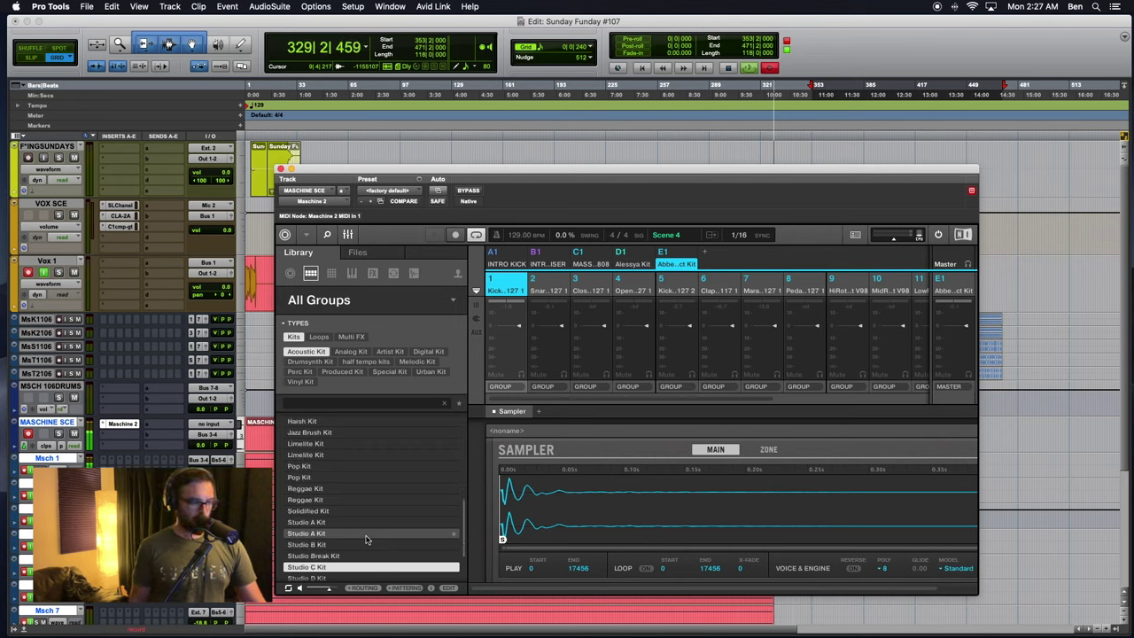
key("Down")
key("Down")
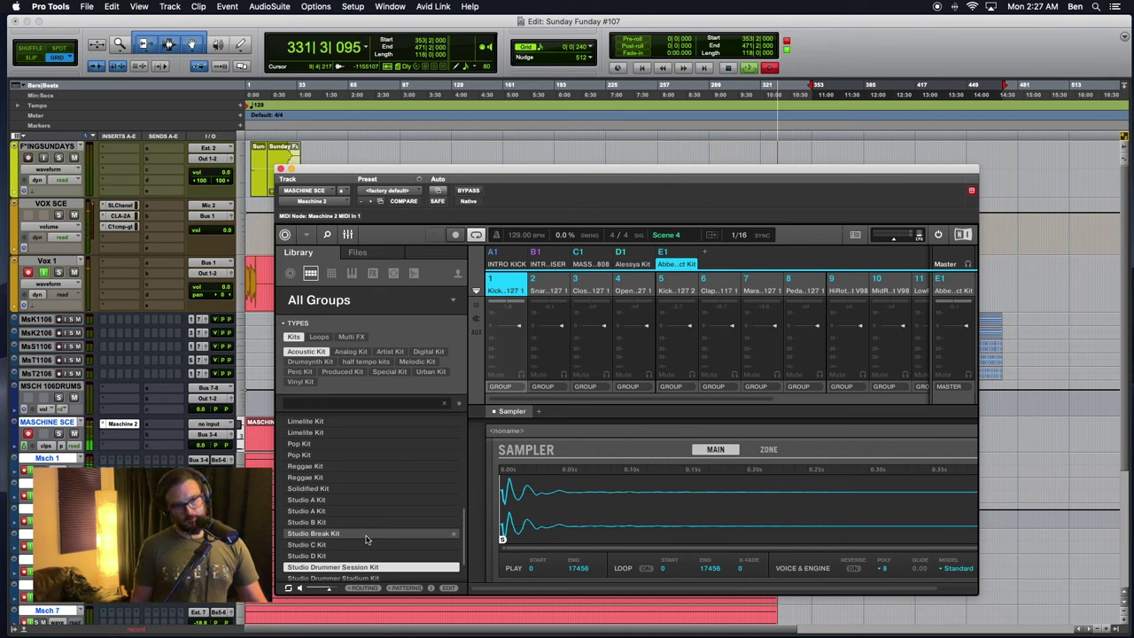
key("Down")
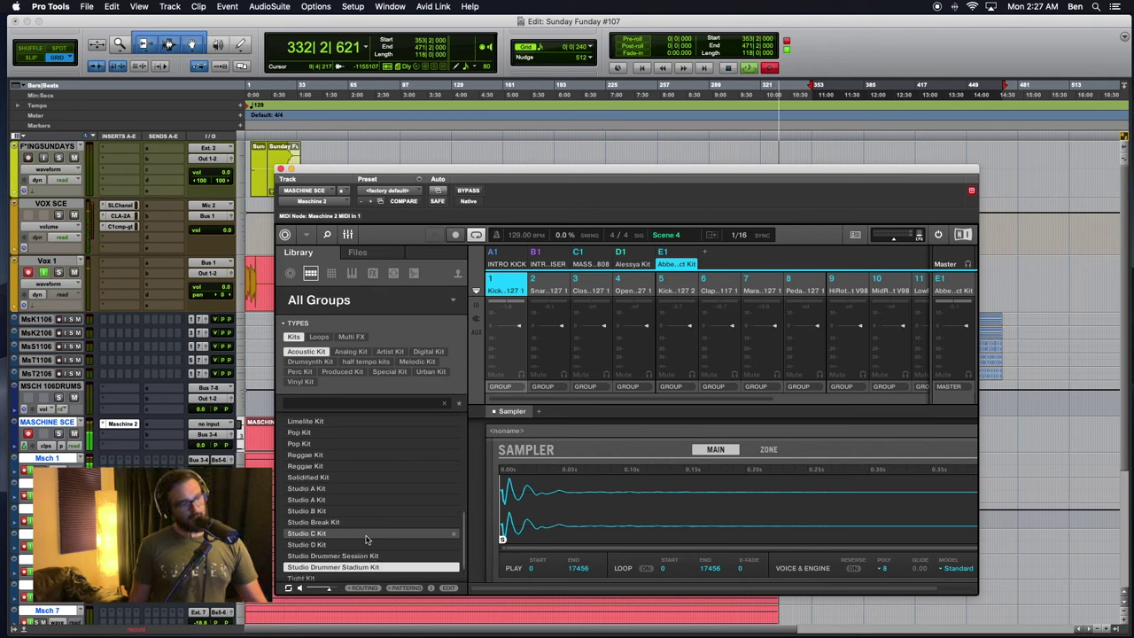
Step: Compare the Studio Drummer Stadium and Studio Drummer Session kits, and load Studio Drummer Session Kit into group E1
key("Down")
key("Up")
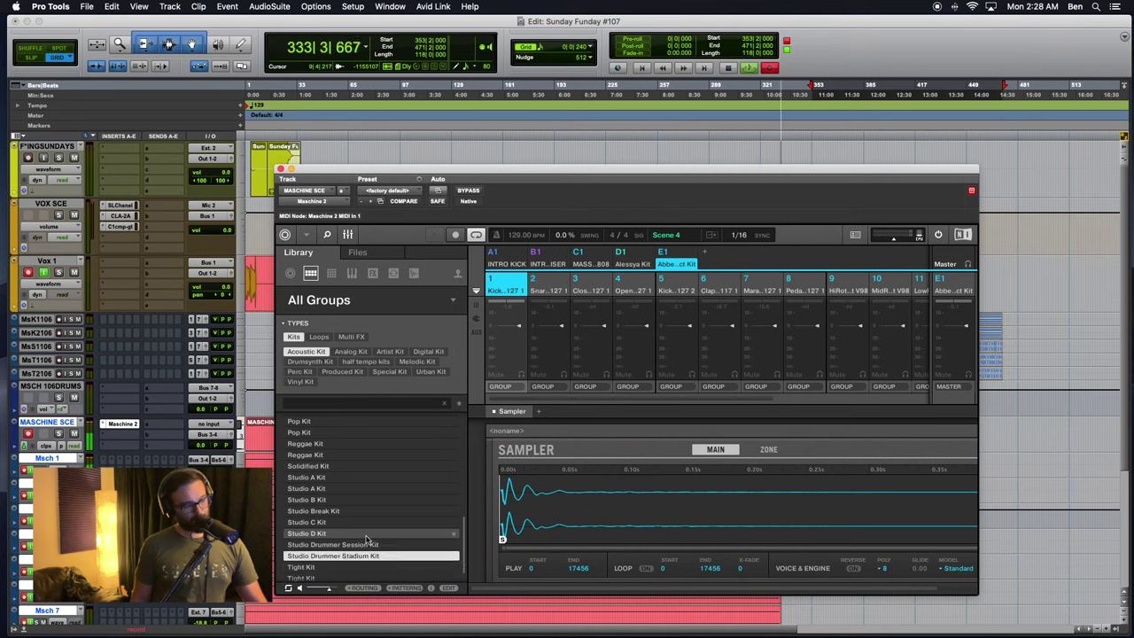
key("Down")
key("Up")
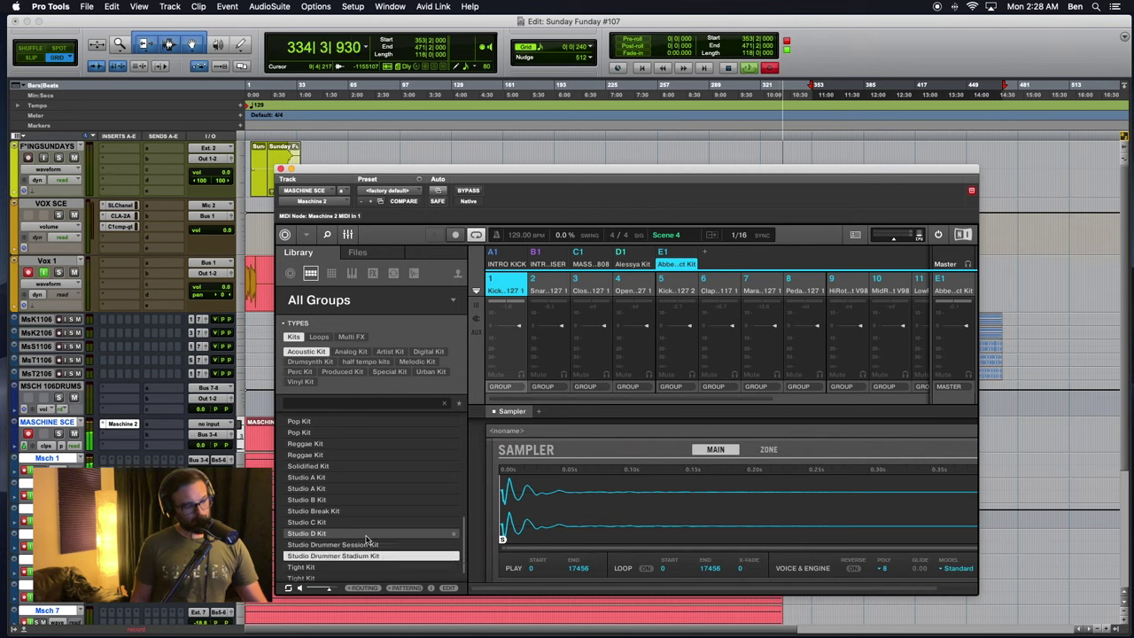
key("Up")
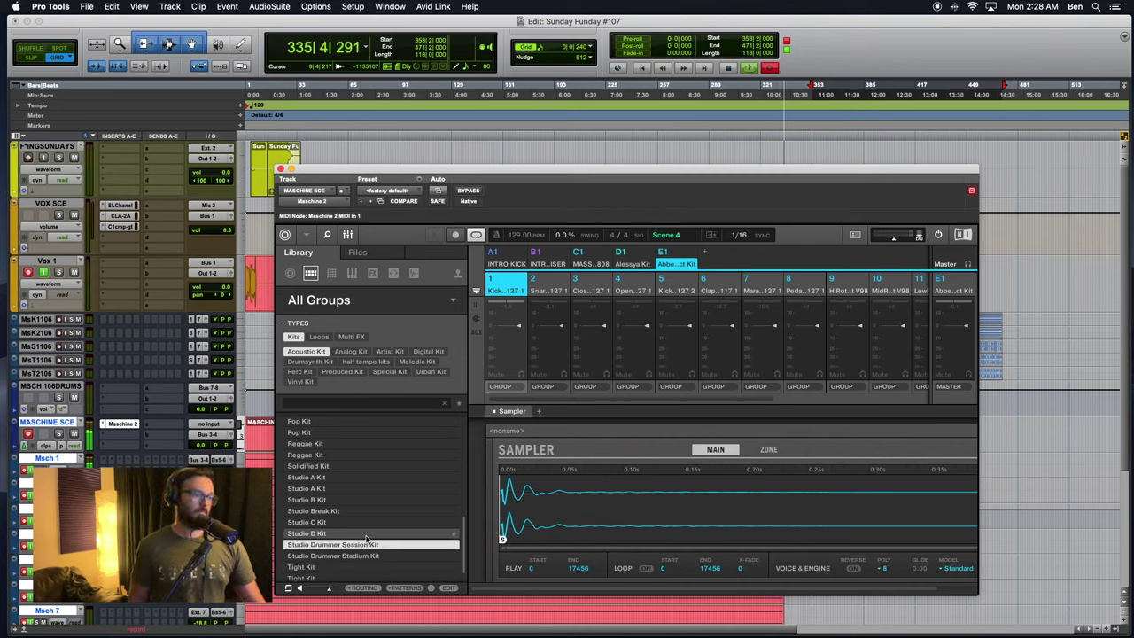
key("Down")
key("Up")
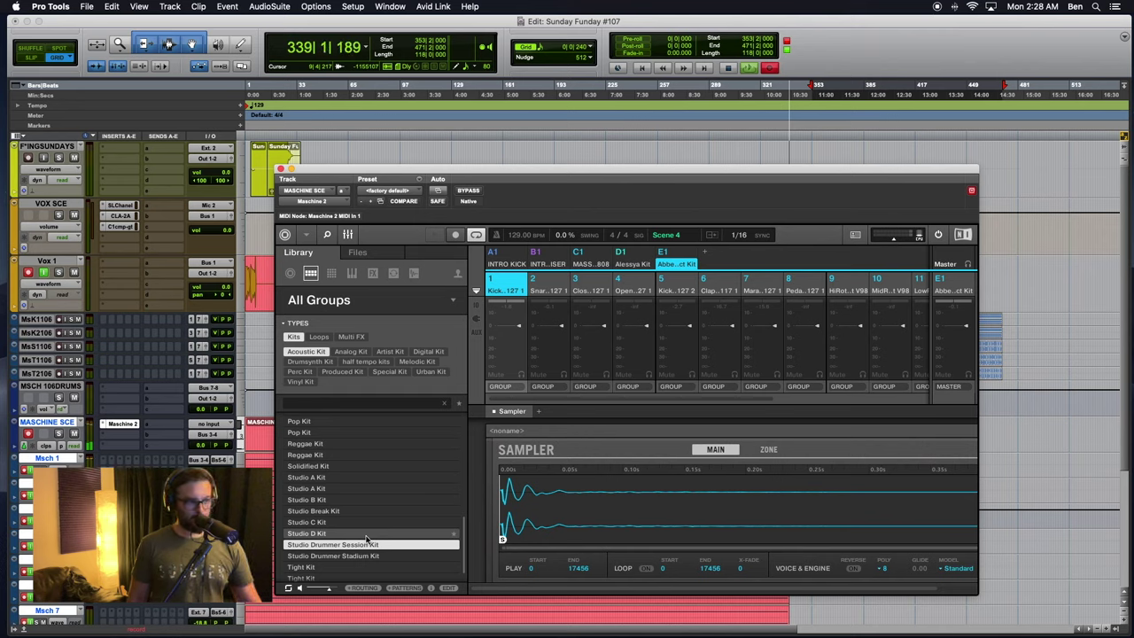
key("Down")
key("Up")
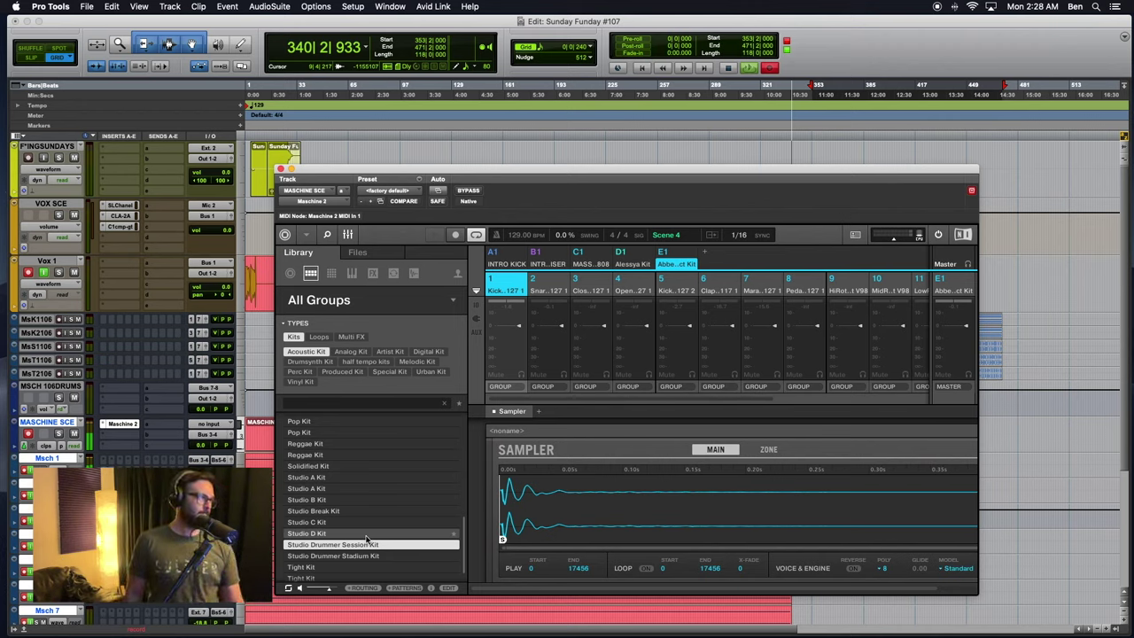
key("Return")
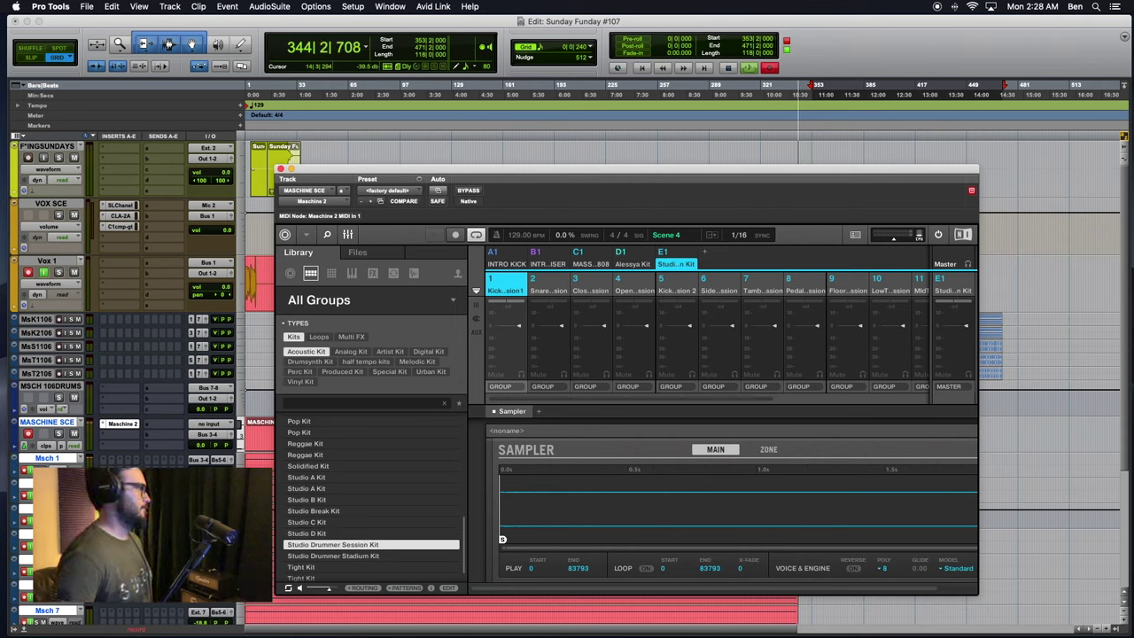
Step: Mute the VOX SCE track briefly and unmute it, and move the Msch kick, snare and tom clips to start at bar 449
left_click(77, 218)
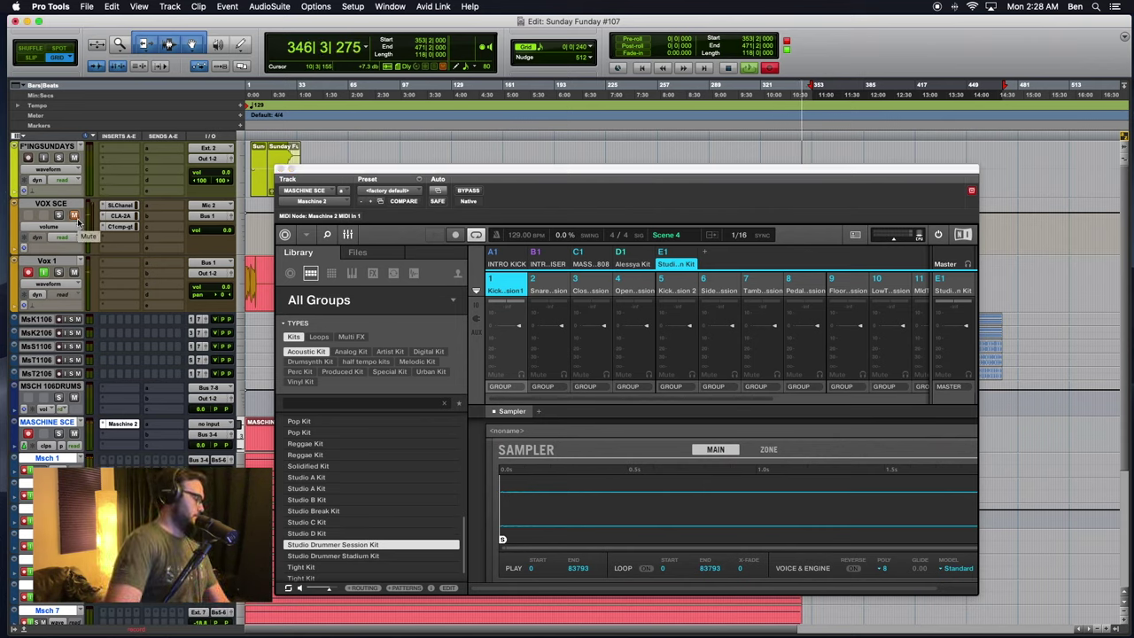
left_click(77, 218)
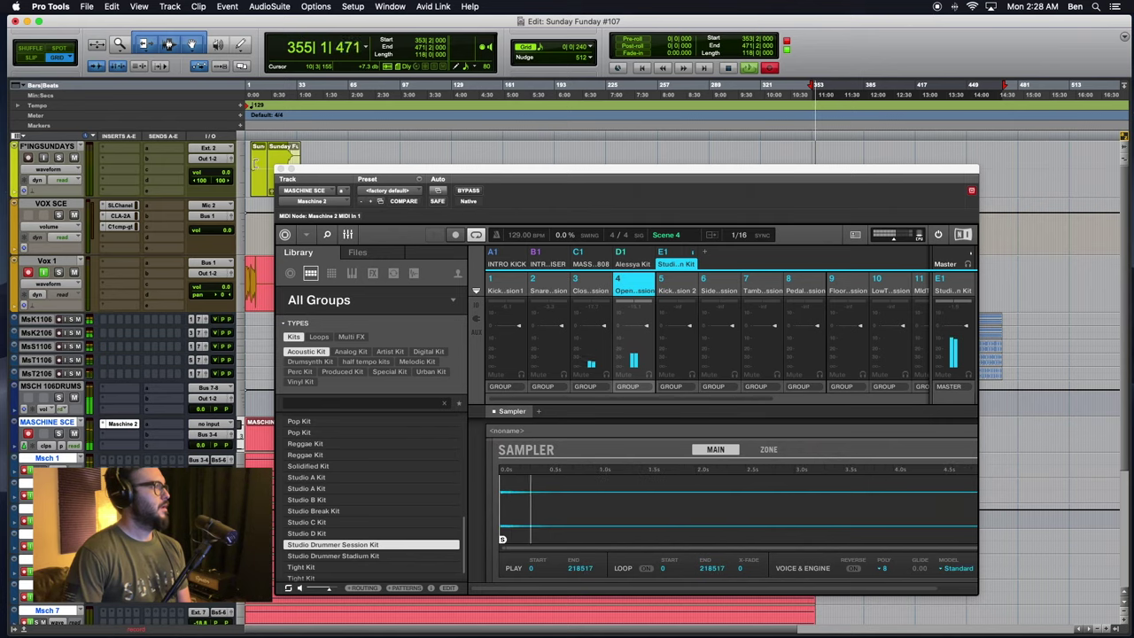
left_click(282, 168)
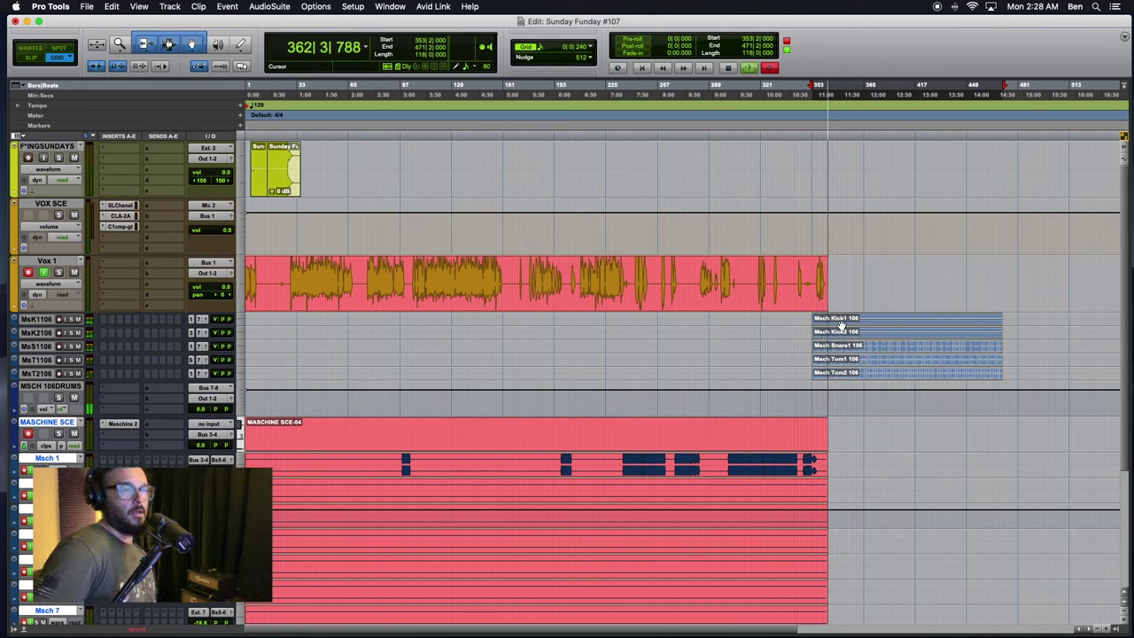
left_click_drag(844, 328, 996, 302)
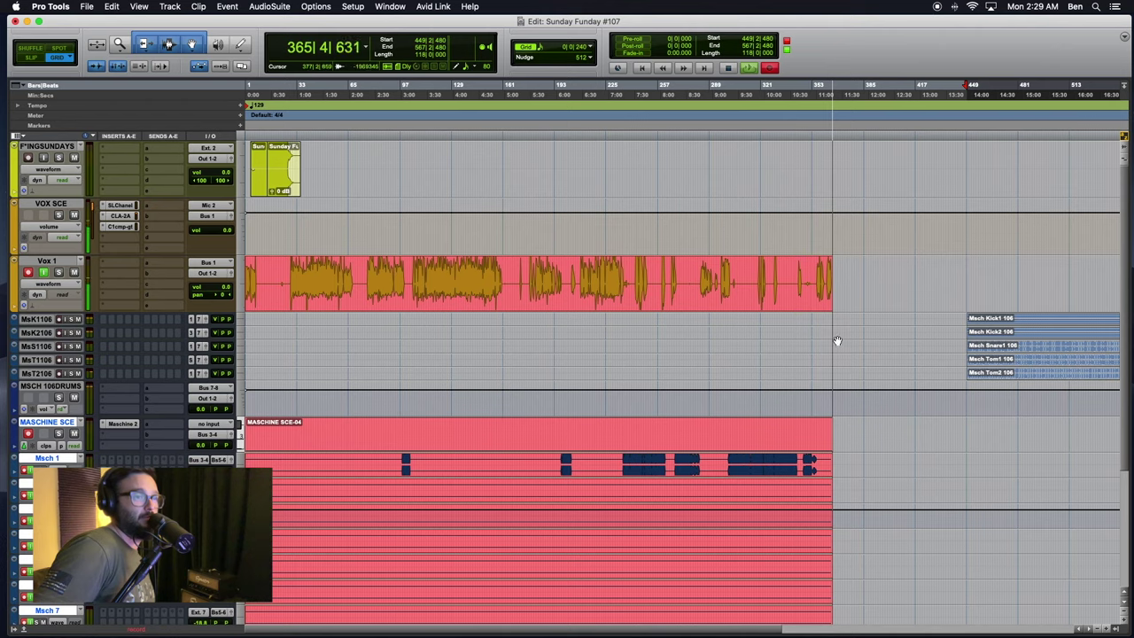
Step: Reopen the Maschine 2 plug-in in its arrangement view and route the kit's snare output to Ext. 2
left_click(120, 424)
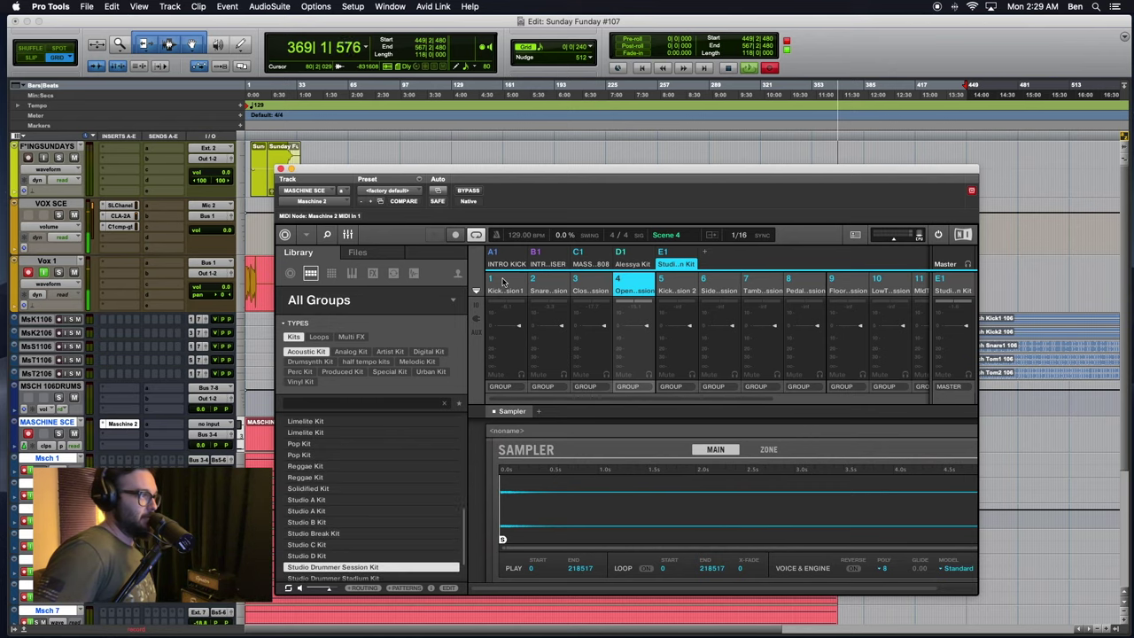
left_click(346, 236)
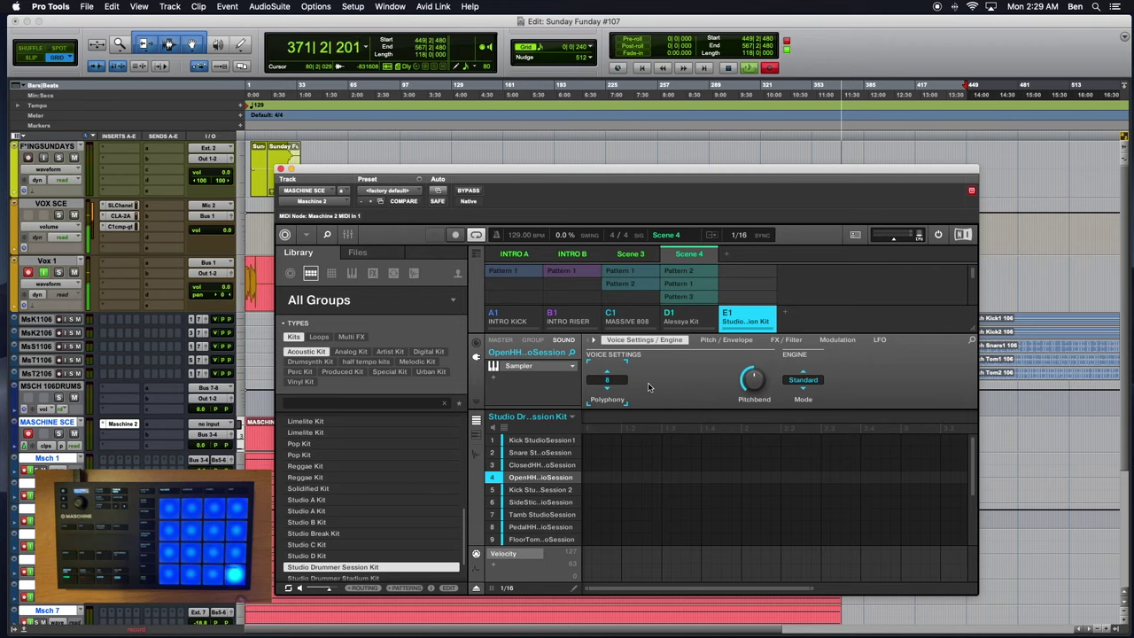
left_click(475, 343)
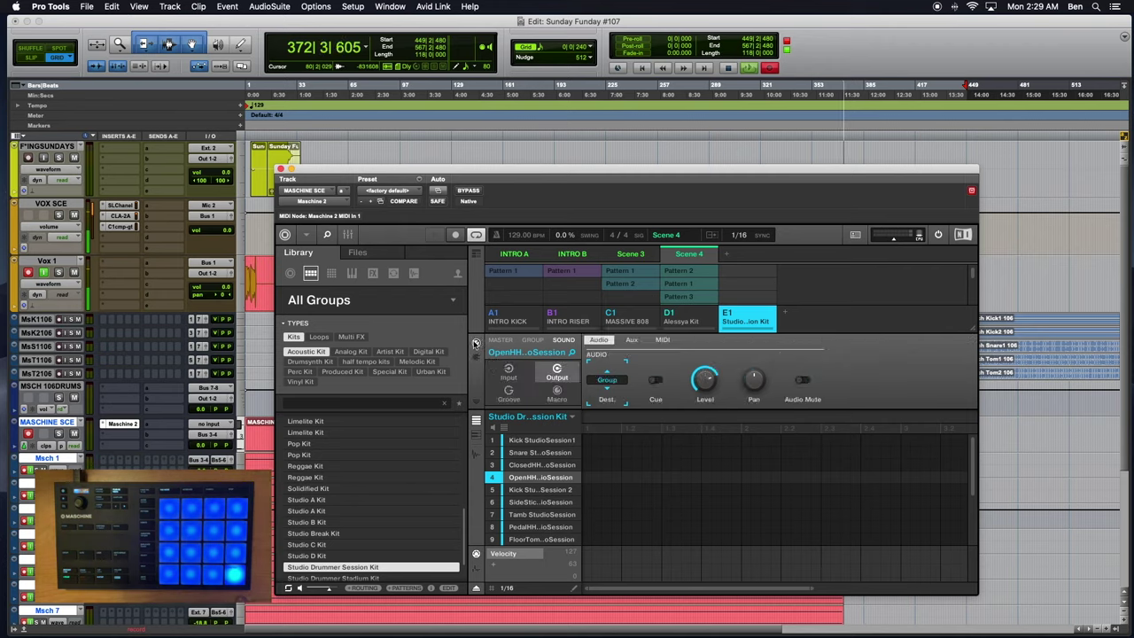
left_click(611, 383)
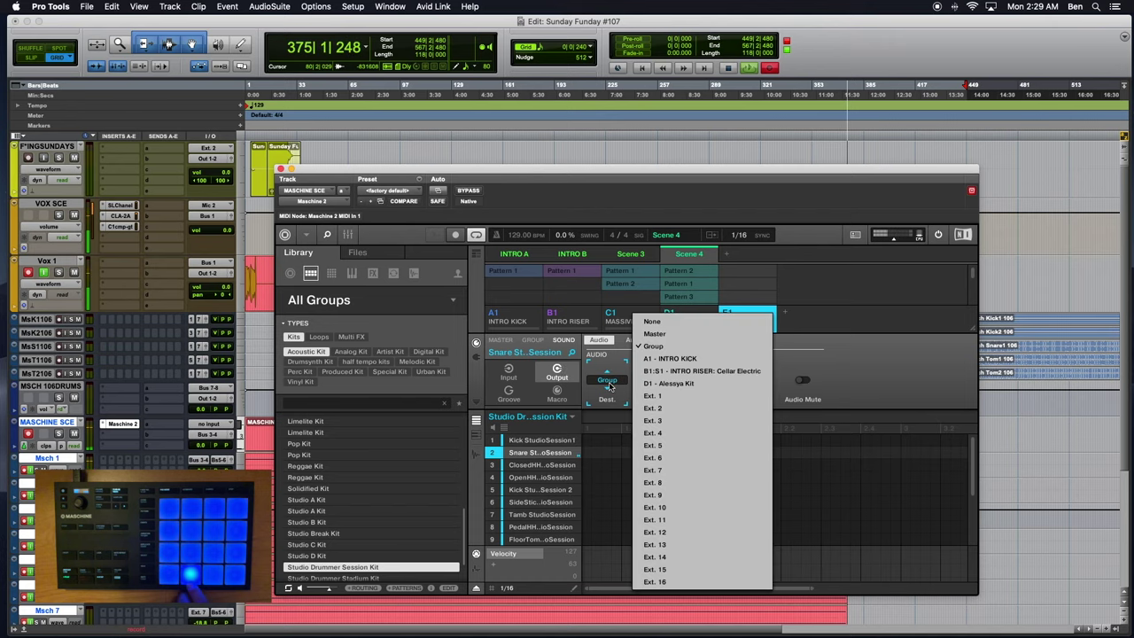
left_click(654, 409)
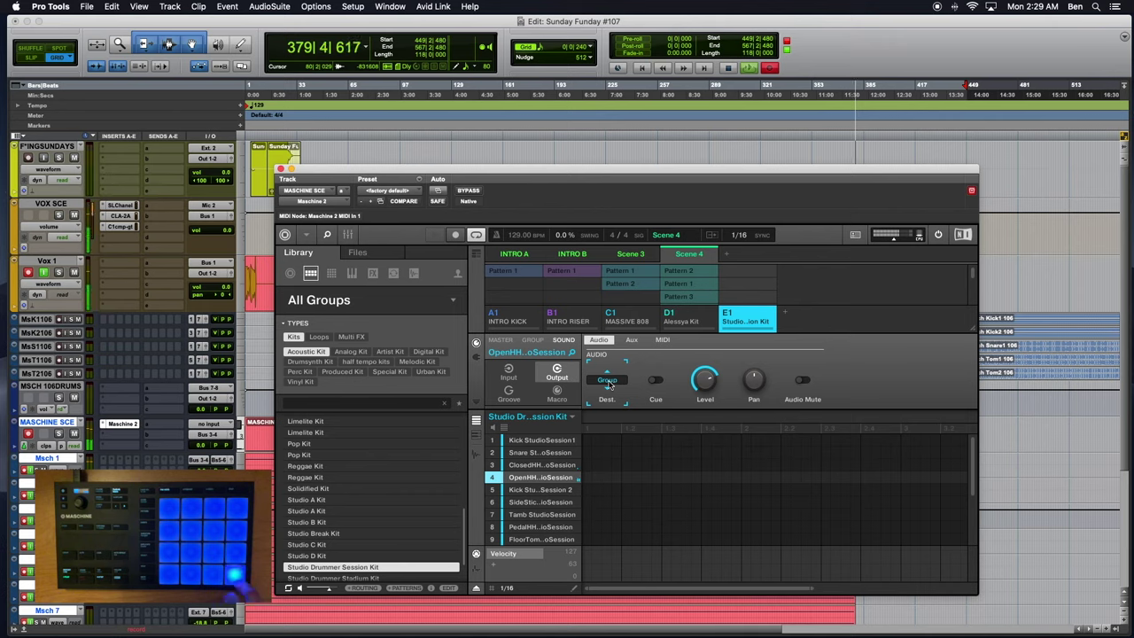
Step: Route the closed hi-hat to Ext. 3, the open hi-hat to Ext. 4 and the second kick to Ext. 5
left_click(608, 381)
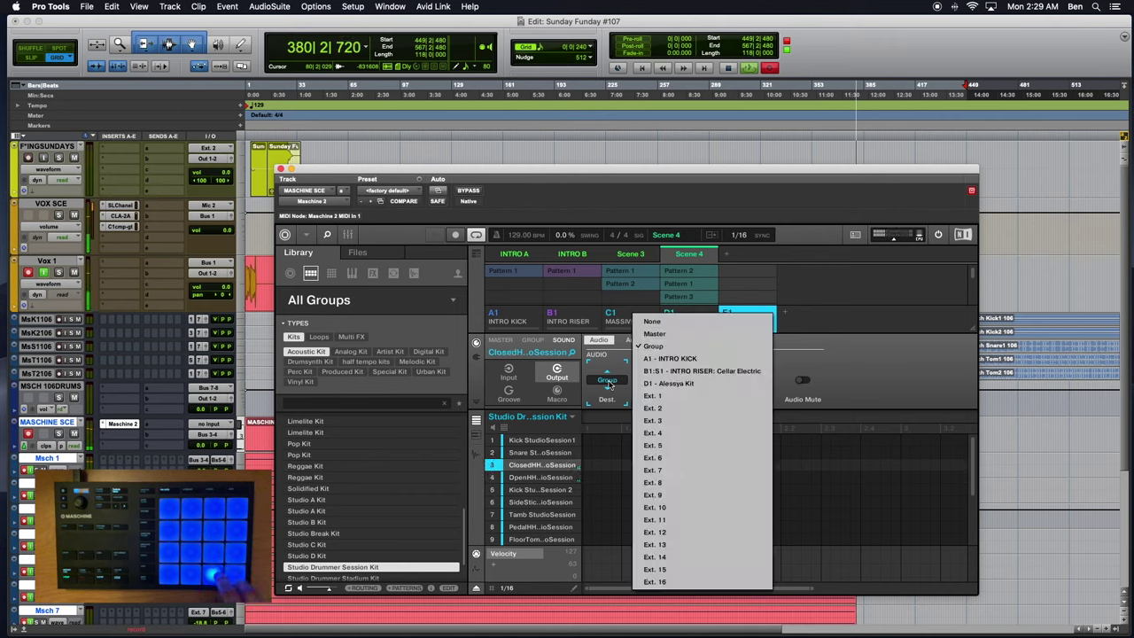
left_click(662, 422)
left_click(608, 381)
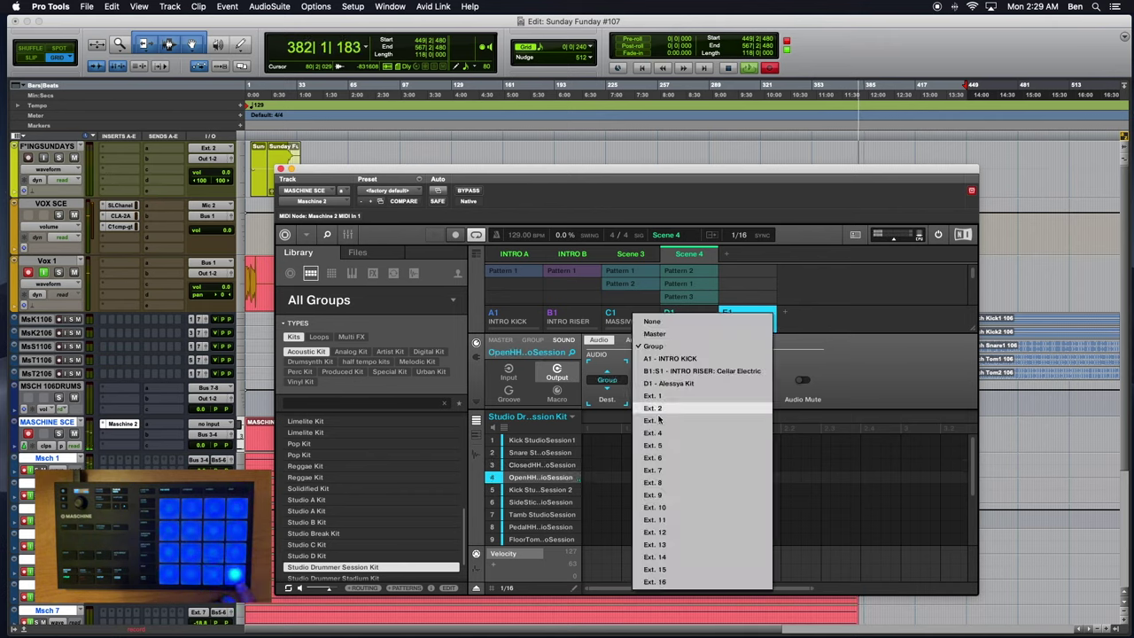
left_click(663, 430)
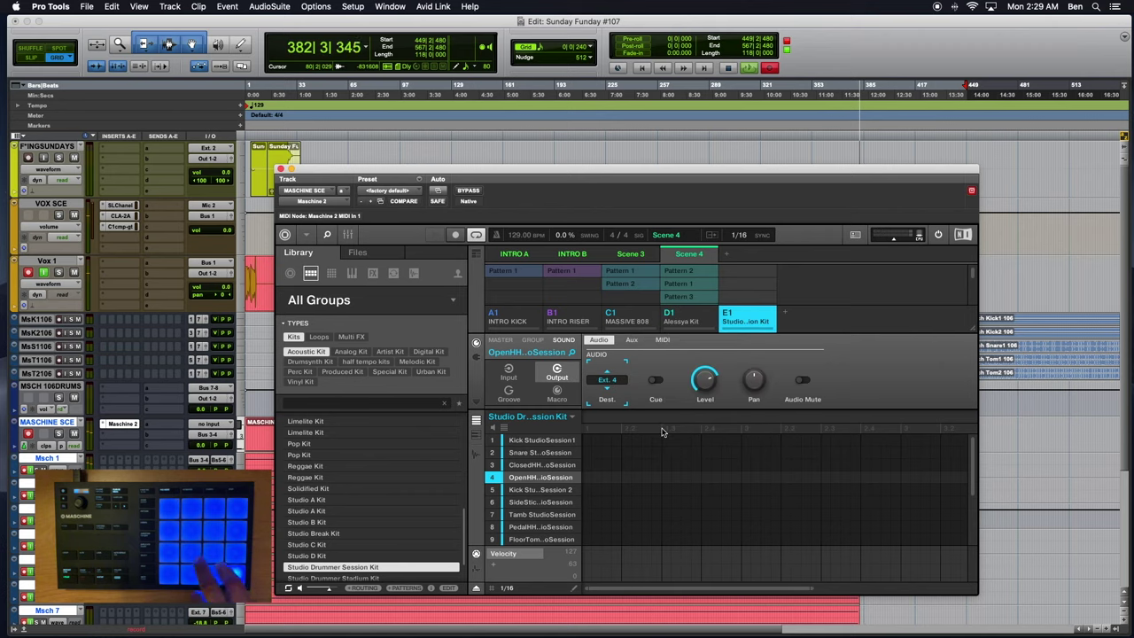
left_click(604, 379)
left_click(664, 444)
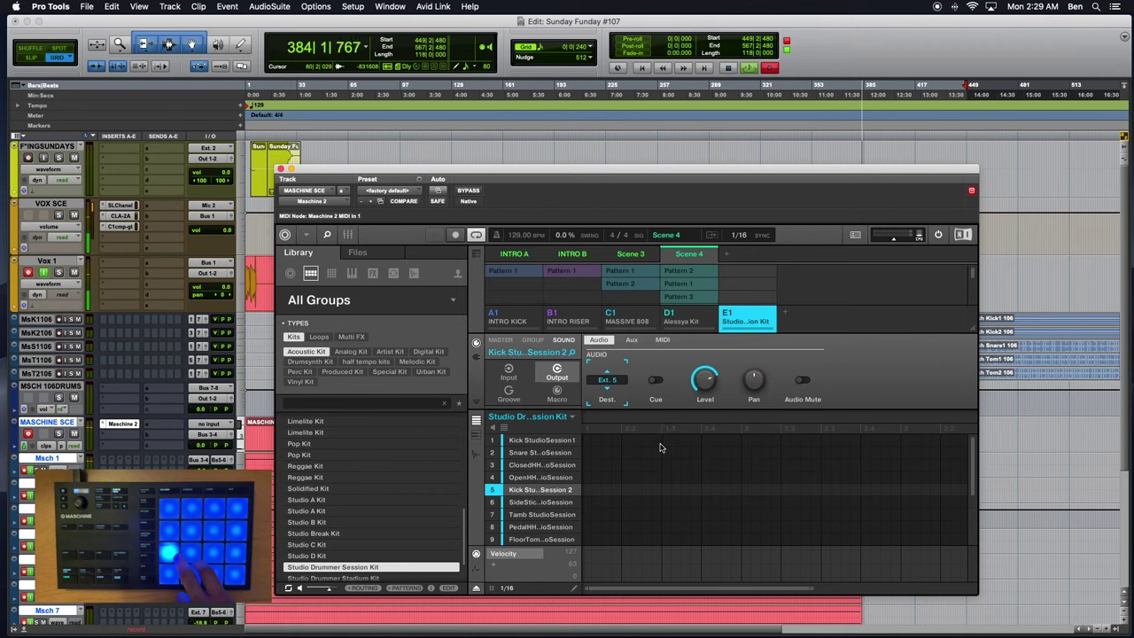
Step: Route the side stick to Ext. 6, the tambourine to Ext. 7 and the pedal hi-hat to Ext. 8
left_click(608, 381)
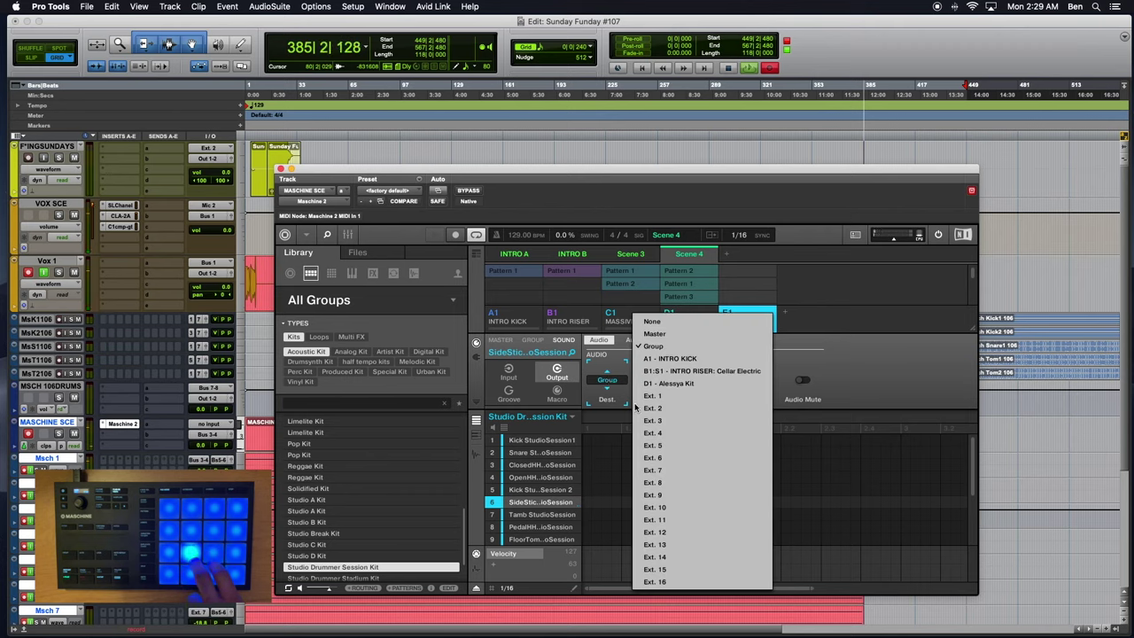
left_click(642, 443)
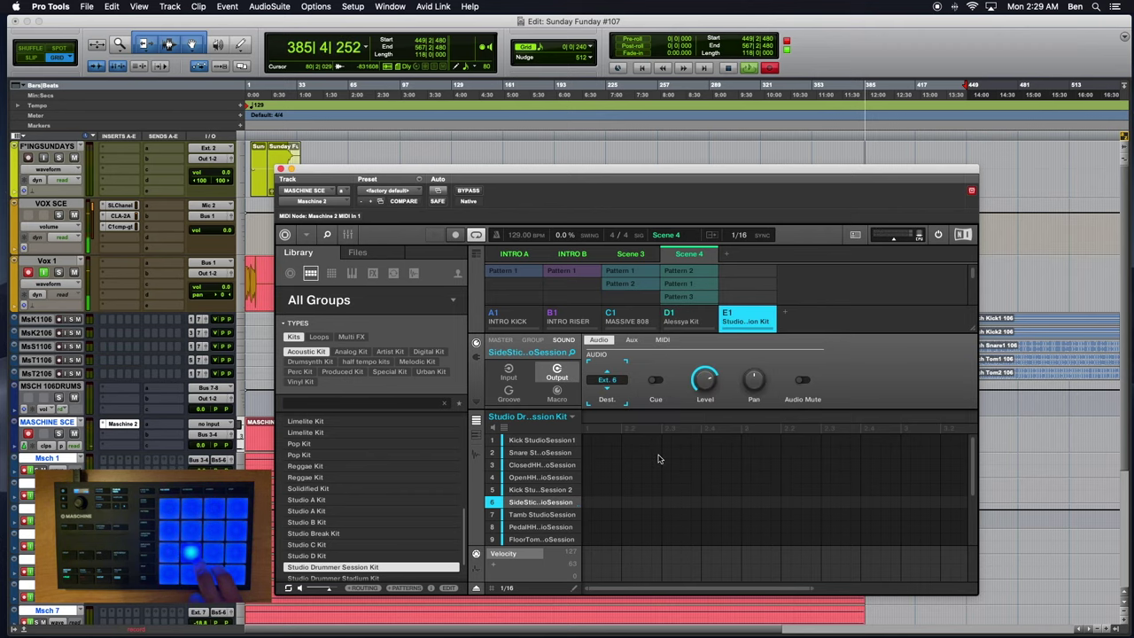
left_click(607, 381)
left_click(656, 471)
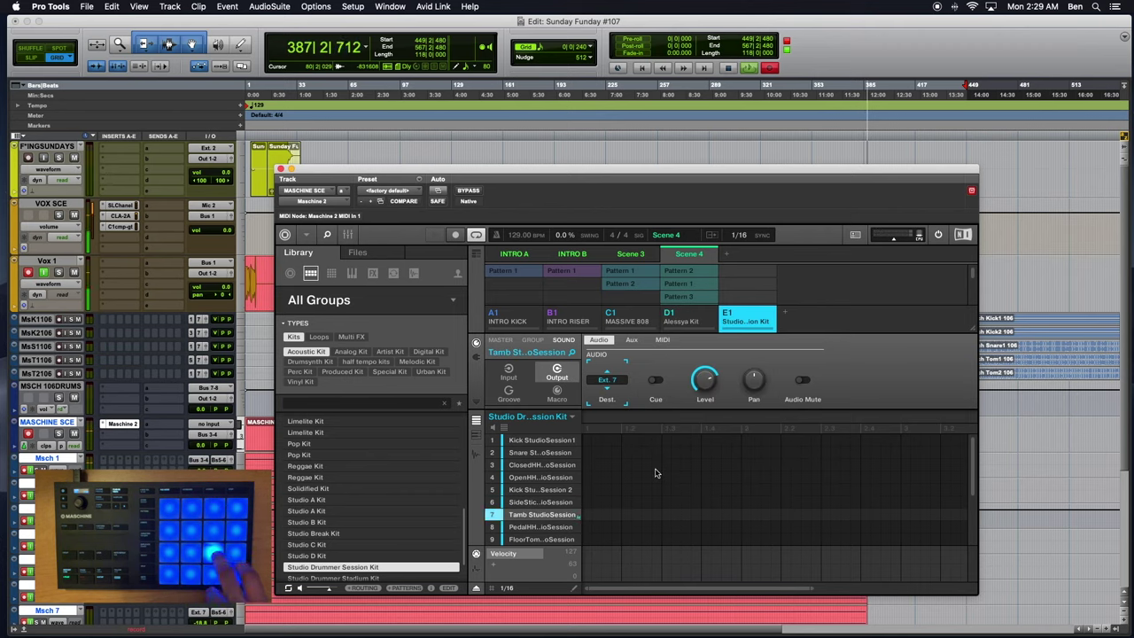
left_click(607, 381)
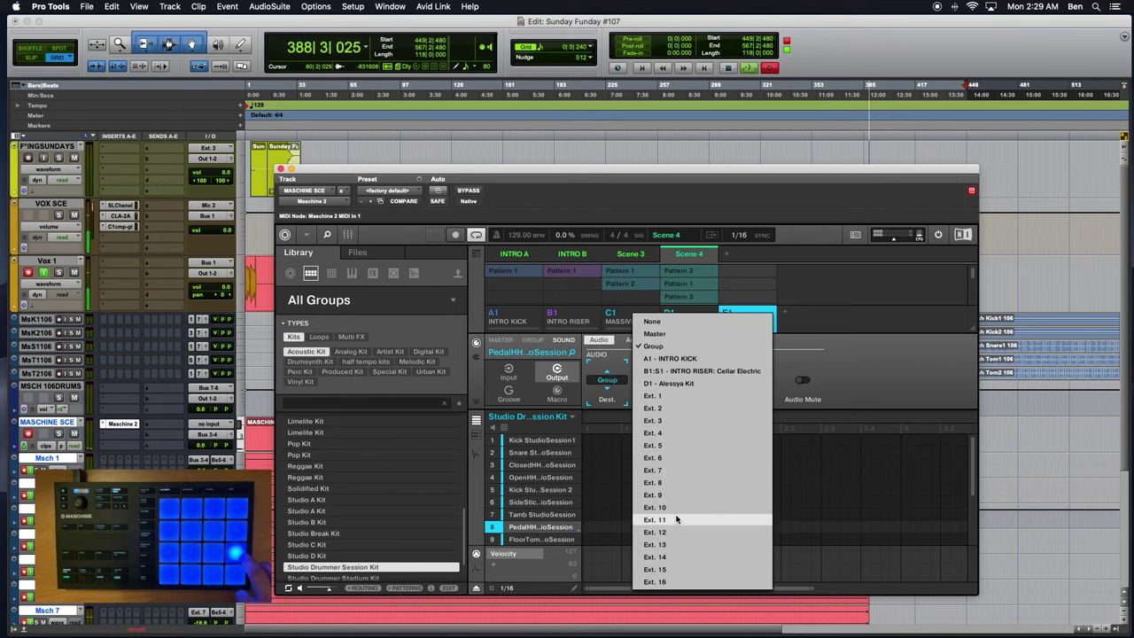
left_click(660, 480)
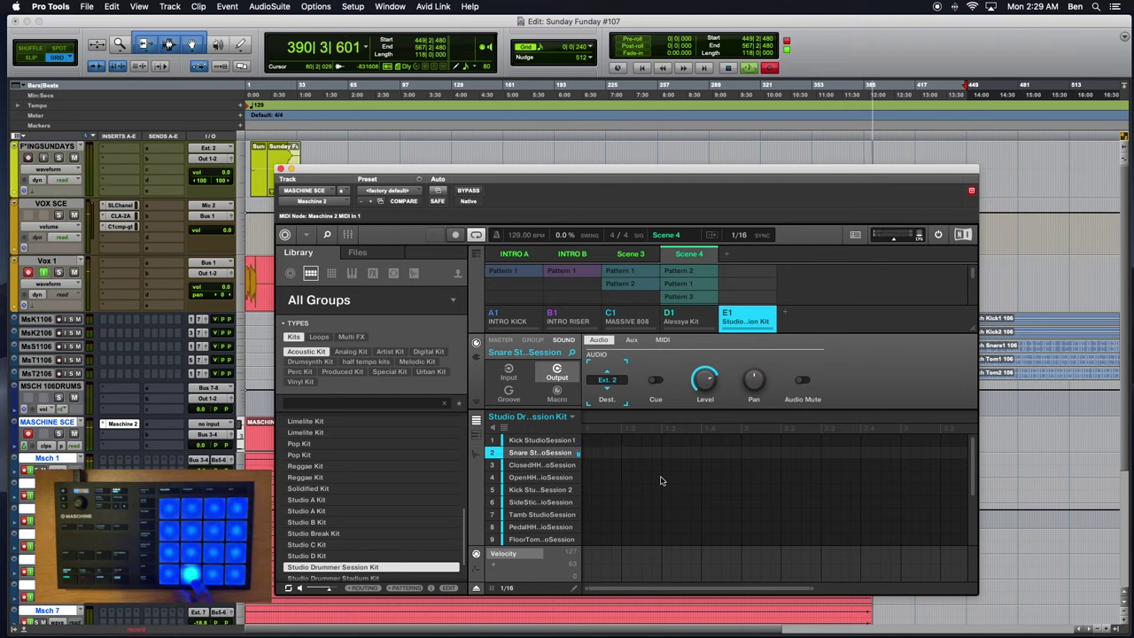
Step: Review the kit's sound list and set the pedal hi-hat, tambourine and side stick output destinations back to Group
mouse_move(546, 513)
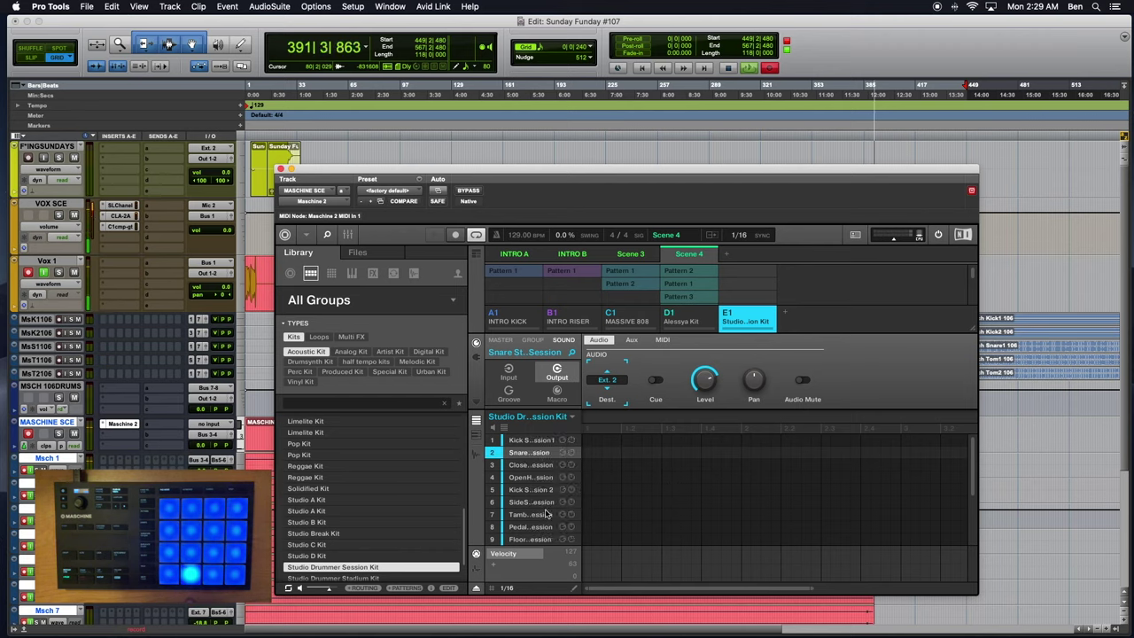
scroll(517, 507, "down", 4)
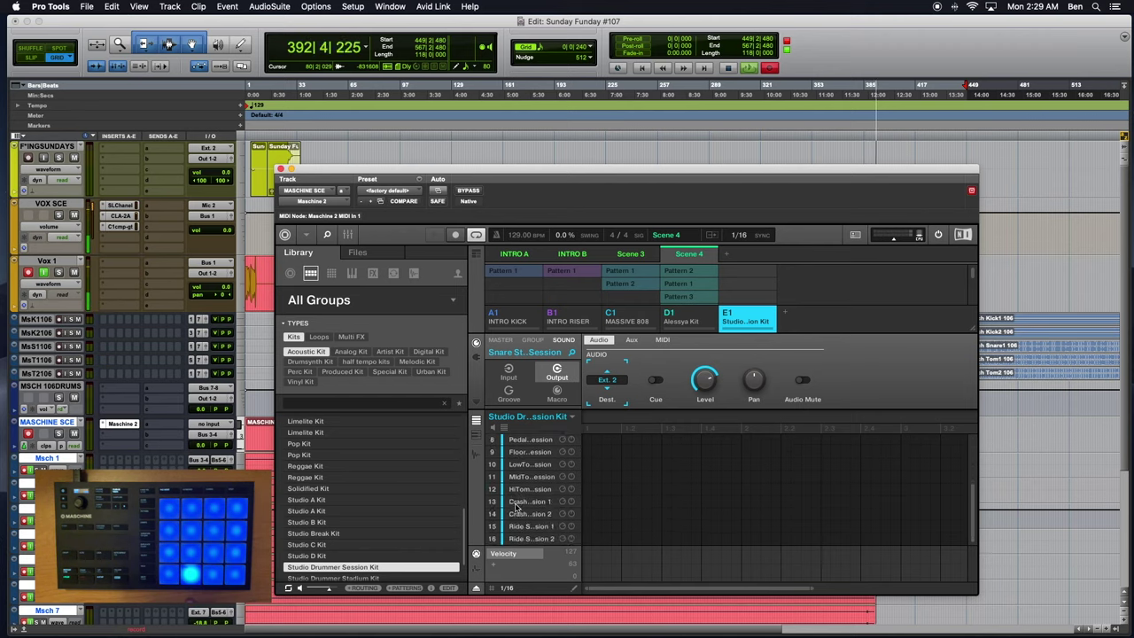
scroll(542, 484, "up", 3)
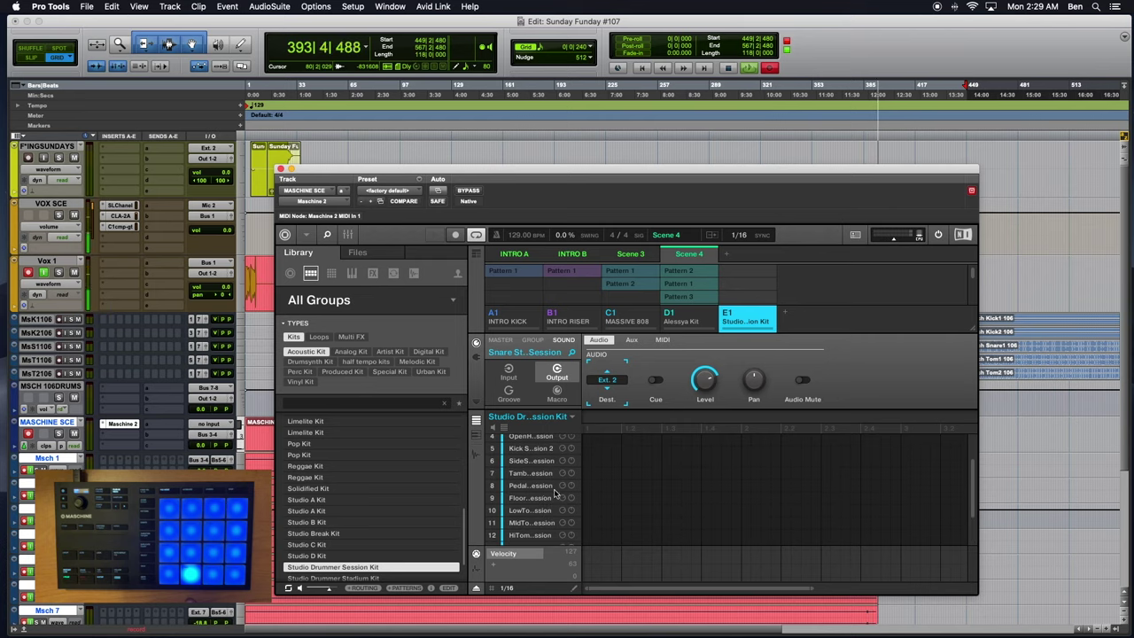
scroll(555, 486, "up", 1)
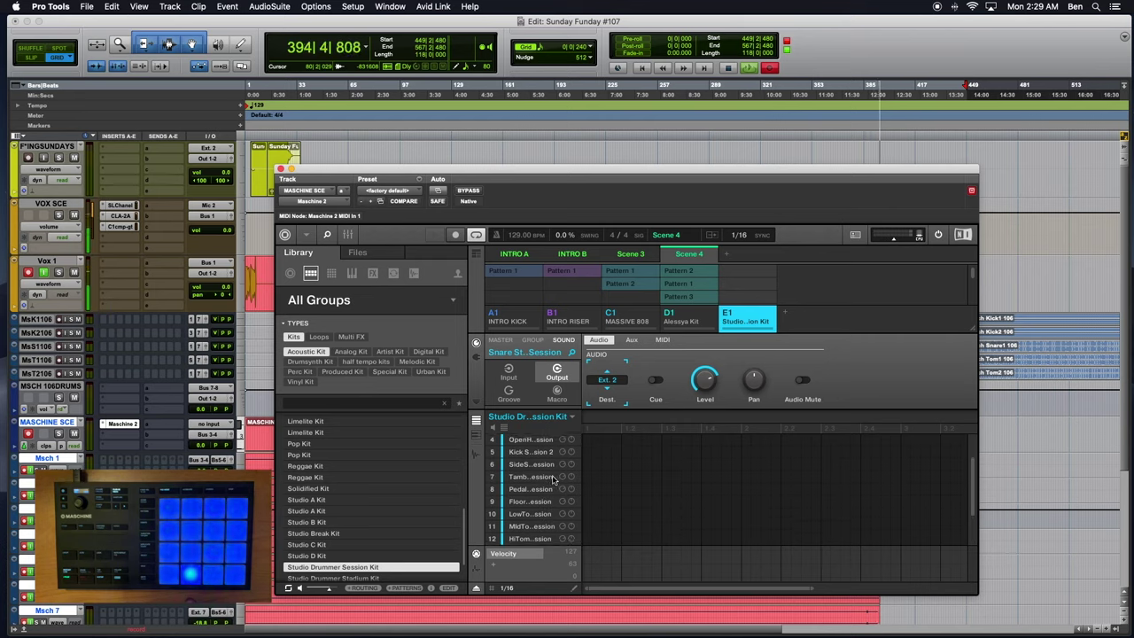
left_click(611, 381)
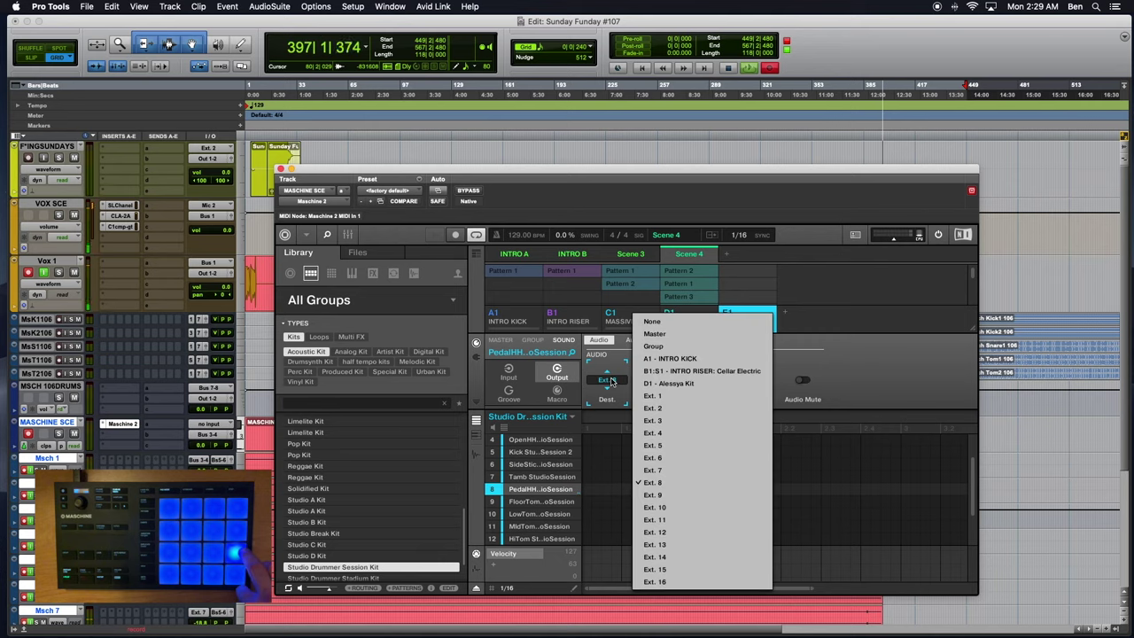
left_click(674, 349)
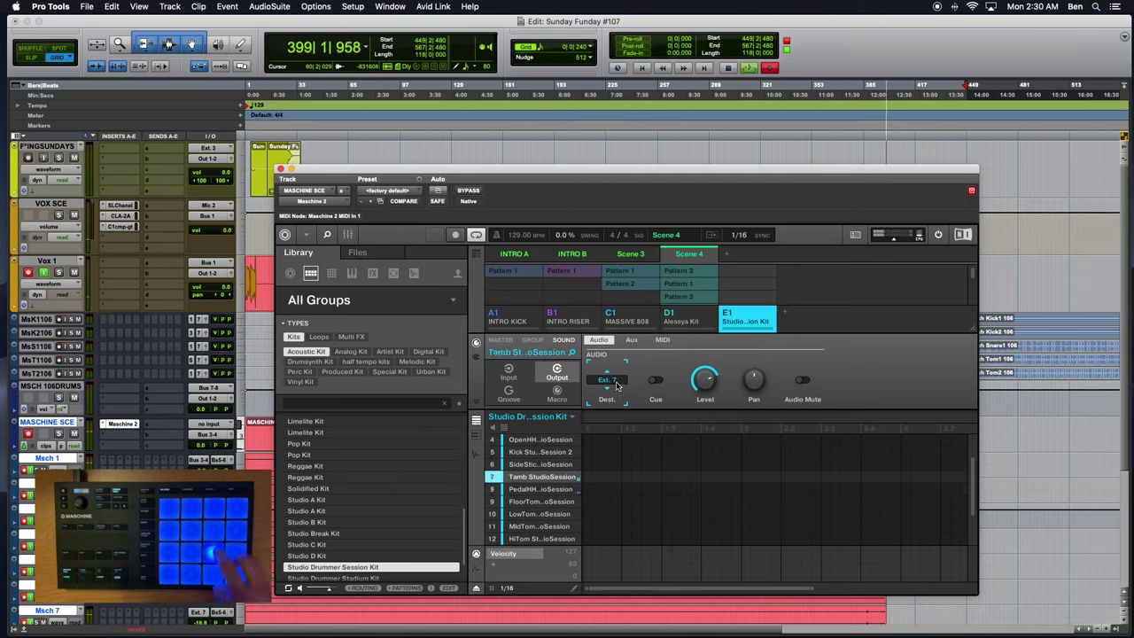
left_click(608, 381)
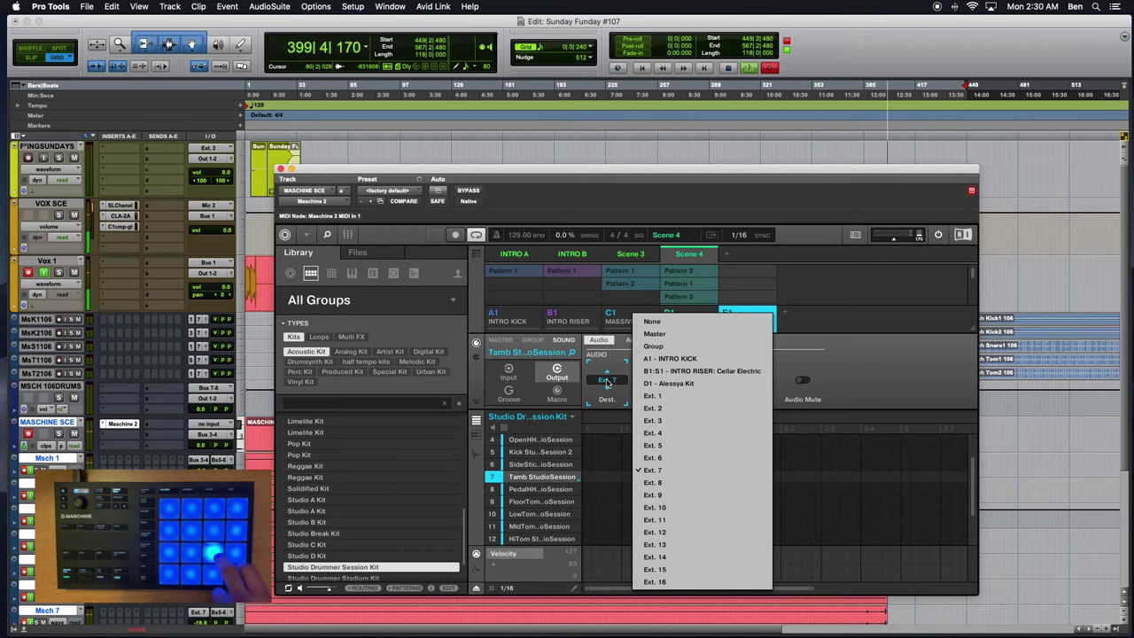
left_click(659, 346)
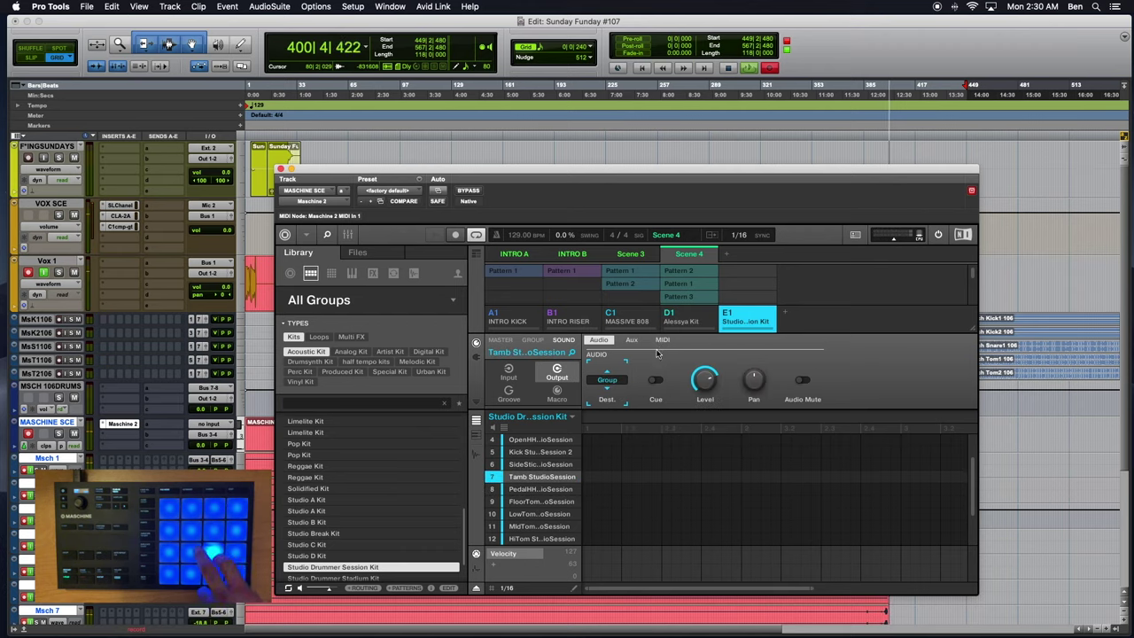
left_click(615, 374)
left_click(655, 357)
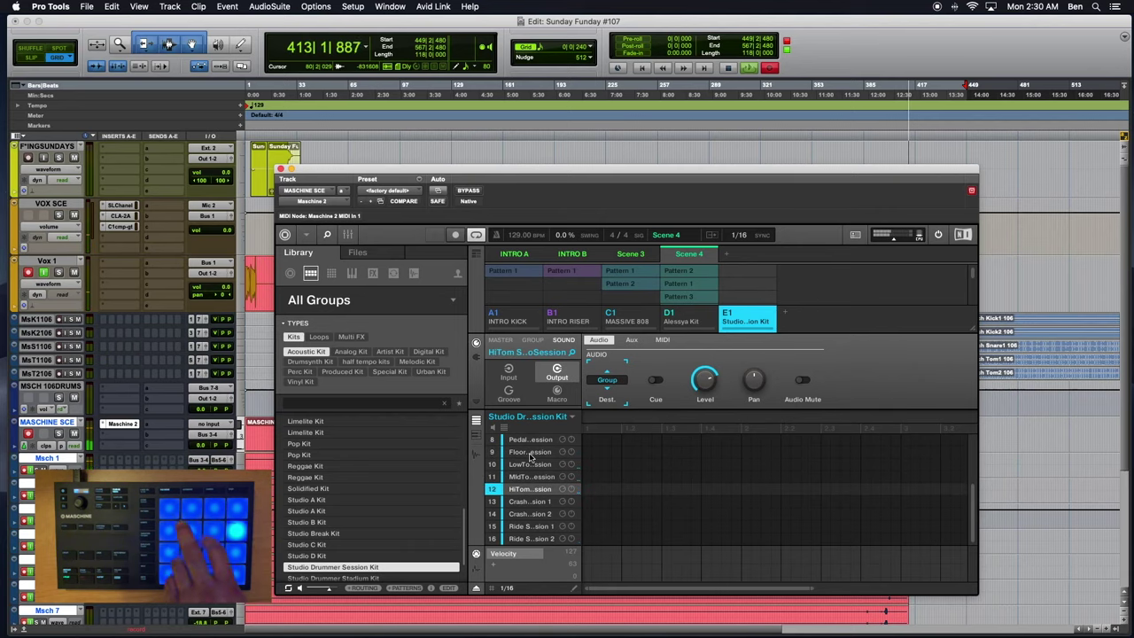
Step: Route the kit's floor tom output to Ext. 5 and the low tom output to Ext. 6
left_click(532, 453)
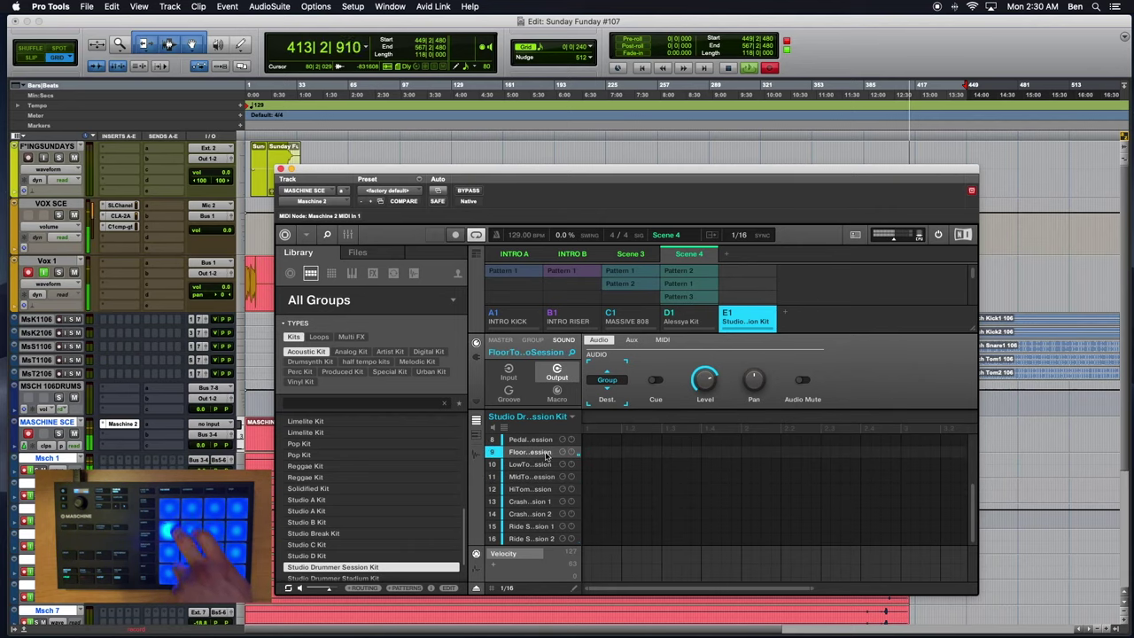
left_click(607, 381)
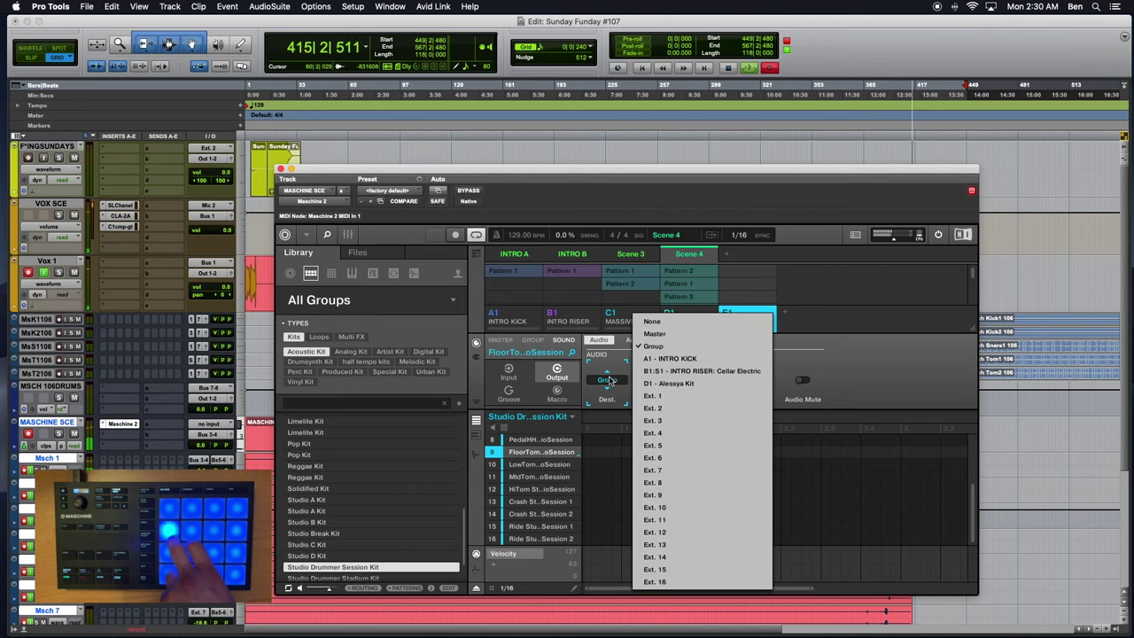
left_click(660, 449)
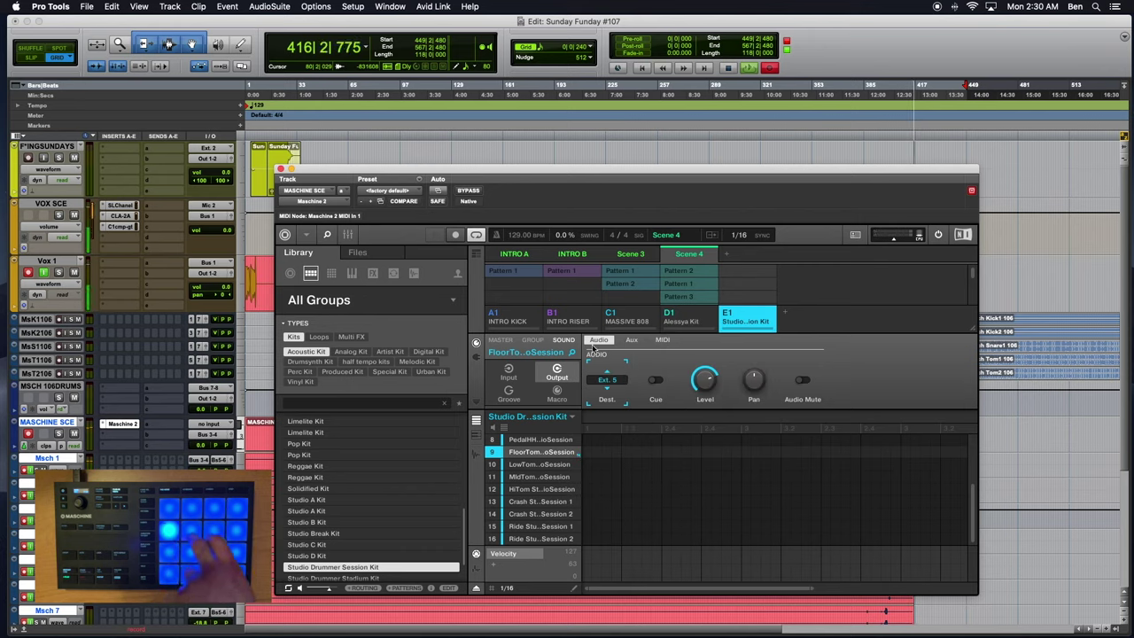
left_click(607, 379)
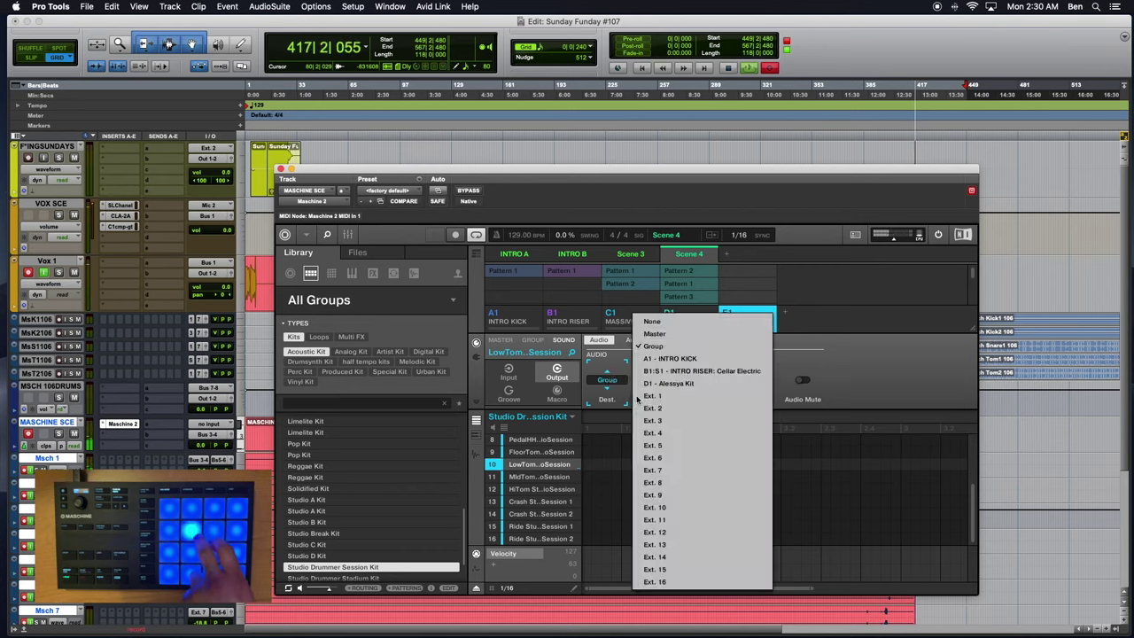
left_click(656, 458)
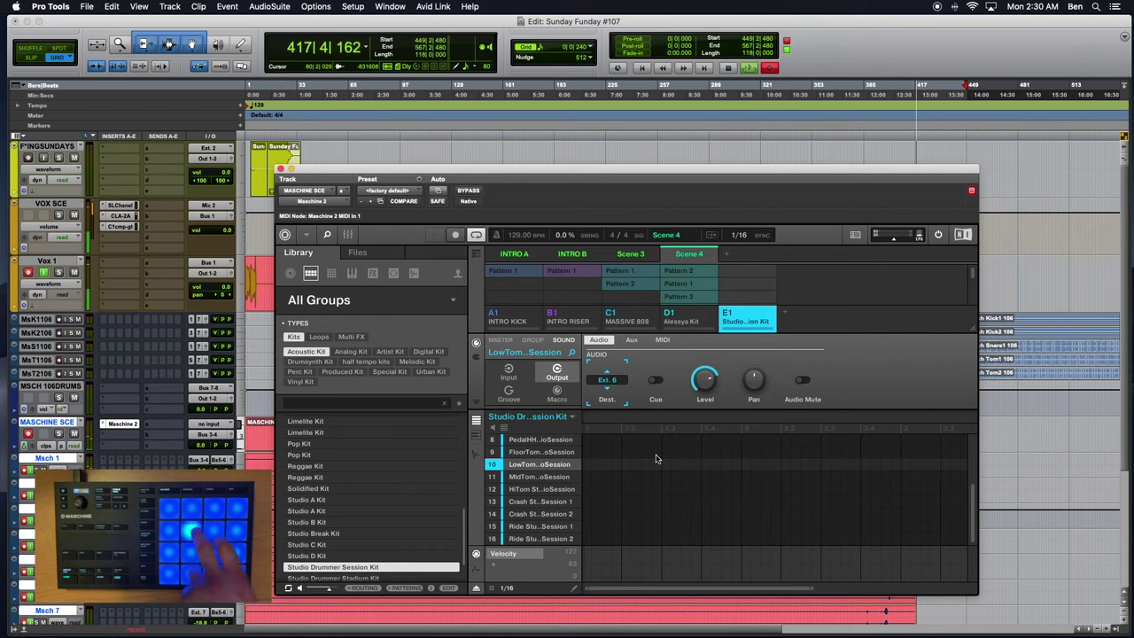
Step: Route the mid tom output to Ext. 7 and the high tom output to Ext. 8
left_click(608, 380)
left_click(653, 470)
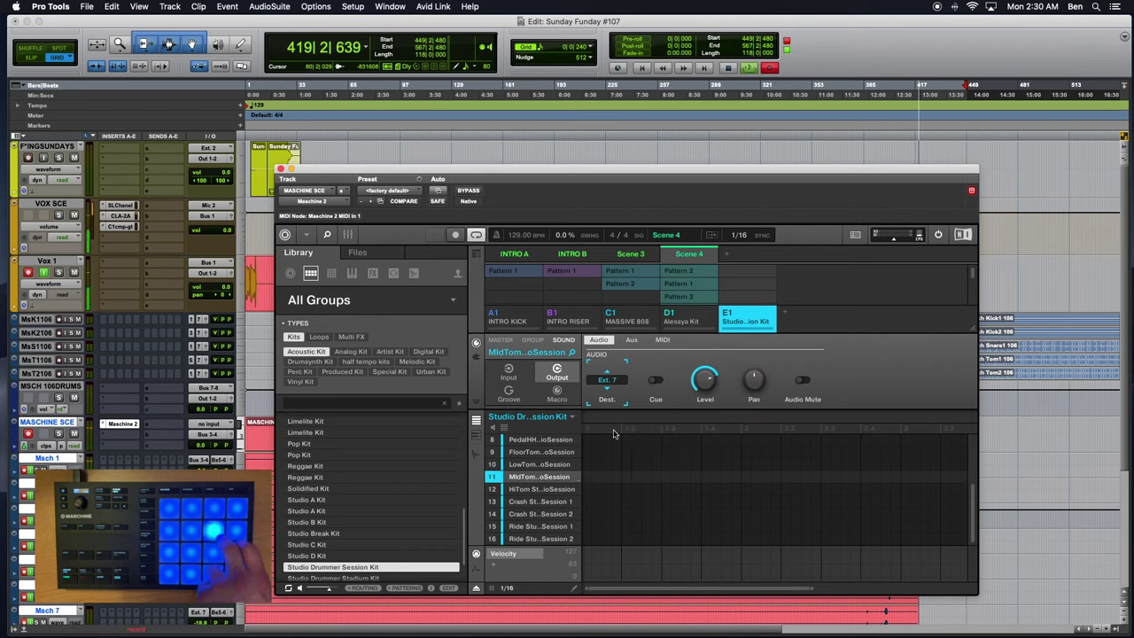
left_click(607, 379)
left_click(592, 391)
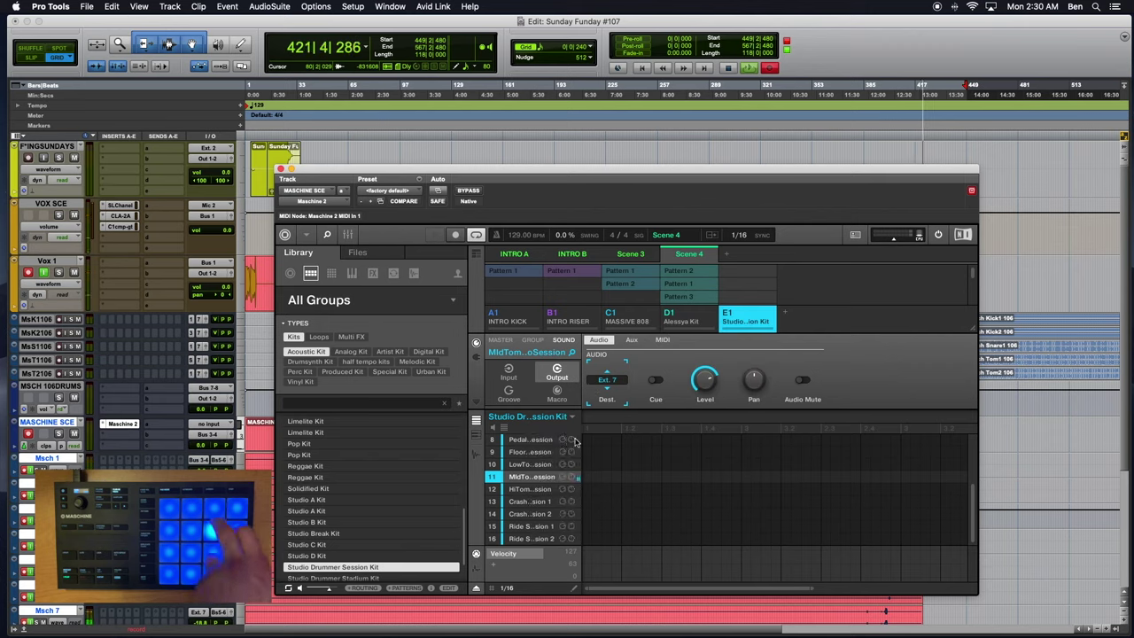
left_click(607, 379)
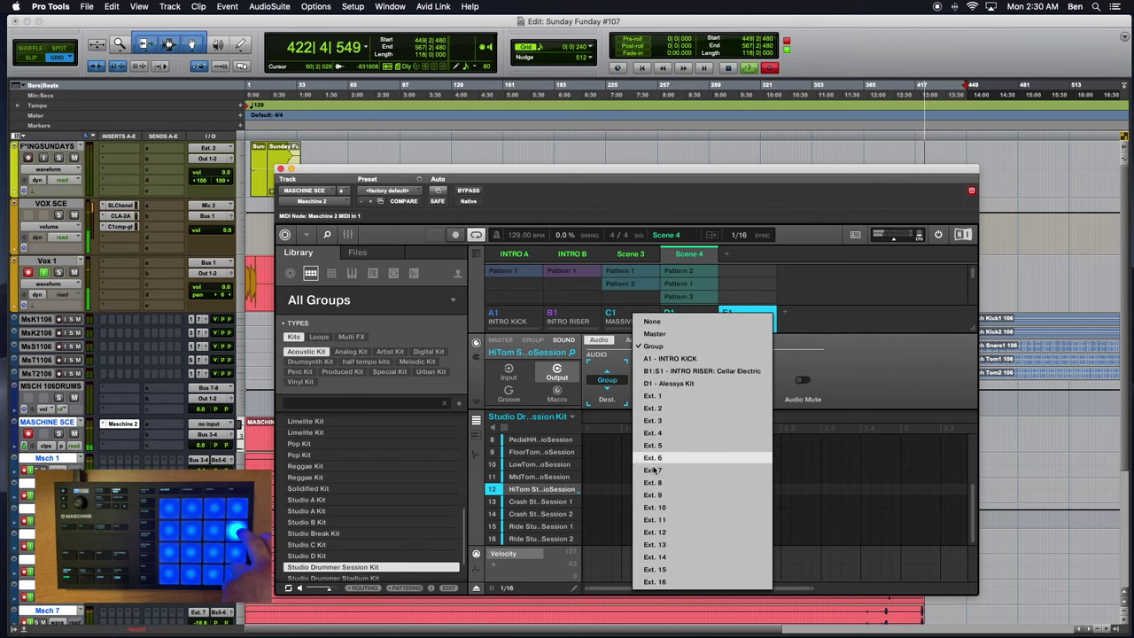
left_click(654, 482)
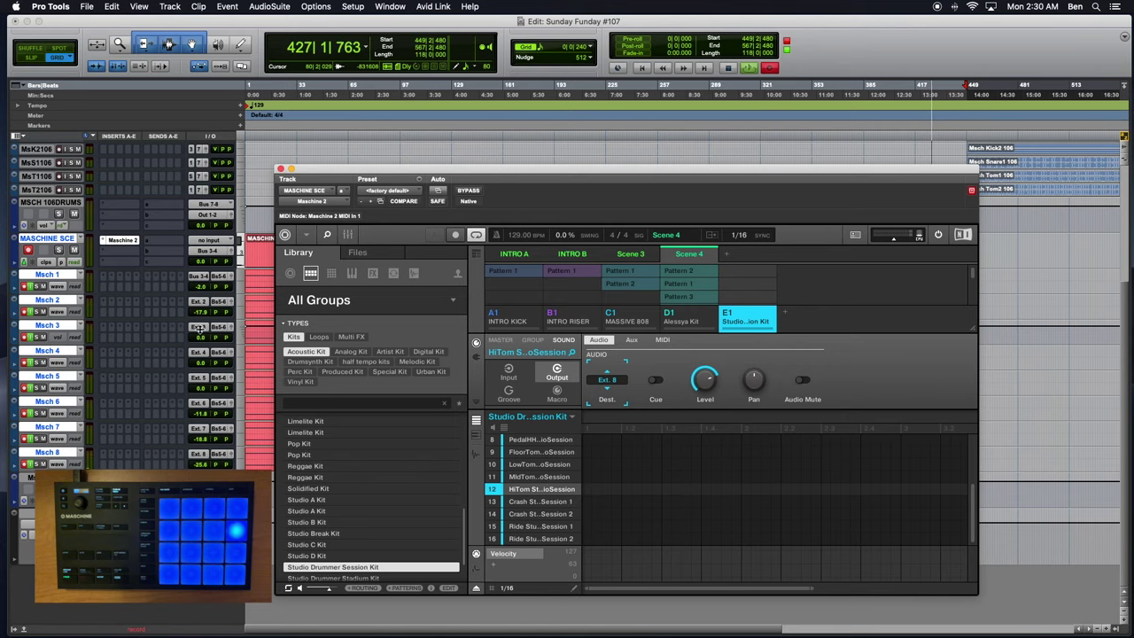
Step: Show the Mix window without the plug-in and check the signal levels on the Msch tracks
key("super+equal")
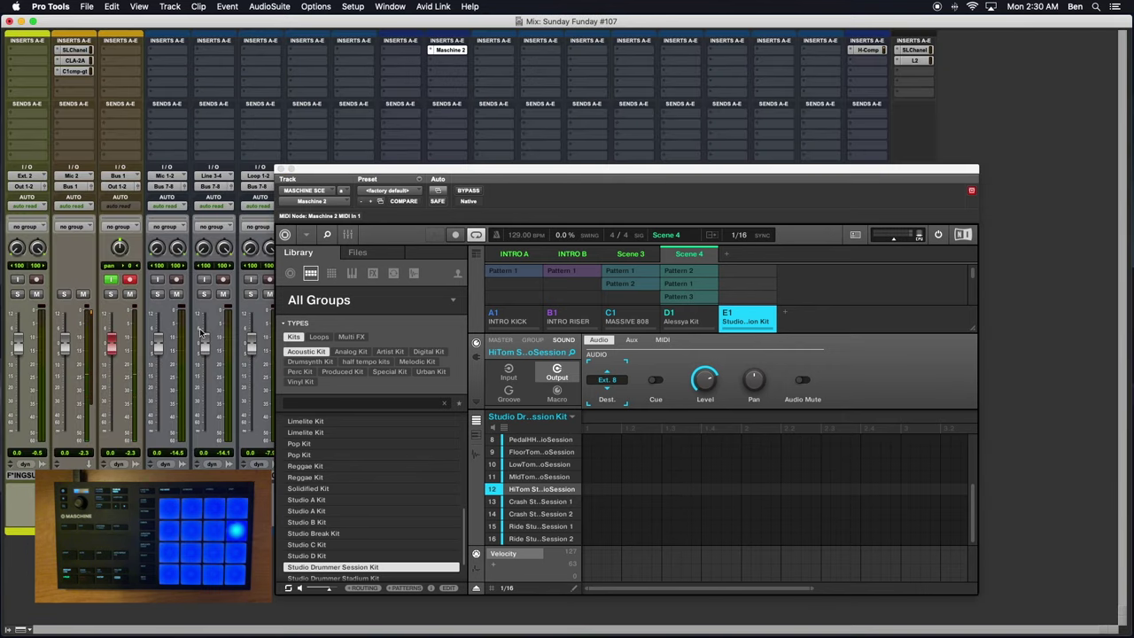
left_click(280, 169)
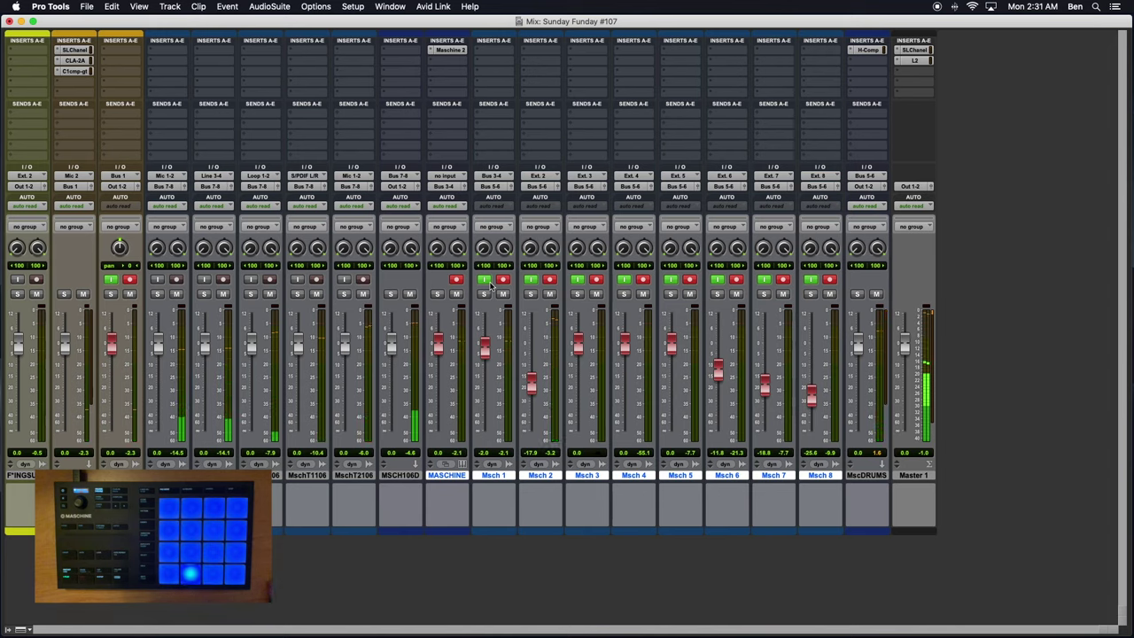
key("super+Tab")
key("super+Tab")
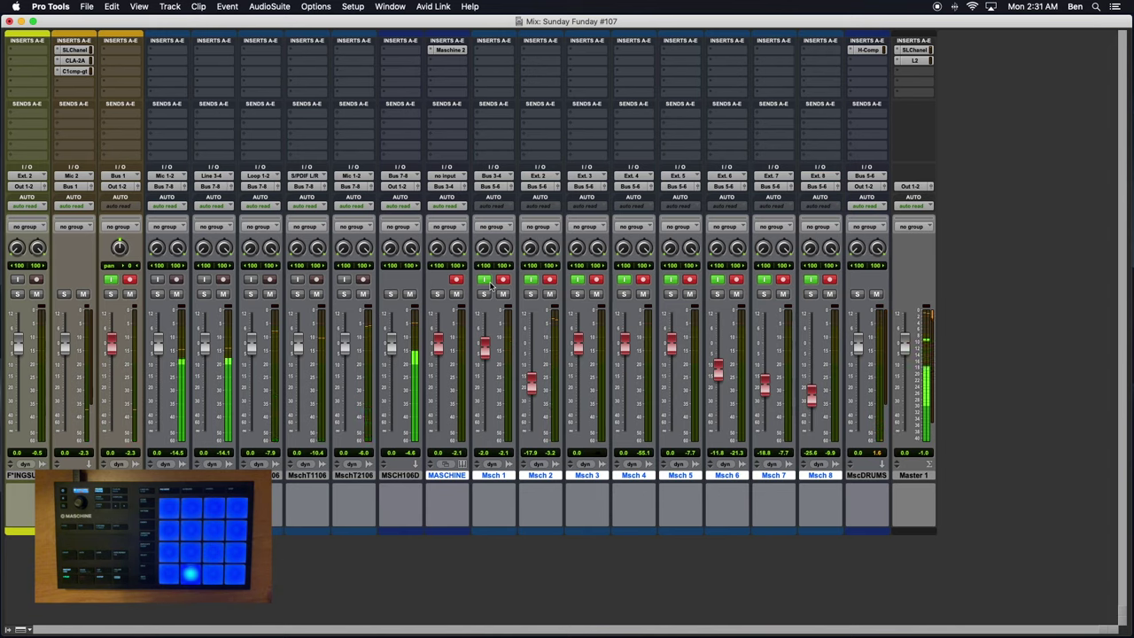
Step: In the Edit window, move the grouped Msch Kick, Snare and Tom 106 clips along the timeline to start at bar 641
key("super+equal")
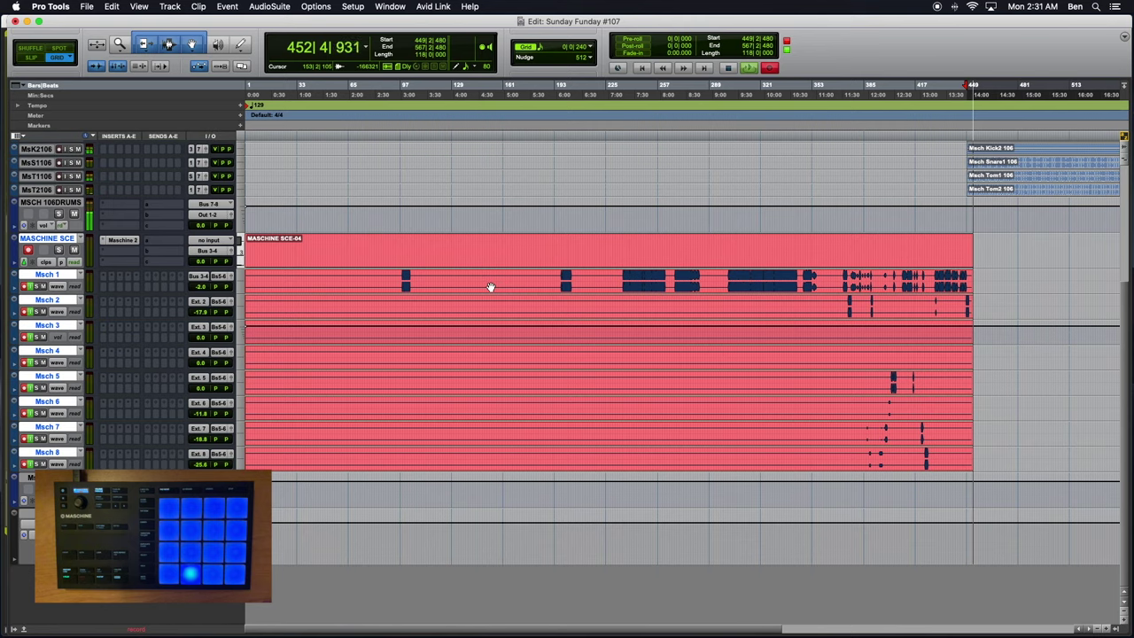
scroll(783, 211, "right", 10)
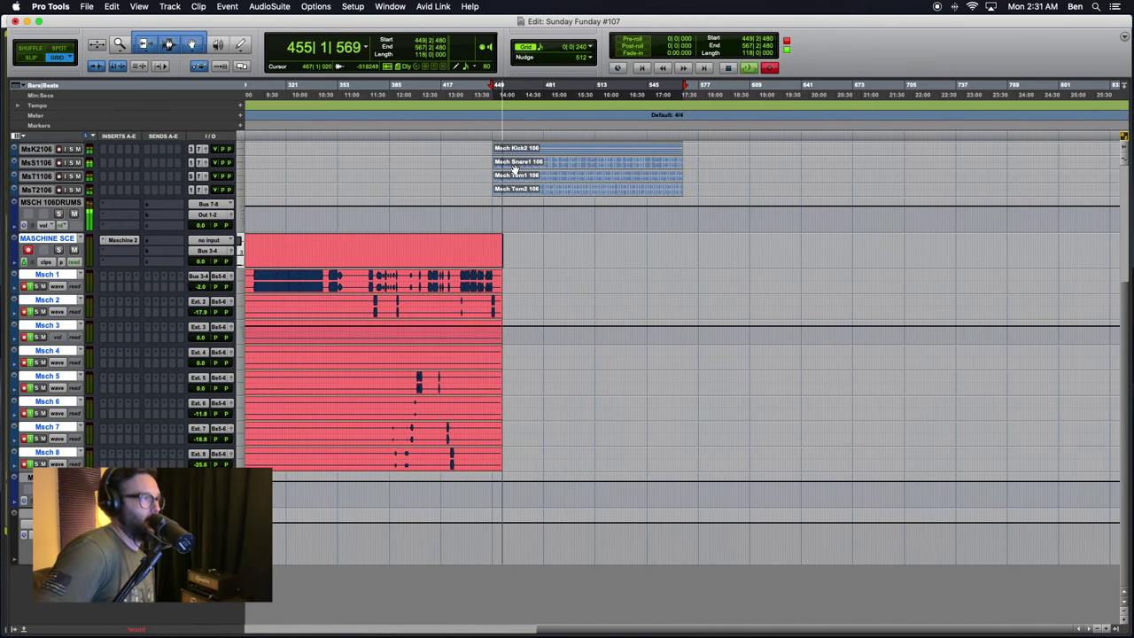
scroll(514, 177, "up", 4)
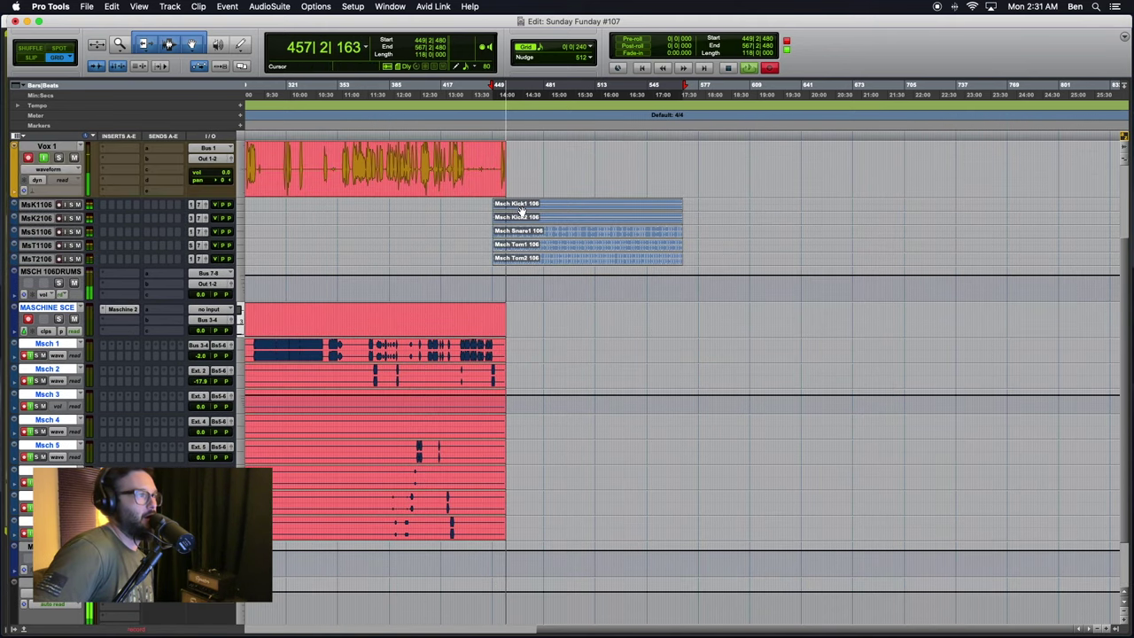
left_click_drag(514, 203, 823, 176)
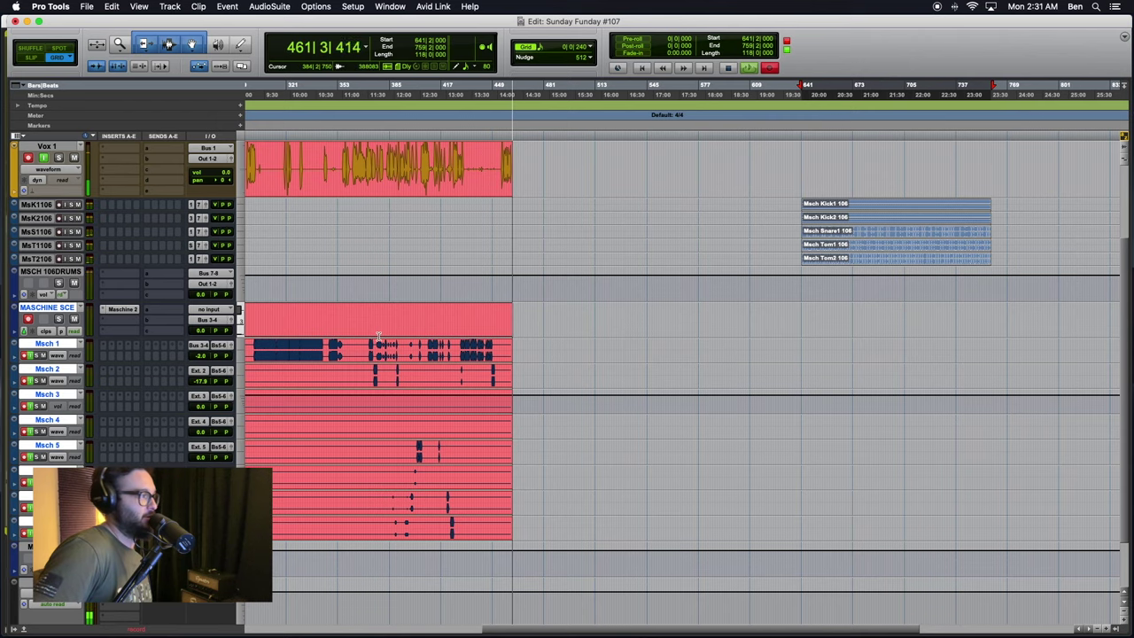
Step: Check the Maschine plug-in, then lower the Msch 3 volume to -16.3 dB and Msch 4 to -17.9 dB in the mixer
left_click(120, 310)
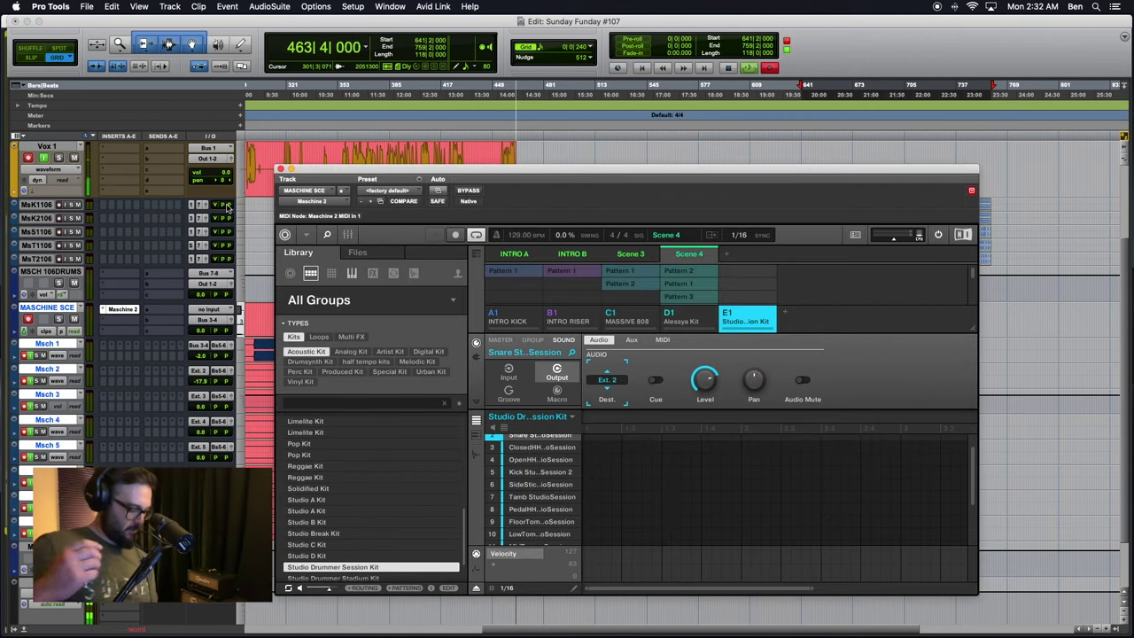
key("super+equal")
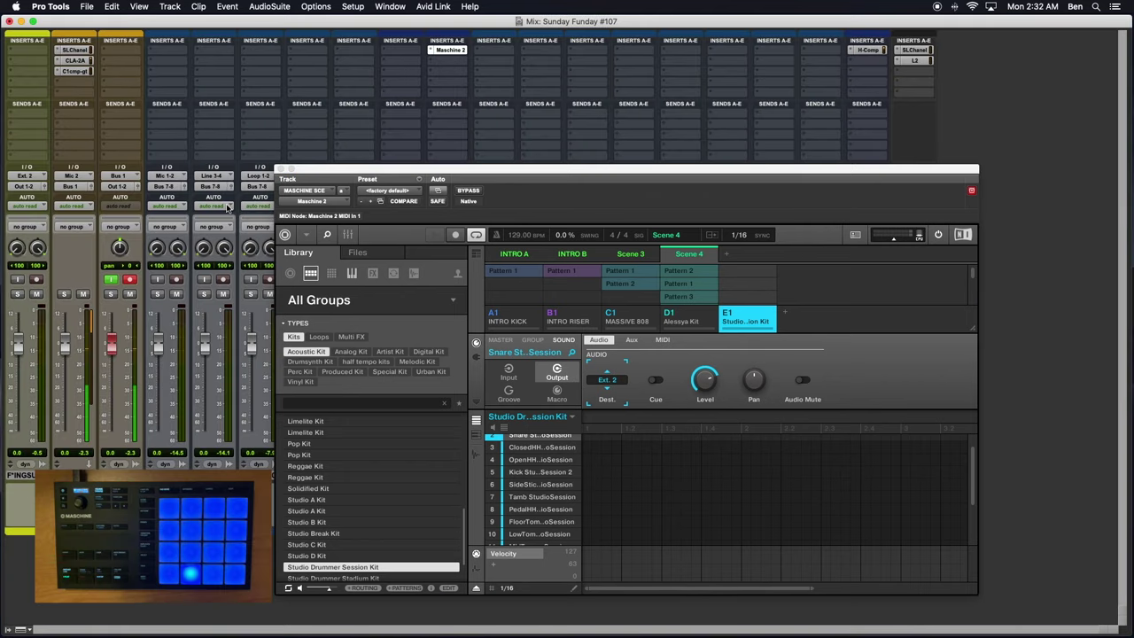
left_click(281, 168)
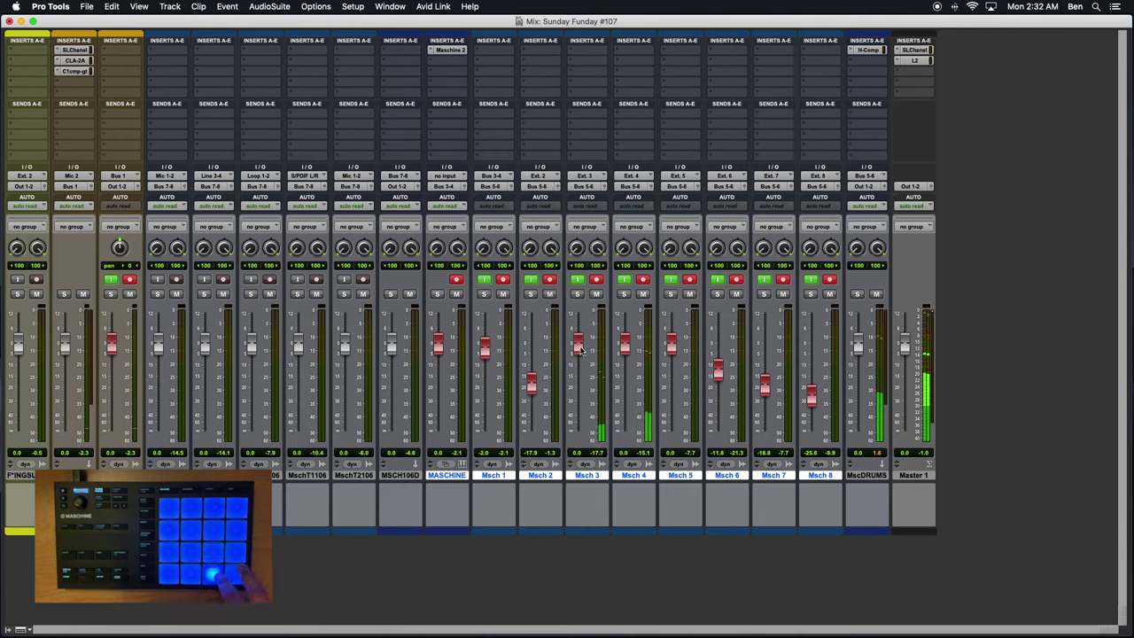
left_click_drag(582, 358, 585, 390)
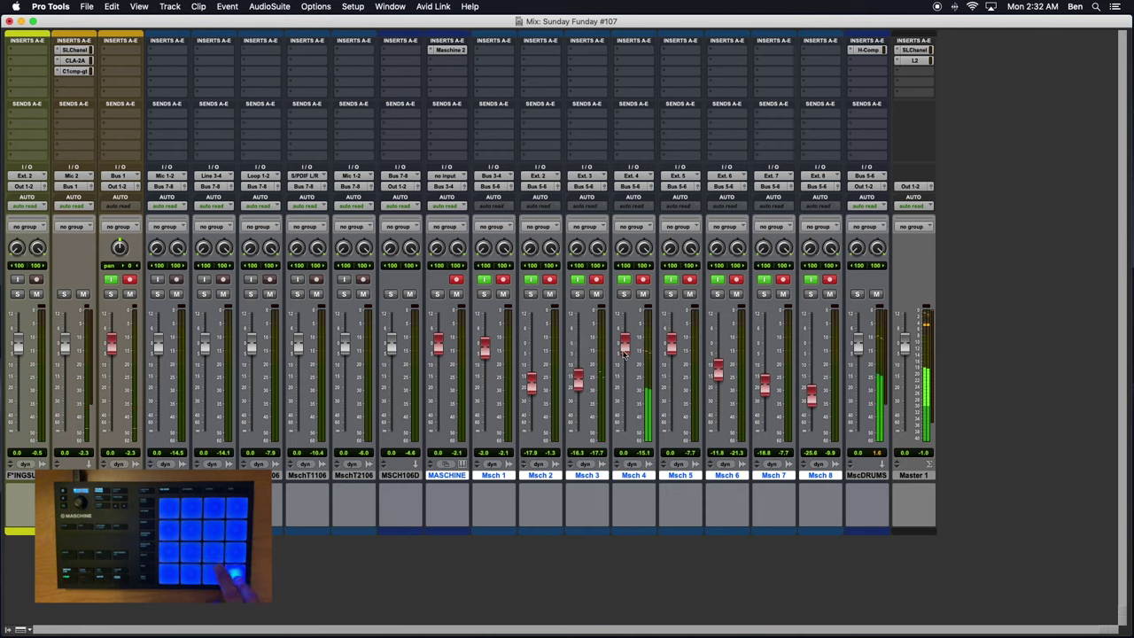
left_click_drag(623, 353, 625, 388)
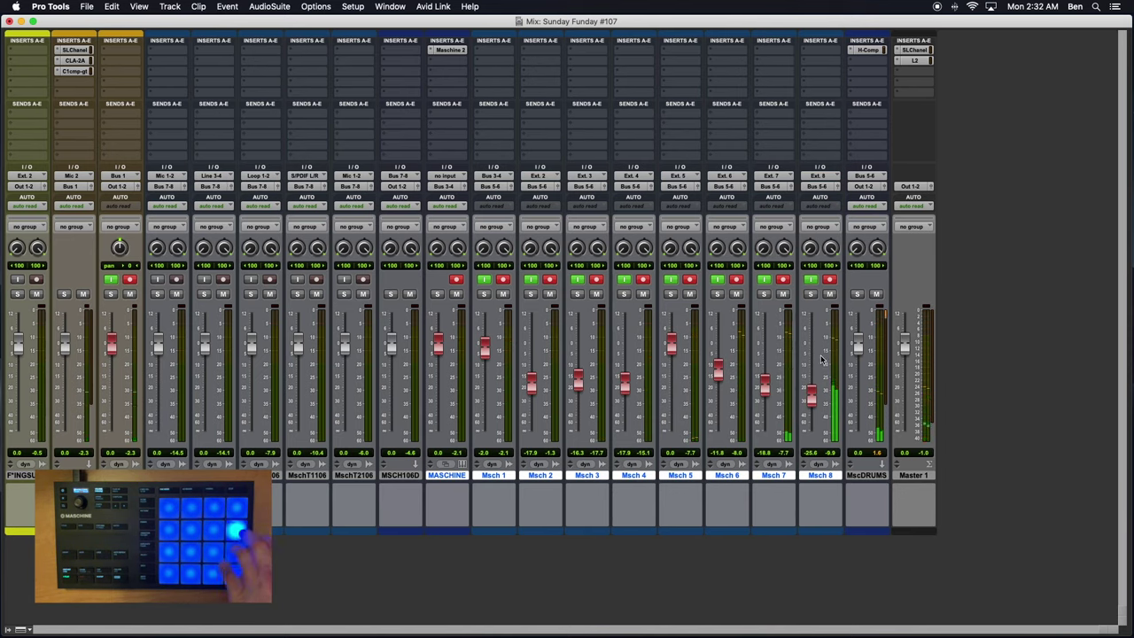
Step: Set Msch 5 to -12.1 dB, Msch 7 to -10.5 dB and Msch 8 to -12.9 dB, and pan the tom tracks across the stereo field
left_click_drag(769, 382, 770, 373)
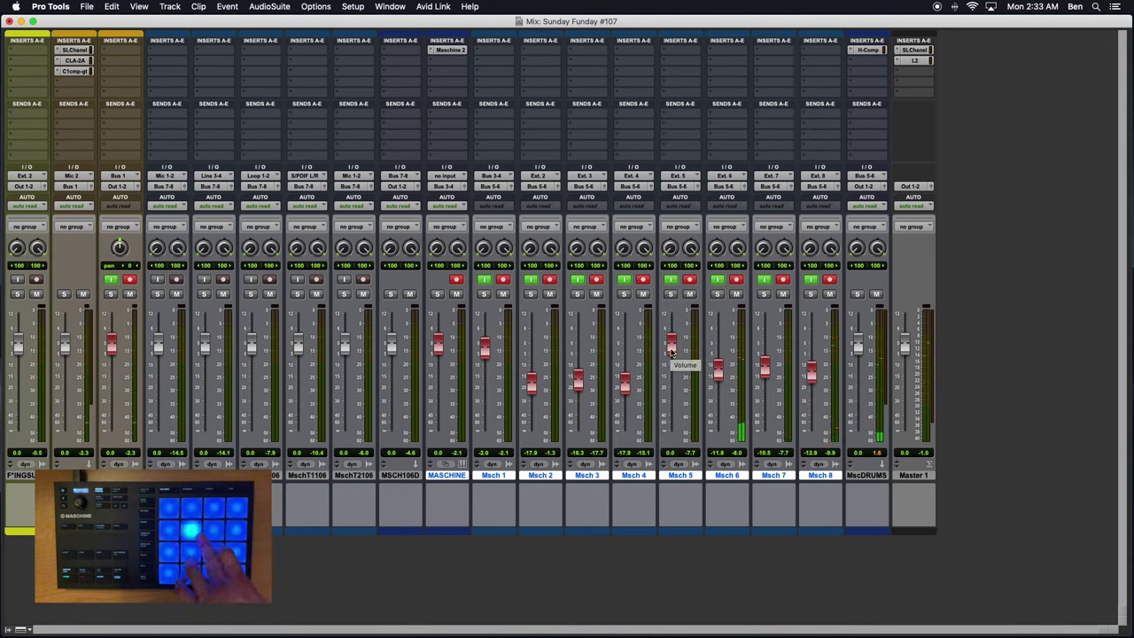
left_click_drag(671, 352, 671, 372)
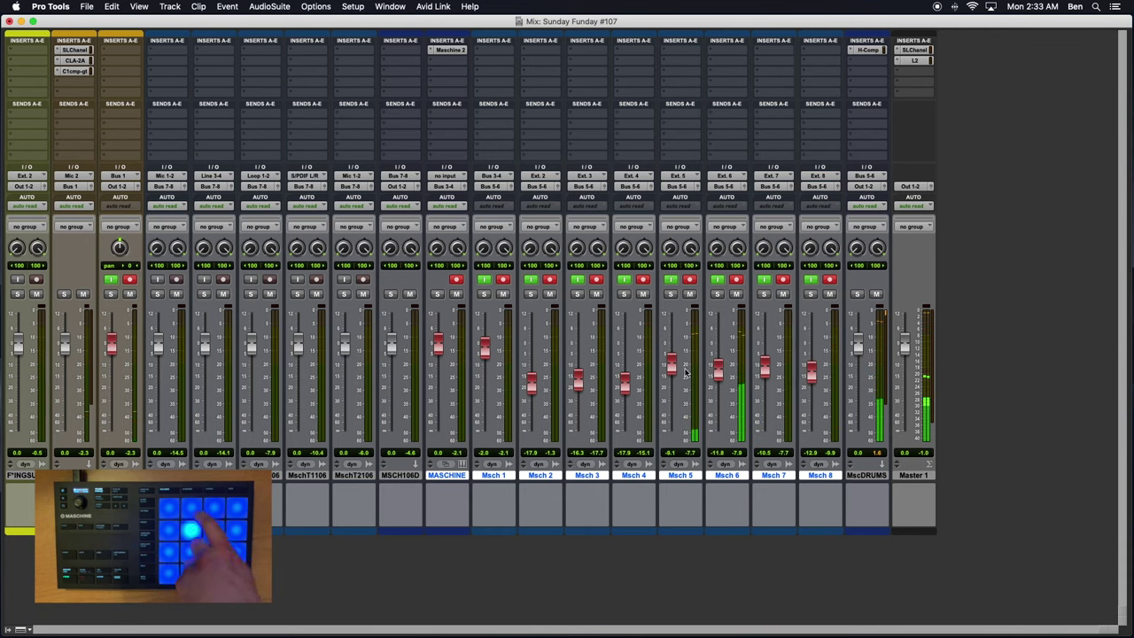
left_click_drag(669, 378, 670, 381)
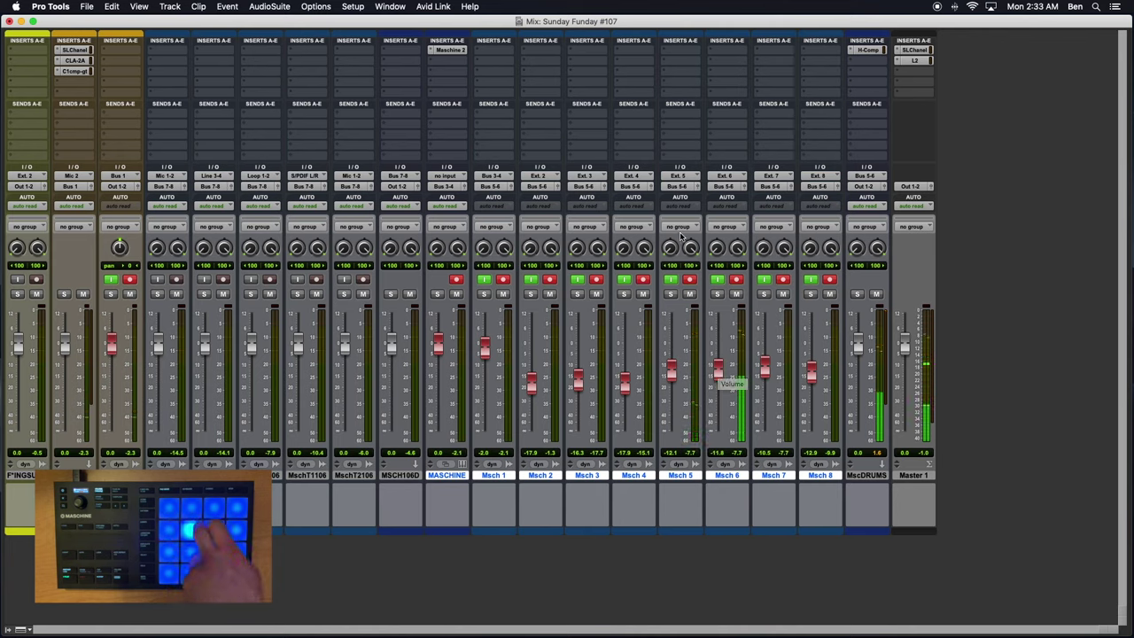
left_click_drag(687, 257, 707, 319)
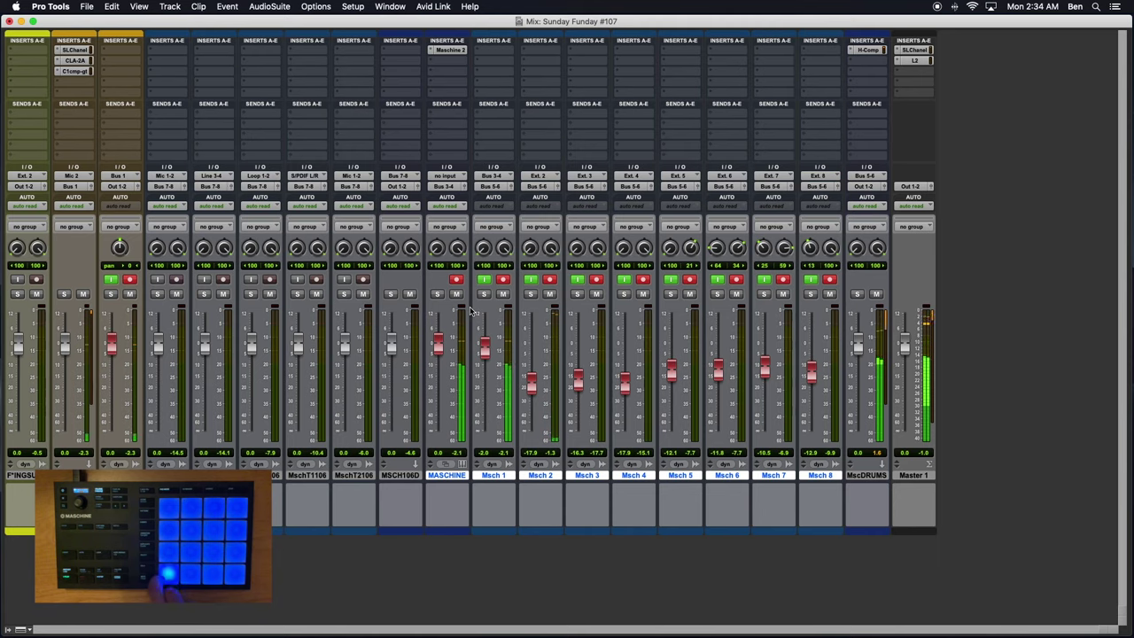
Step: In Maschine's mixer view, inspect the acoustic kick's sampler zones, compare the Alessya Kit's Drumsynth kick, and return to the arrangement view
left_click(447, 50)
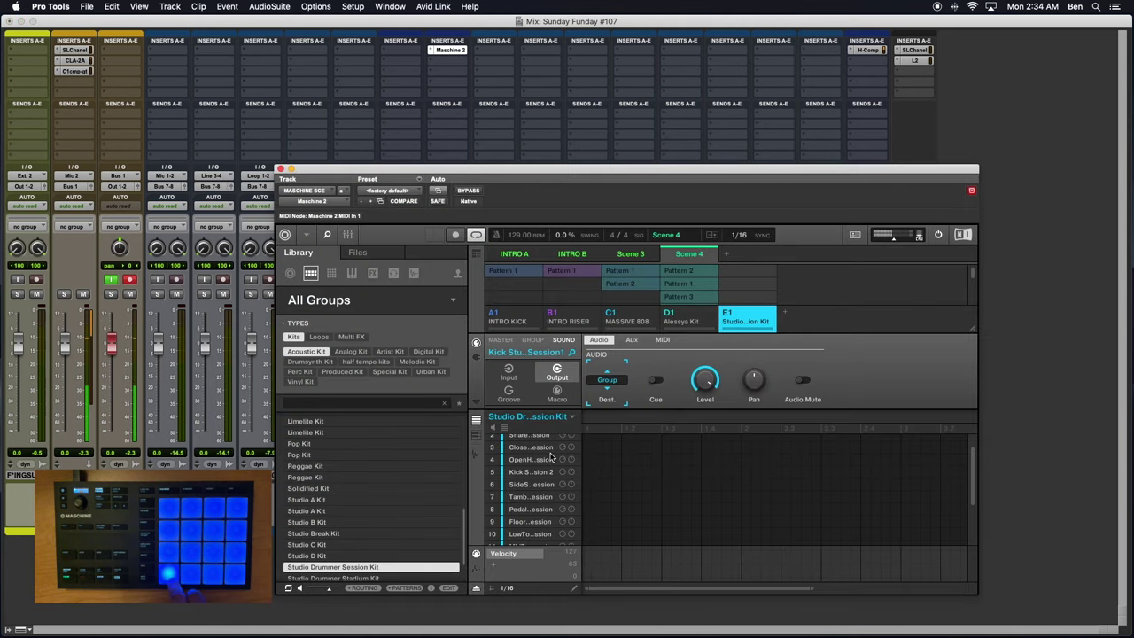
left_click(347, 234)
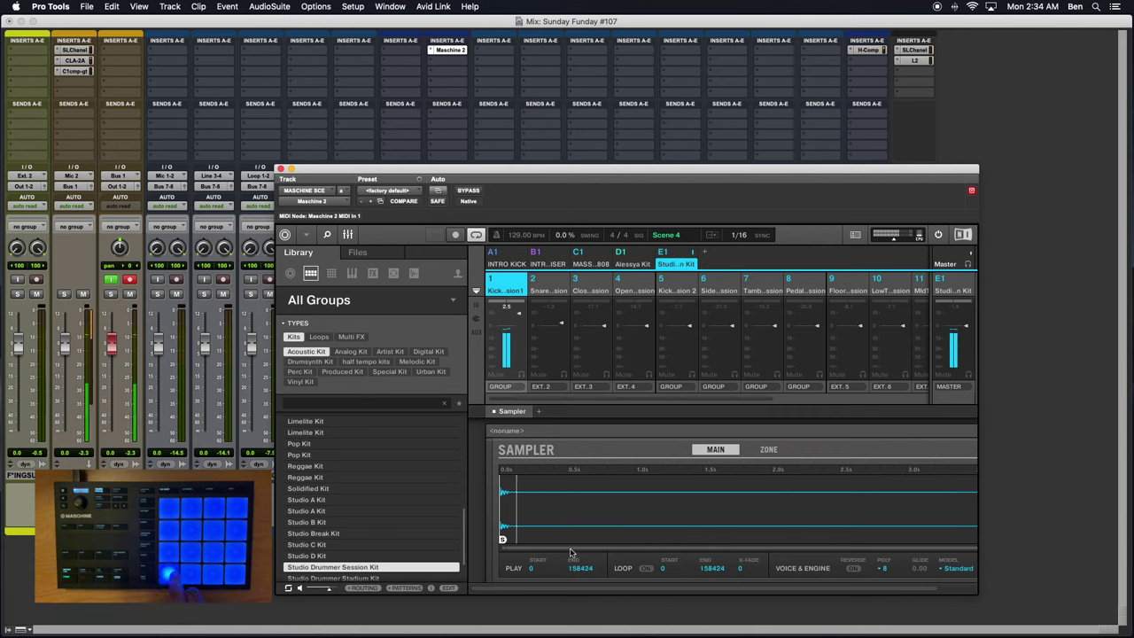
left_click(773, 451)
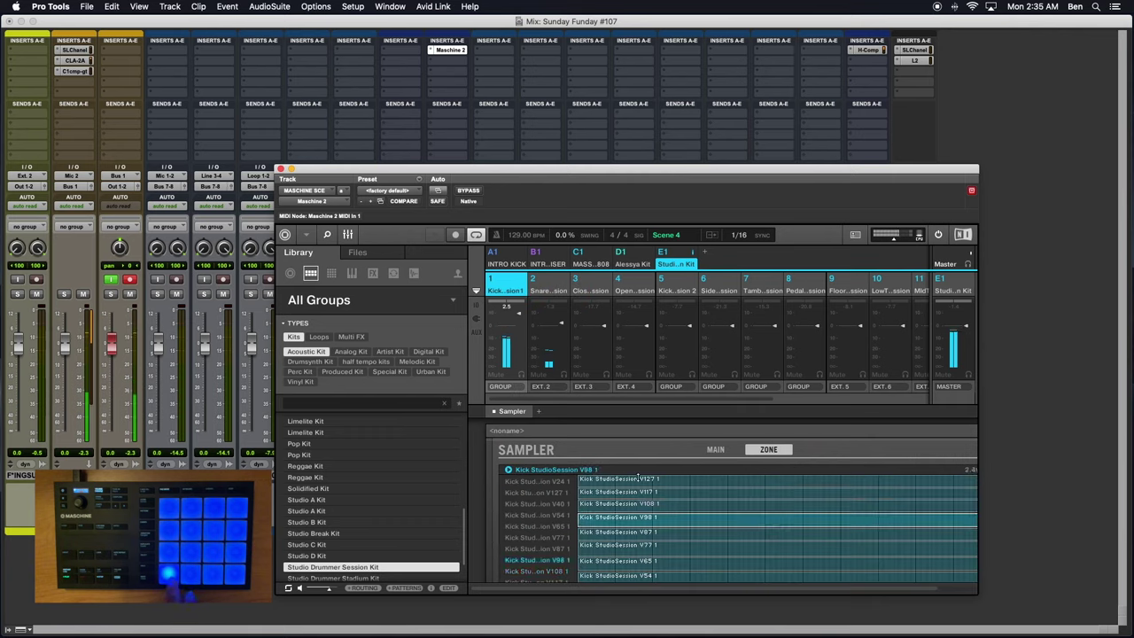
left_click(625, 265)
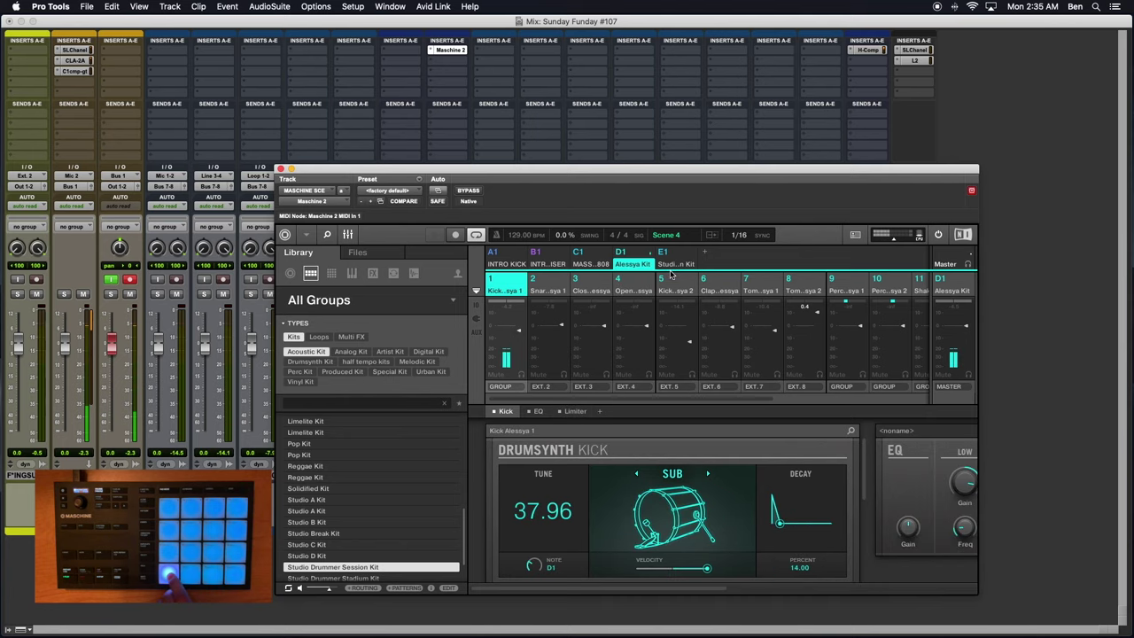
left_click(347, 234)
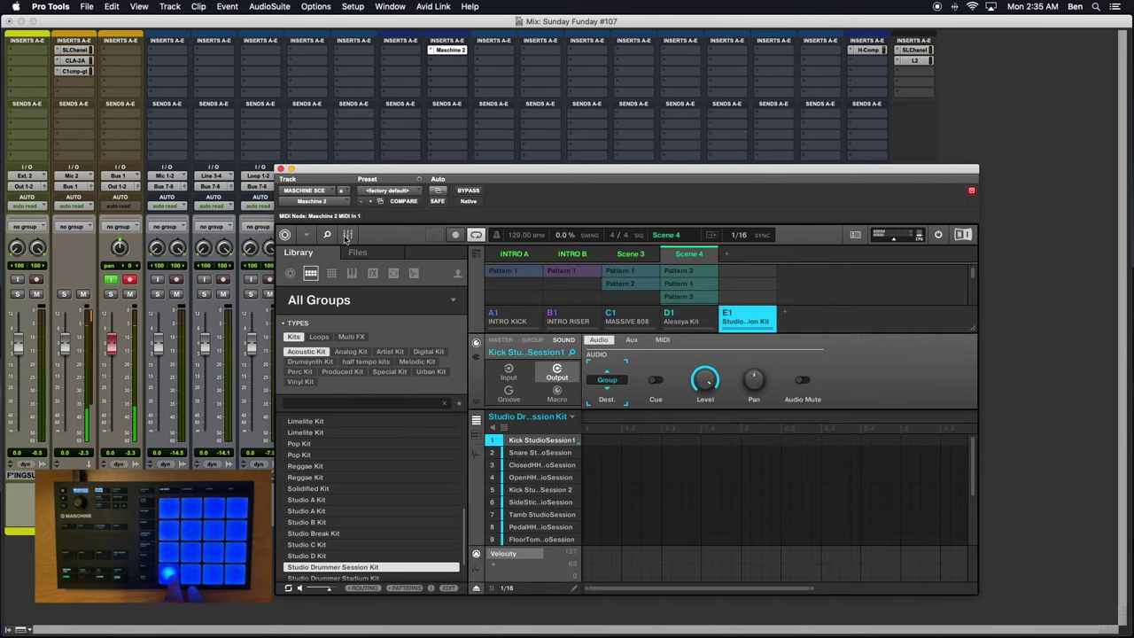
Step: Examine the recorded drum waveforms on the Msch tracks in the Edit window, with the Maschine 2 plug-in closed
key("super+equal")
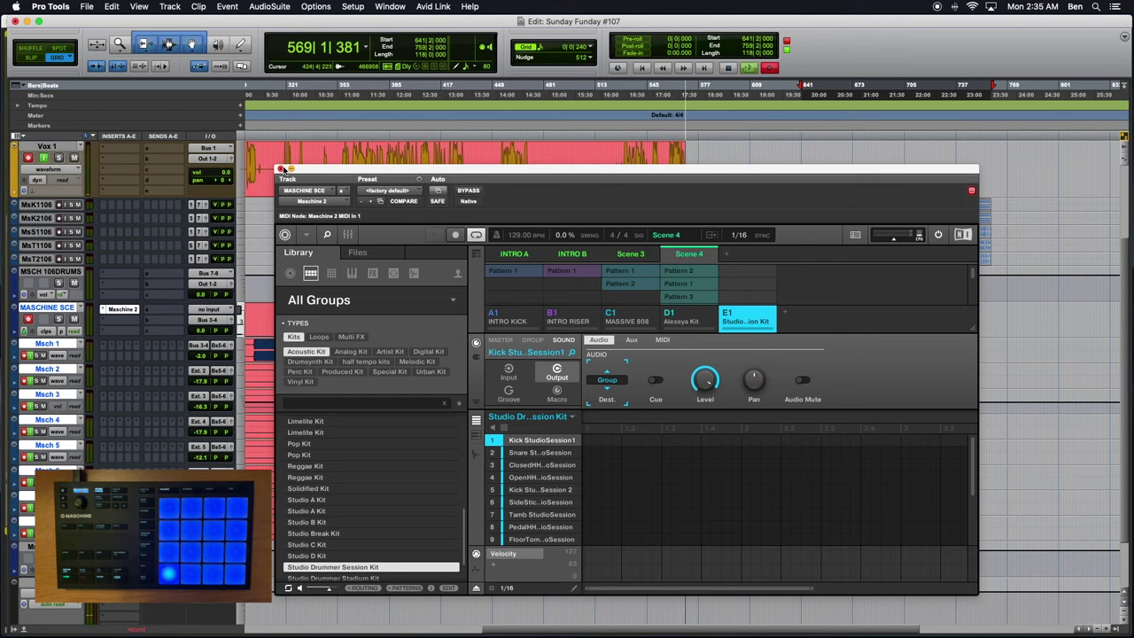
left_click(281, 168)
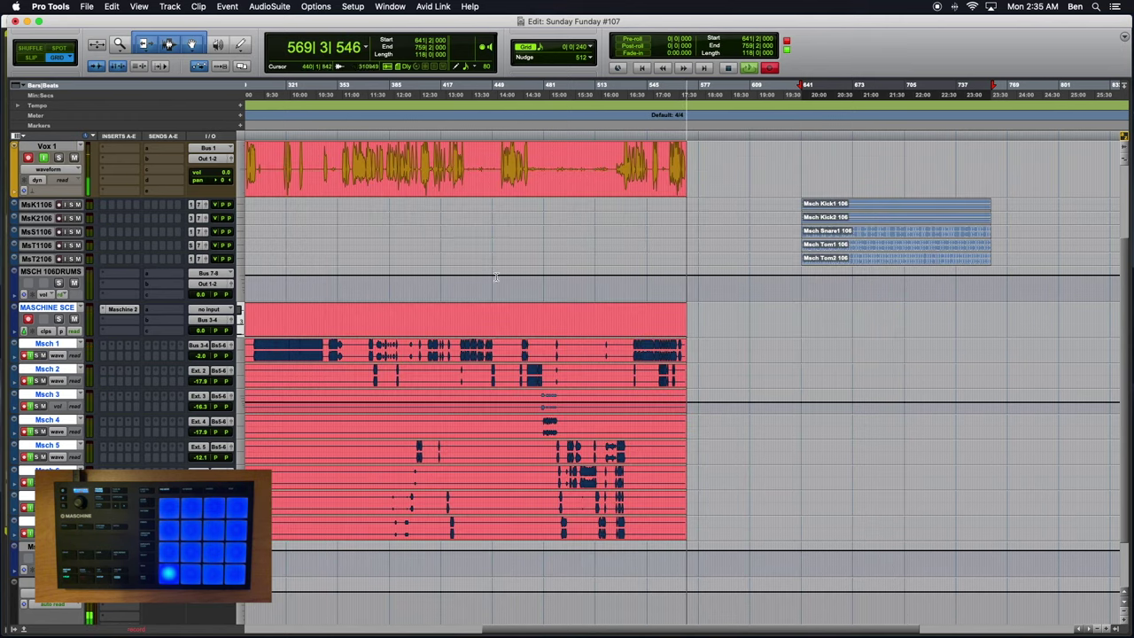
left_click(125, 311)
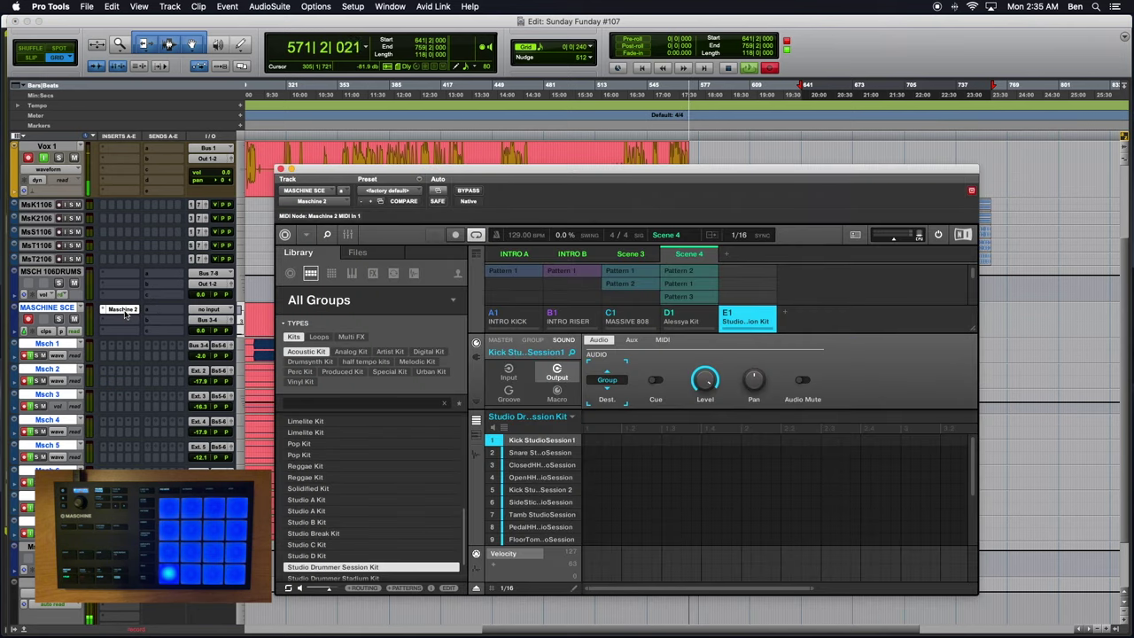
left_click(281, 168)
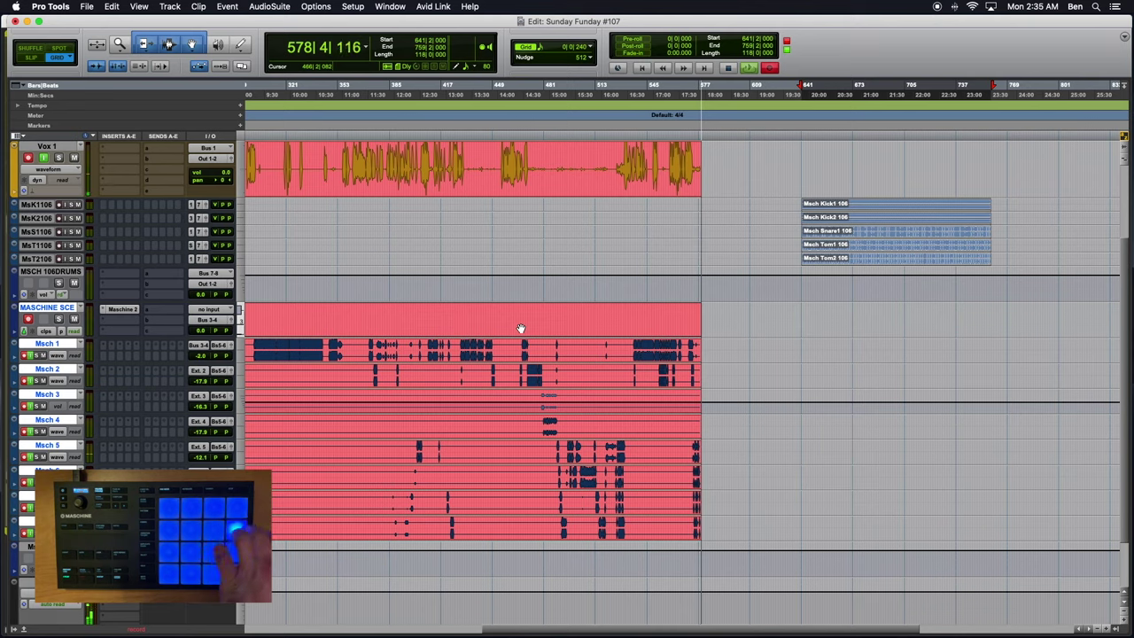
key("super+equal")
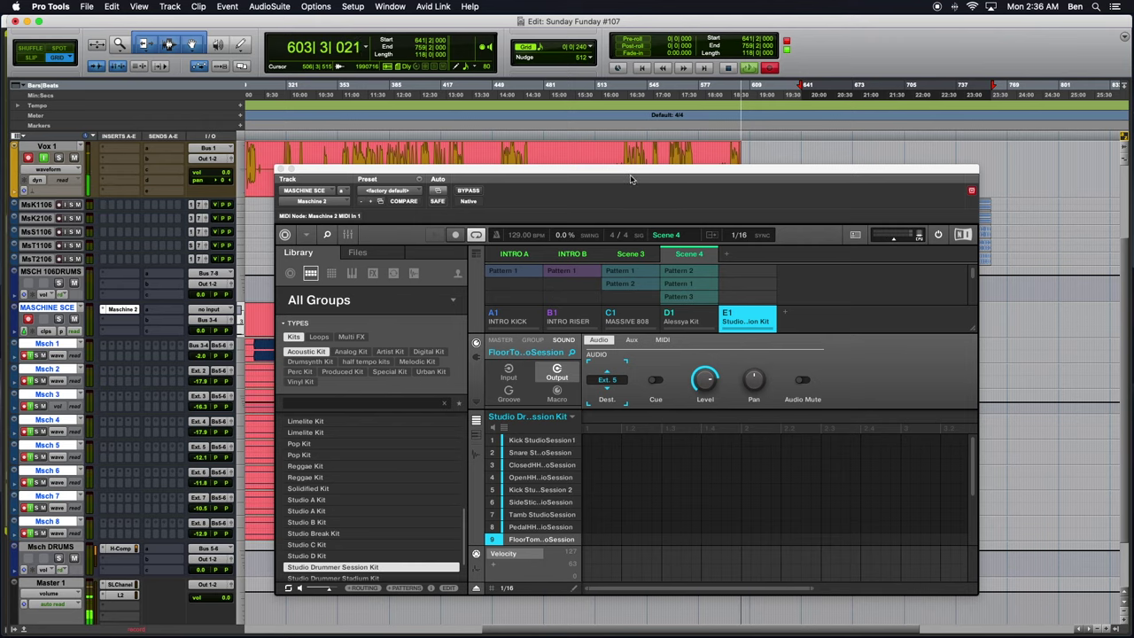
Step: Reposition the Maschine plug-in window, switch briefly to Scene 3 and reactivate Scene 4
left_click_drag(629, 179, 570, 177)
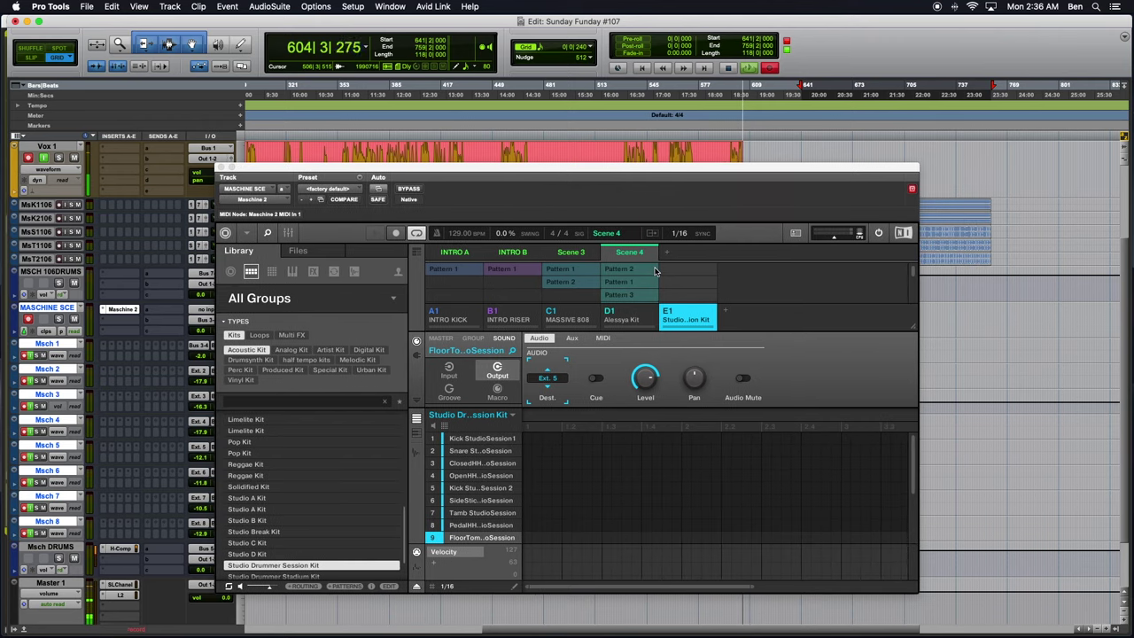
left_click(577, 253)
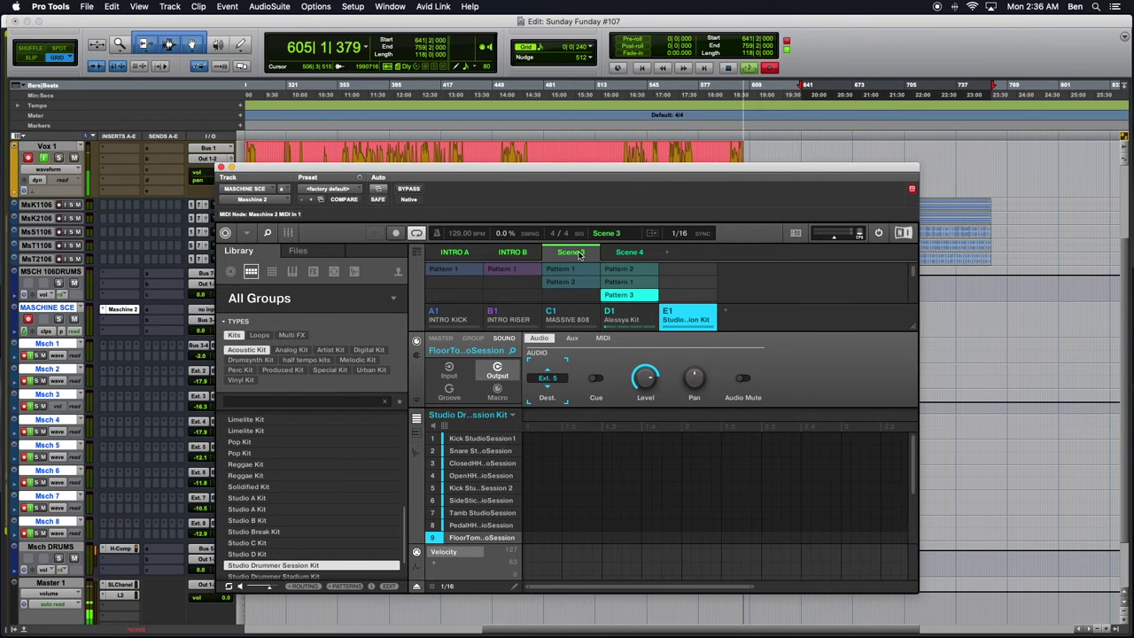
left_click(628, 253)
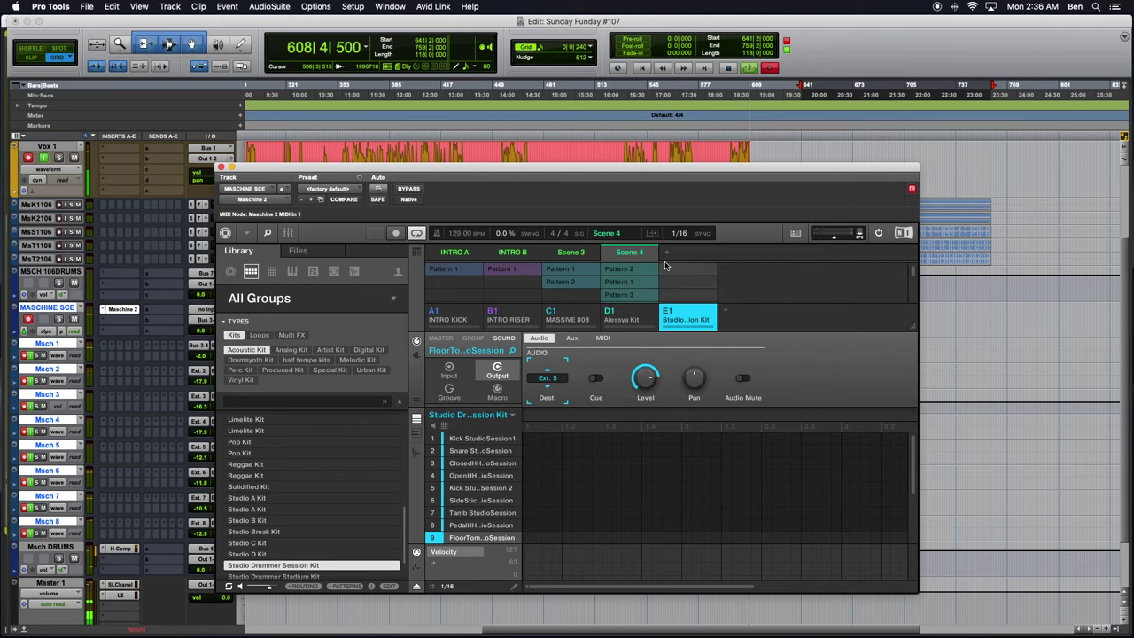
left_click(628, 253)
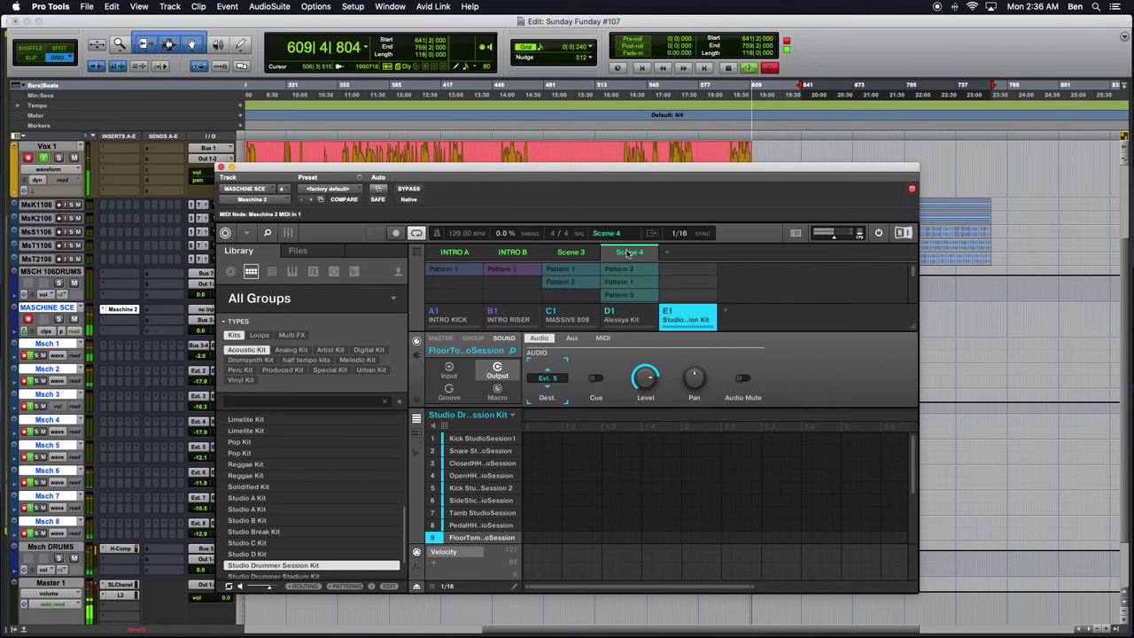
right_click(623, 298)
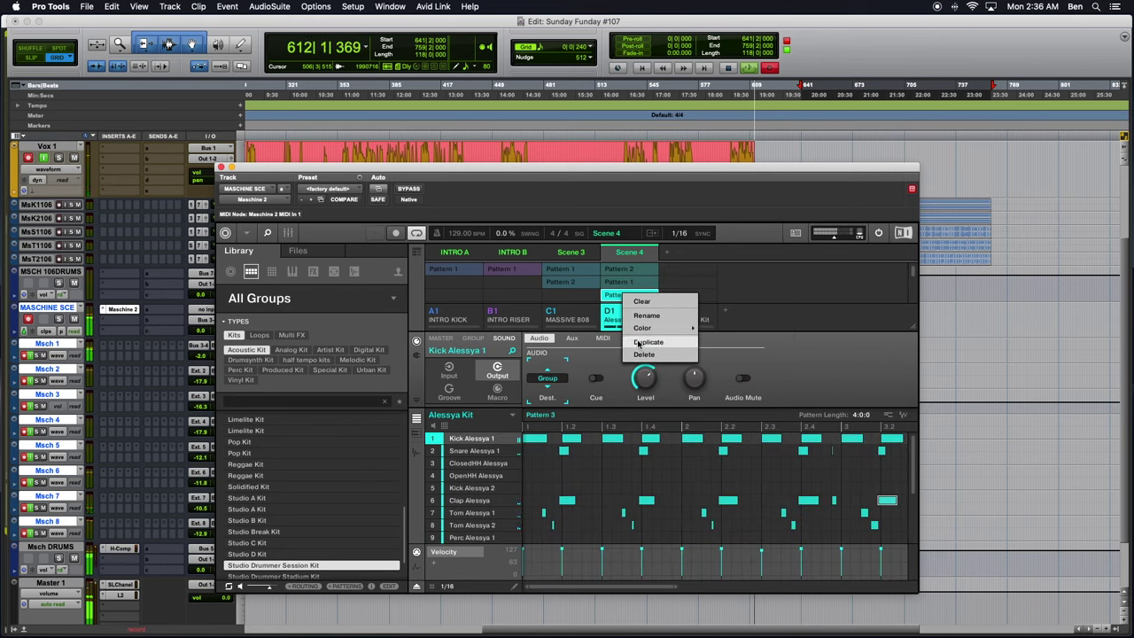
left_click(620, 296)
right_click(616, 296)
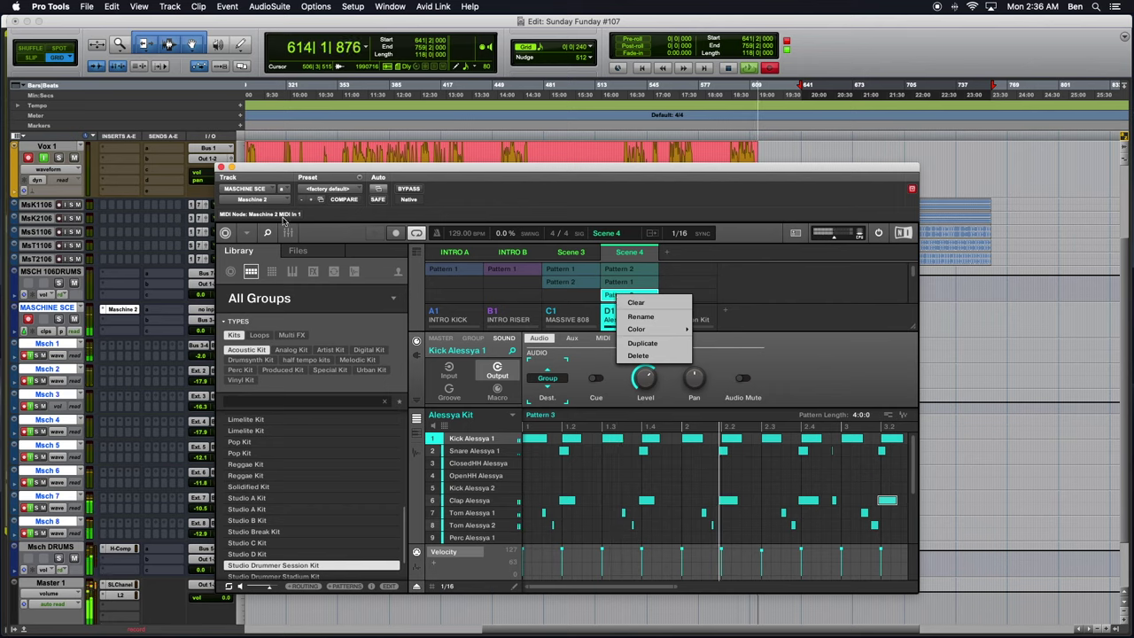
left_click(248, 235)
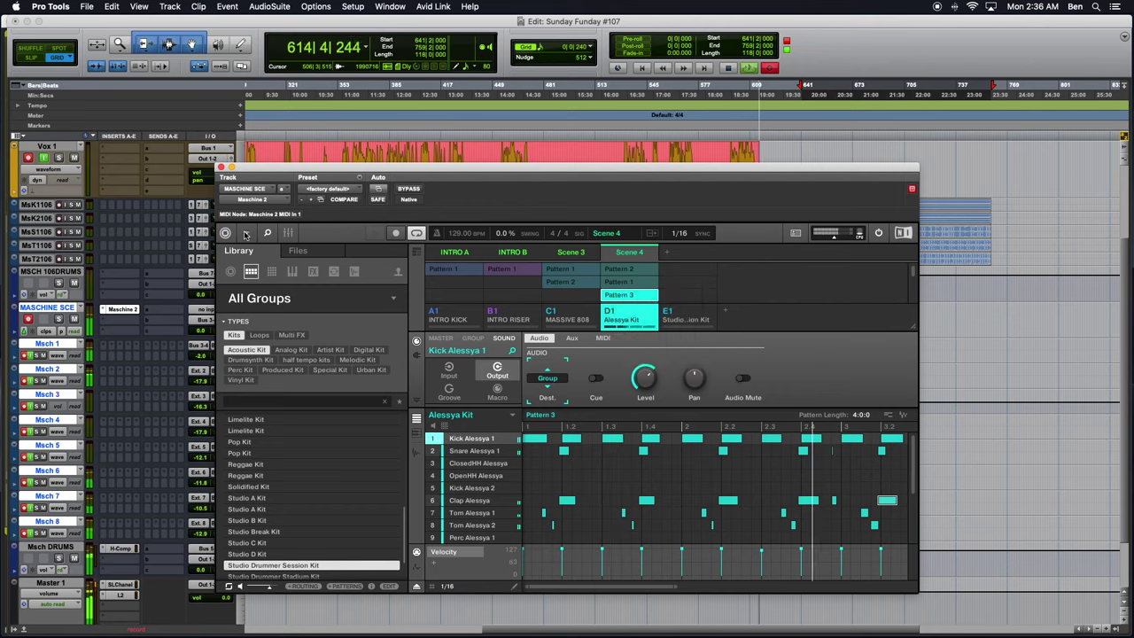
left_click(246, 234)
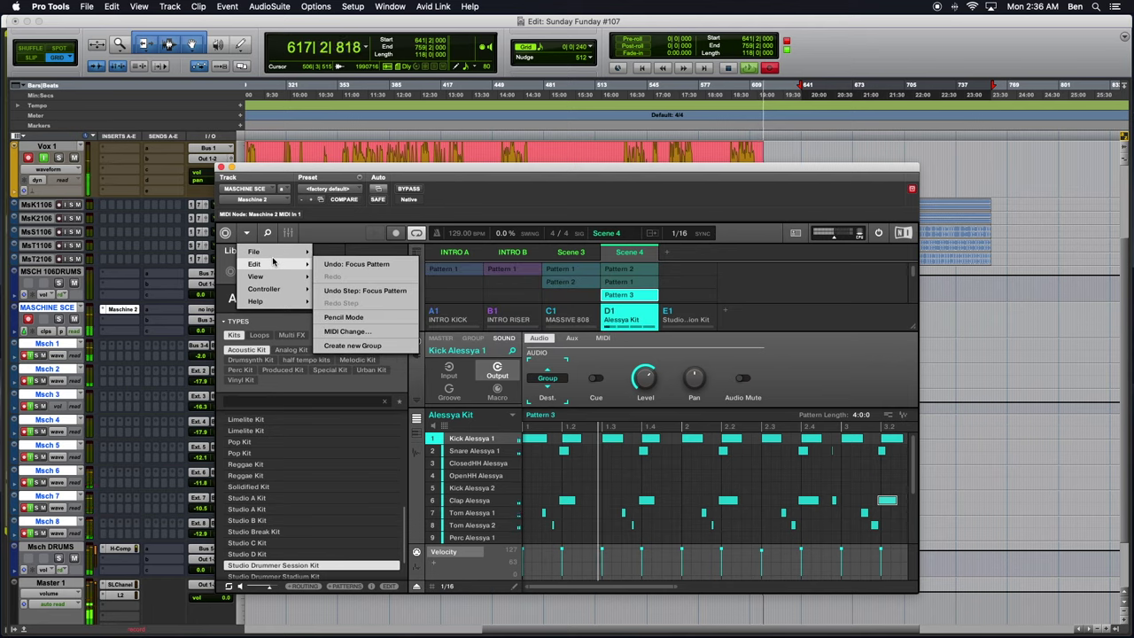
mouse_move(270, 277)
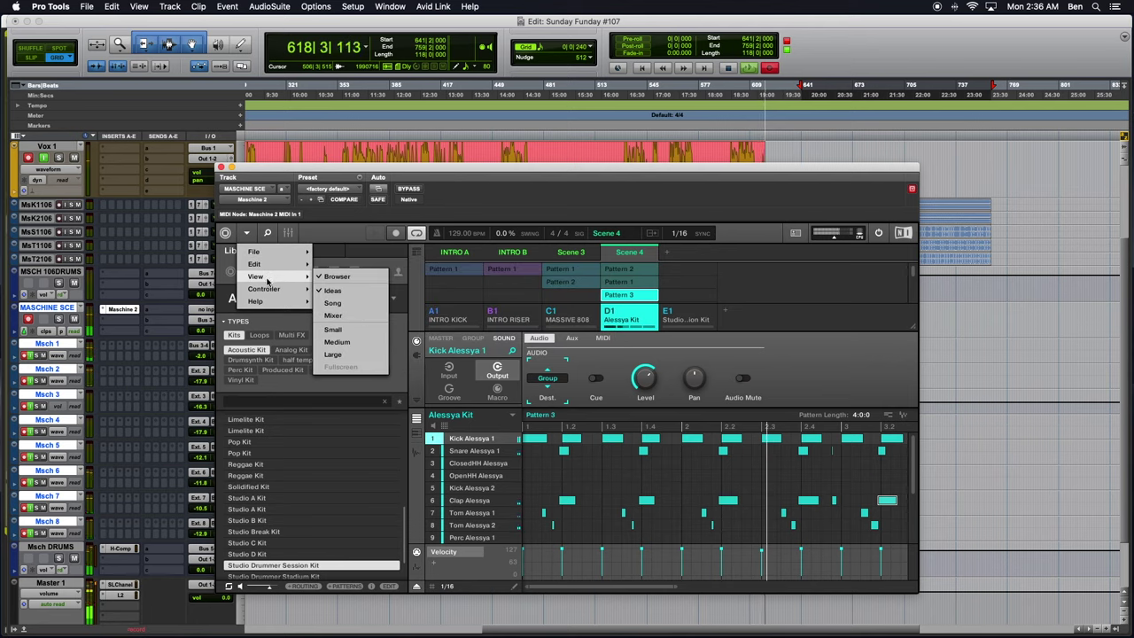
Step: Copy the Alessya Kit's Pattern 3 into the Studio Drummer Session Kit group and deactivate it for the Alessya Kit in Scene 4
left_click(640, 304)
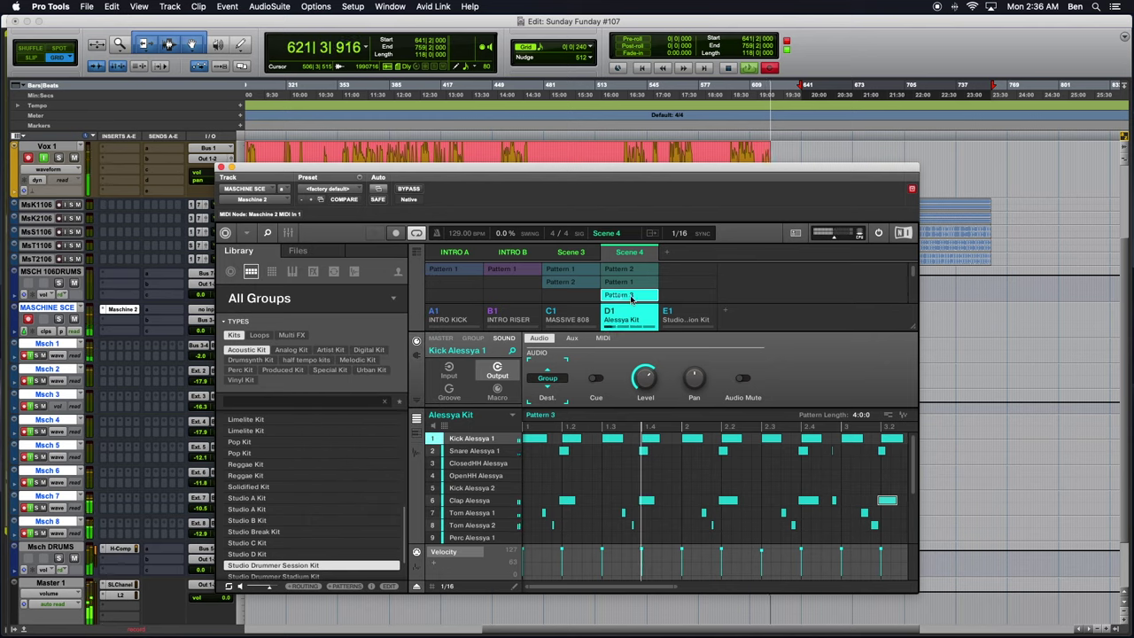
left_click_drag(616, 299, 675, 279)
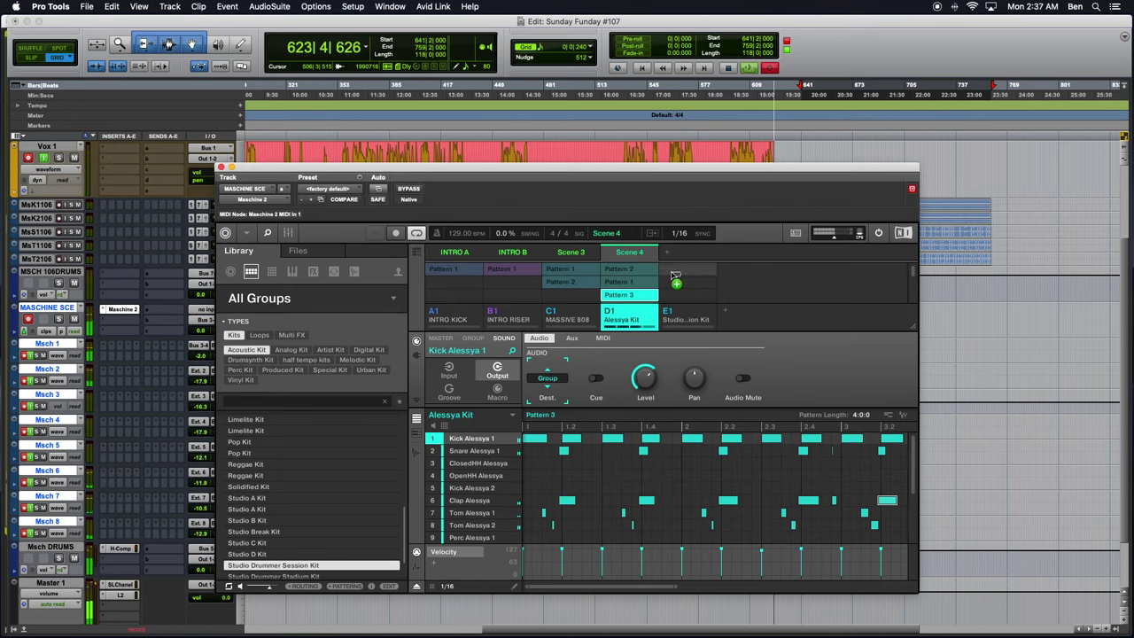
left_click_drag(675, 278, 672, 276)
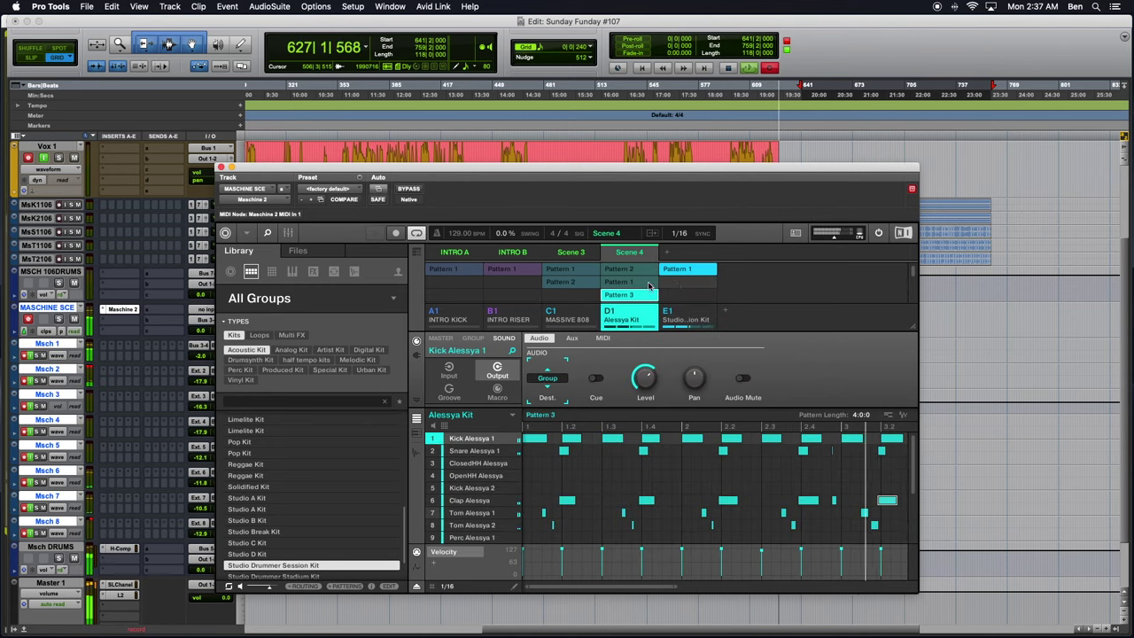
left_click(626, 307)
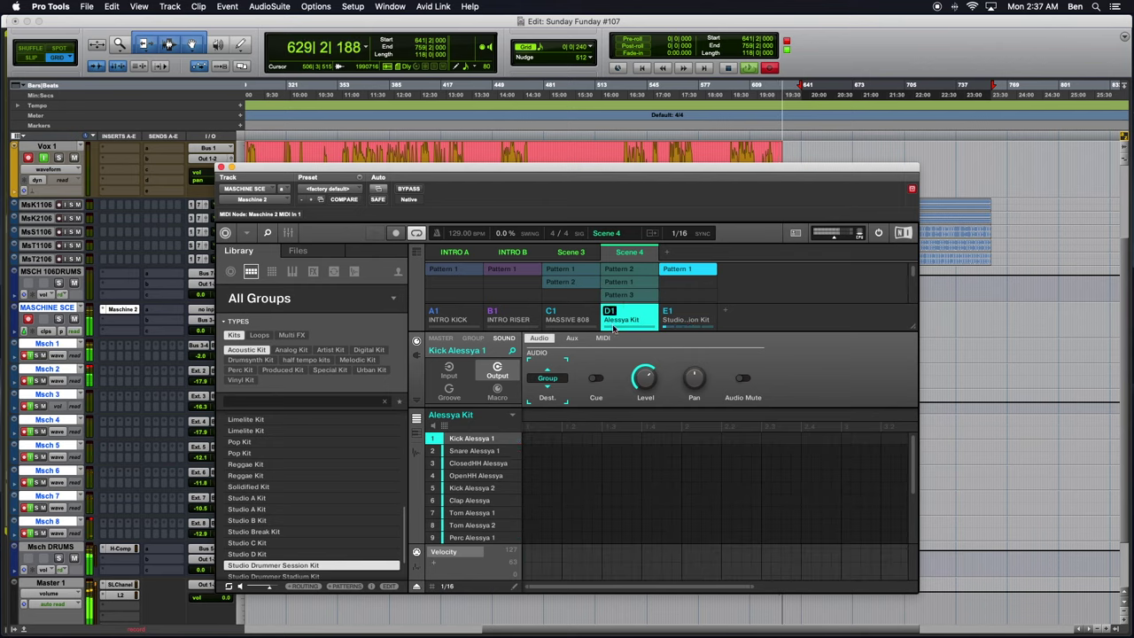
Step: In the Studio Drummer Session Kit's Pattern 1, delete the first kick sound's notes at 1.2, 1.4, 2.2 and 2.4
left_click(694, 314)
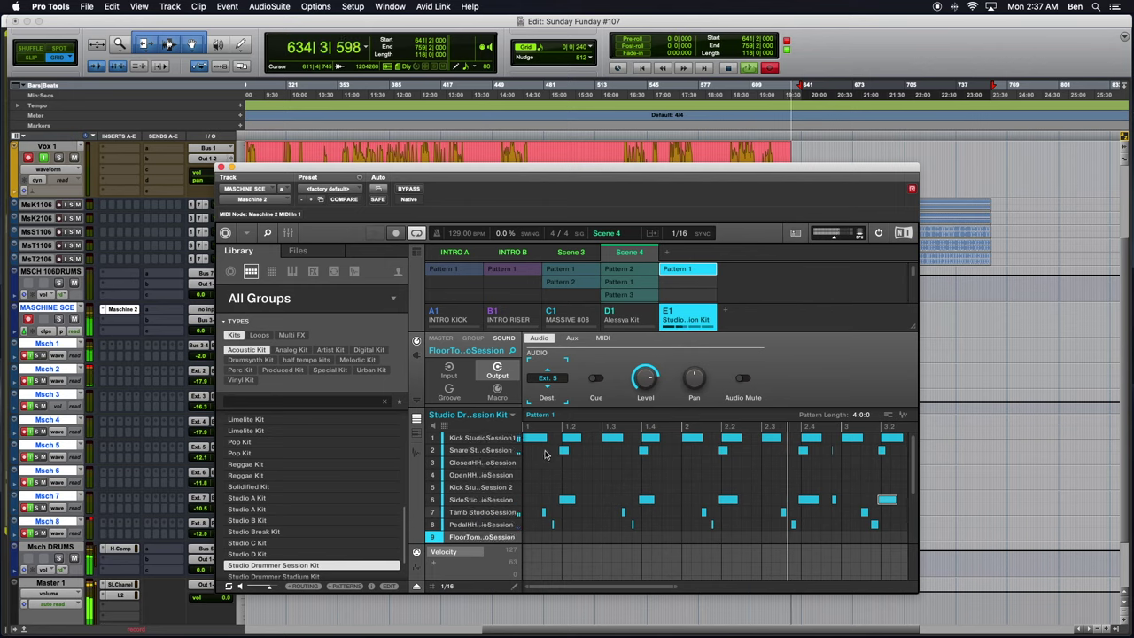
left_click(564, 451)
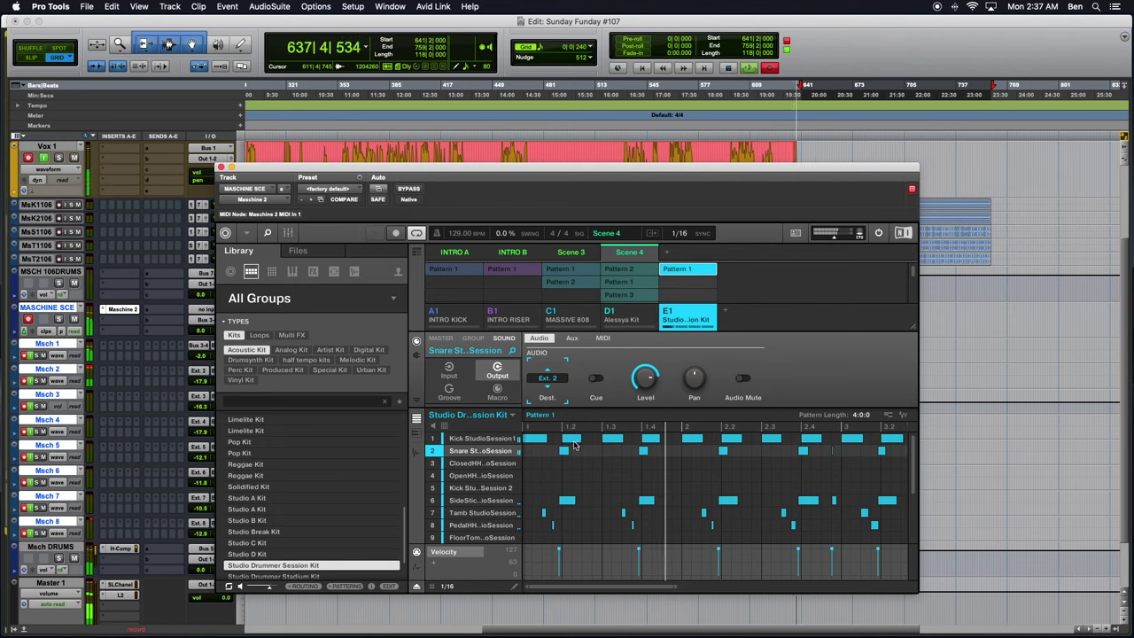
left_click(573, 441)
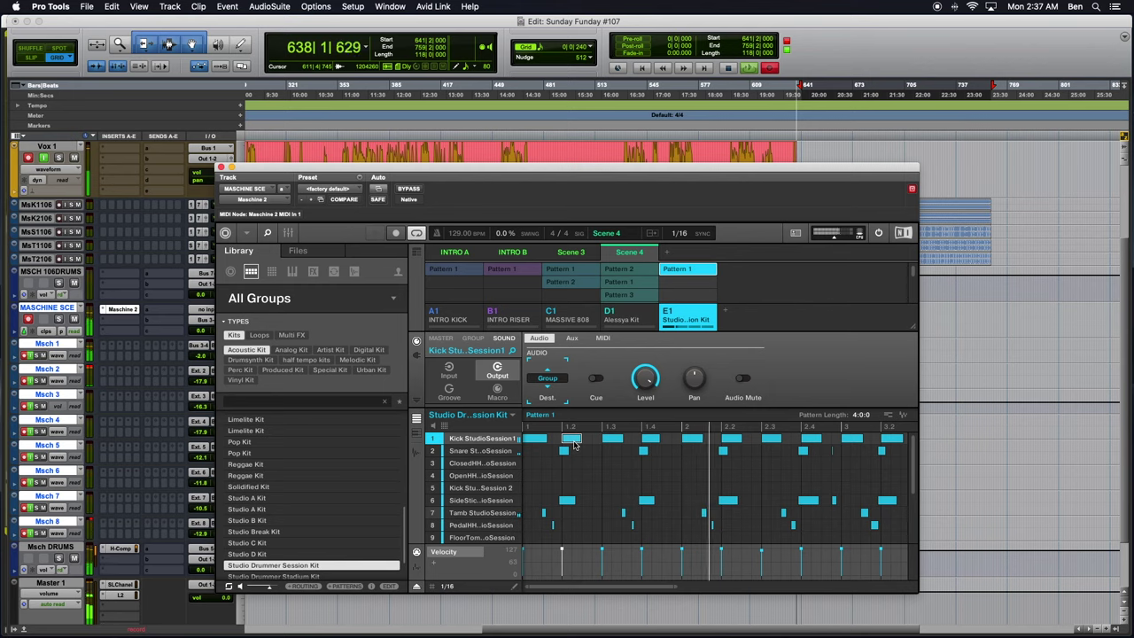
left_click(651, 439)
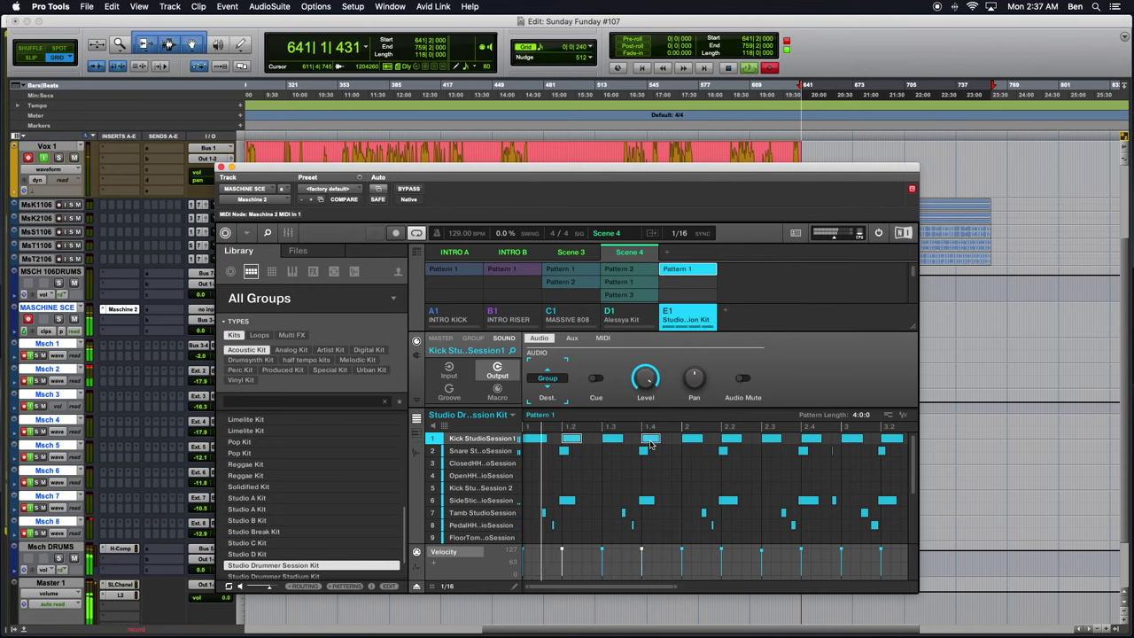
left_click(732, 440, "shift")
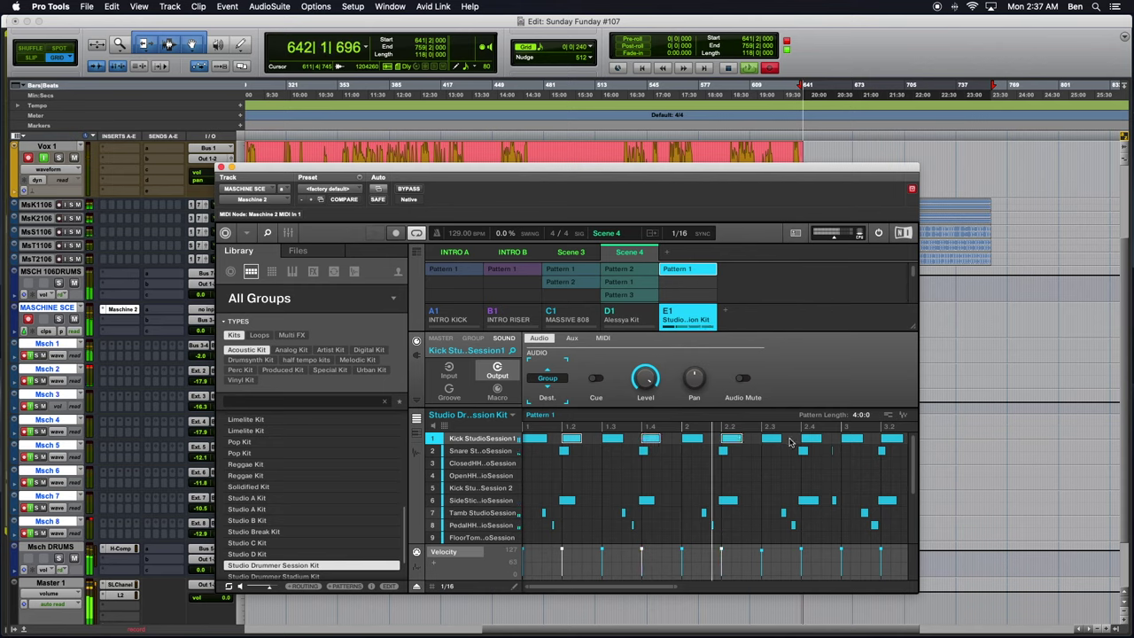
left_click(816, 441, "shift")
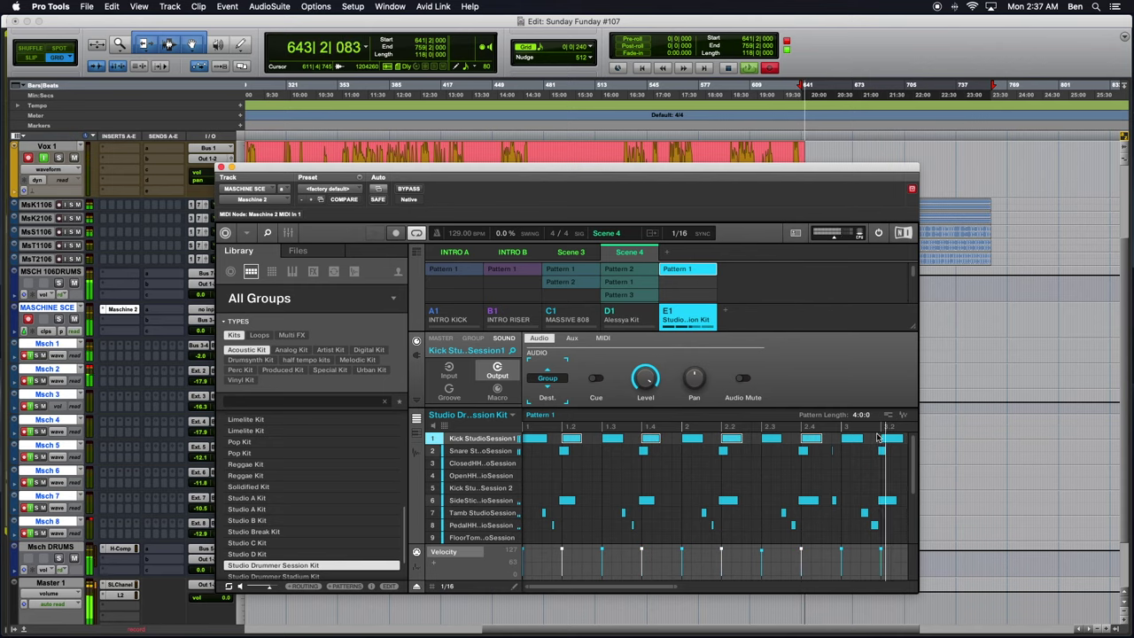
key("Delete")
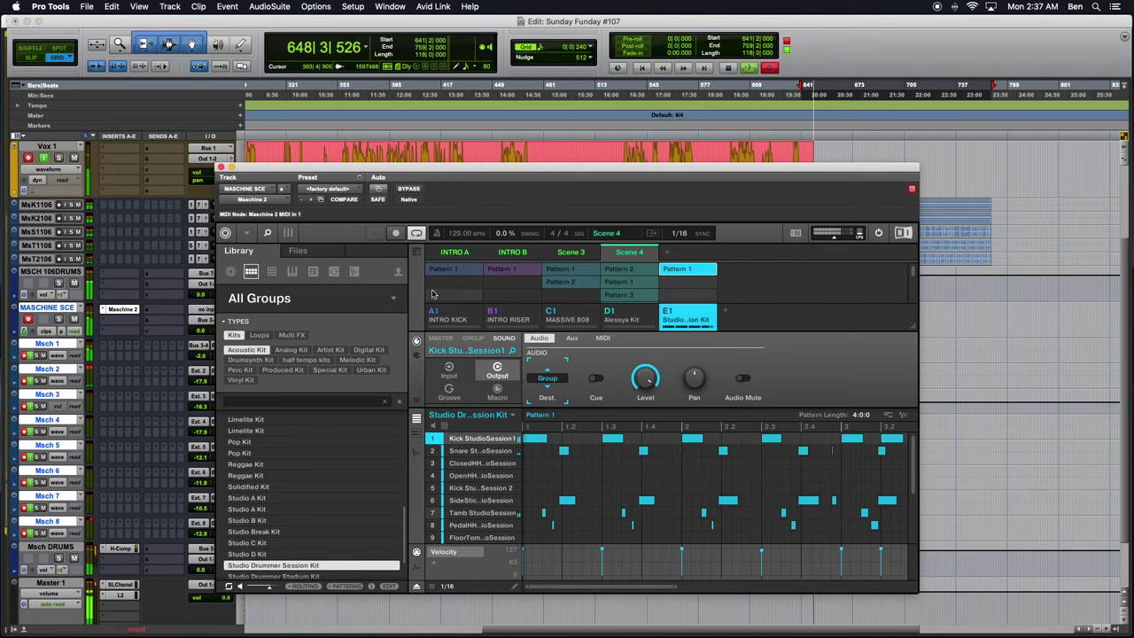
Step: Close the Maschine plug-in and move the Msch 106 kick, snare and tom clips to start at 672|4|000
left_click(221, 167)
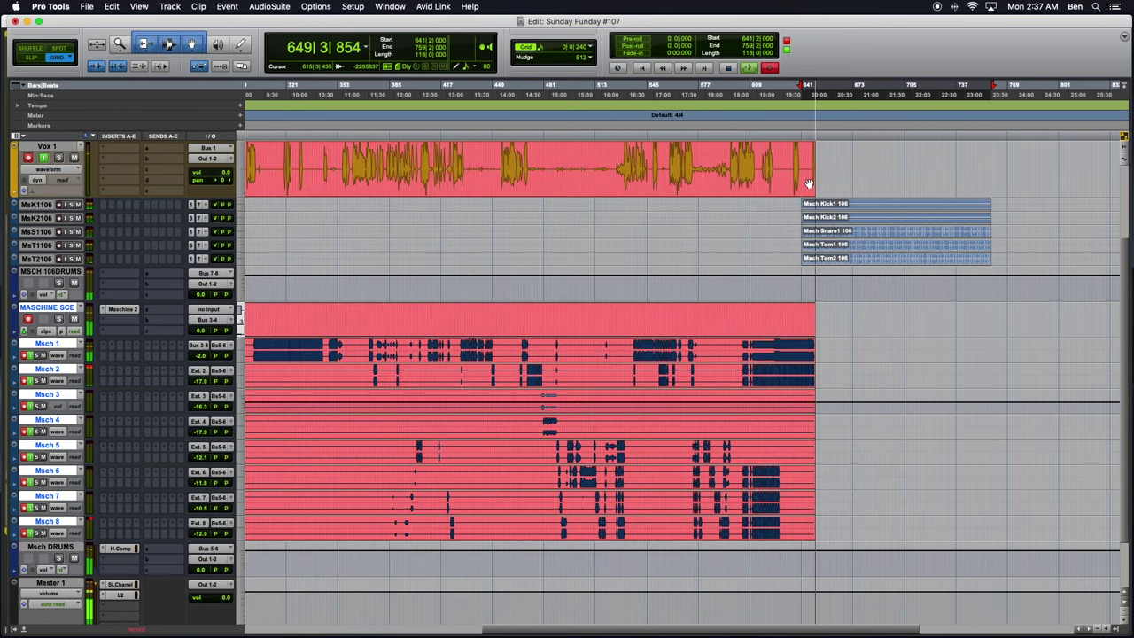
key("t")
key("t")
key("t")
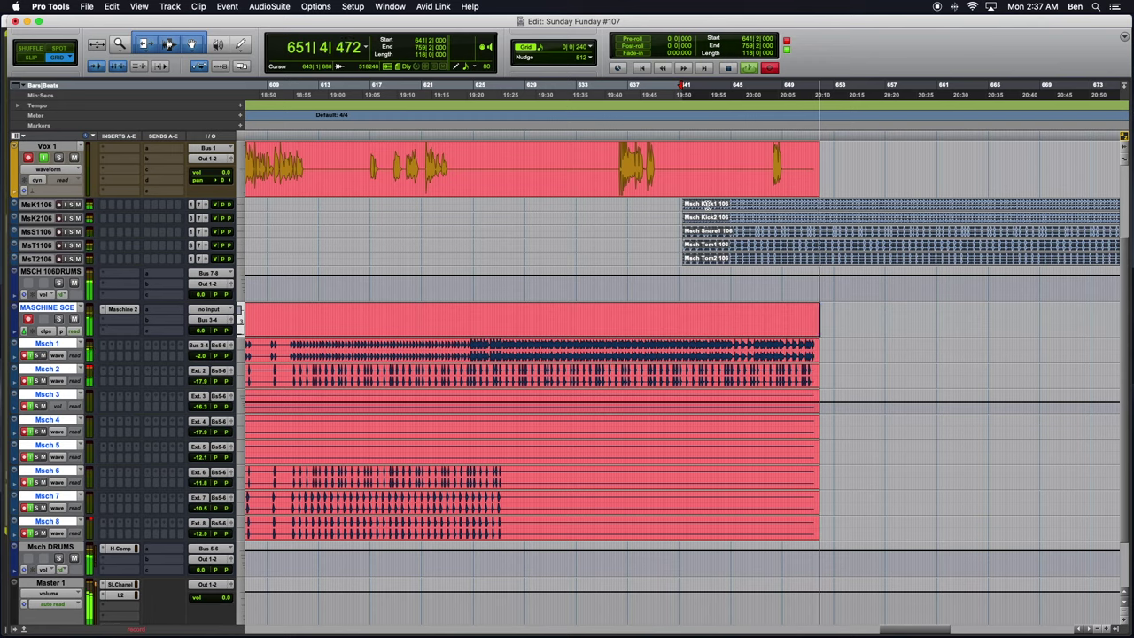
left_click_drag(714, 201, 1119, 190)
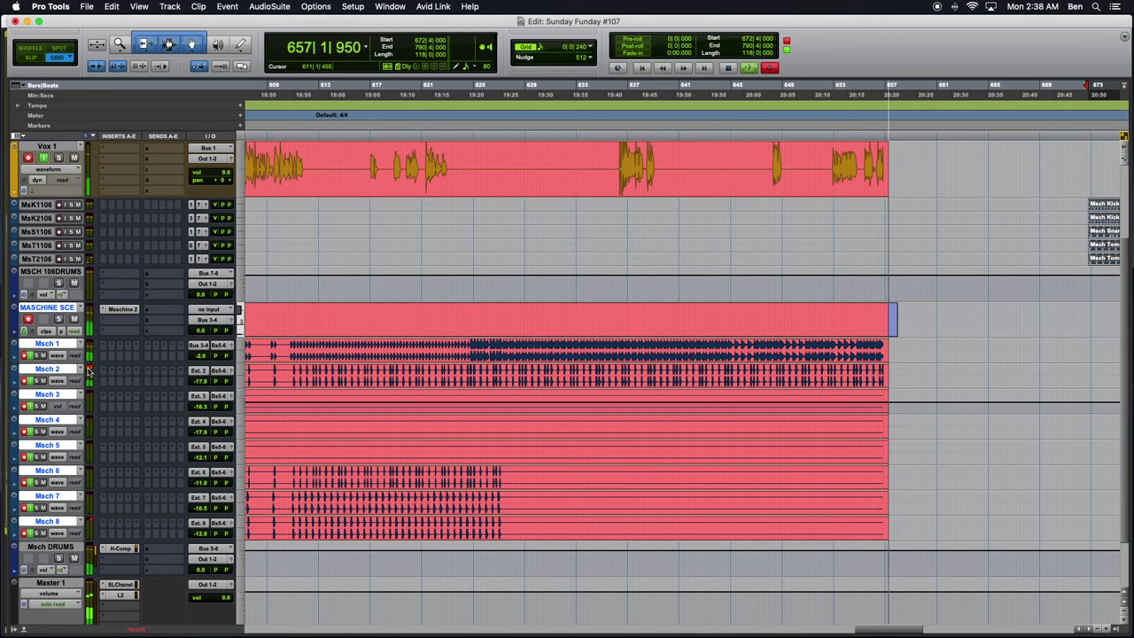
Step: Reopen the Maschine 2 plug-in and delete the SideStick notes in the earlier part of Pattern 1
left_click(123, 310)
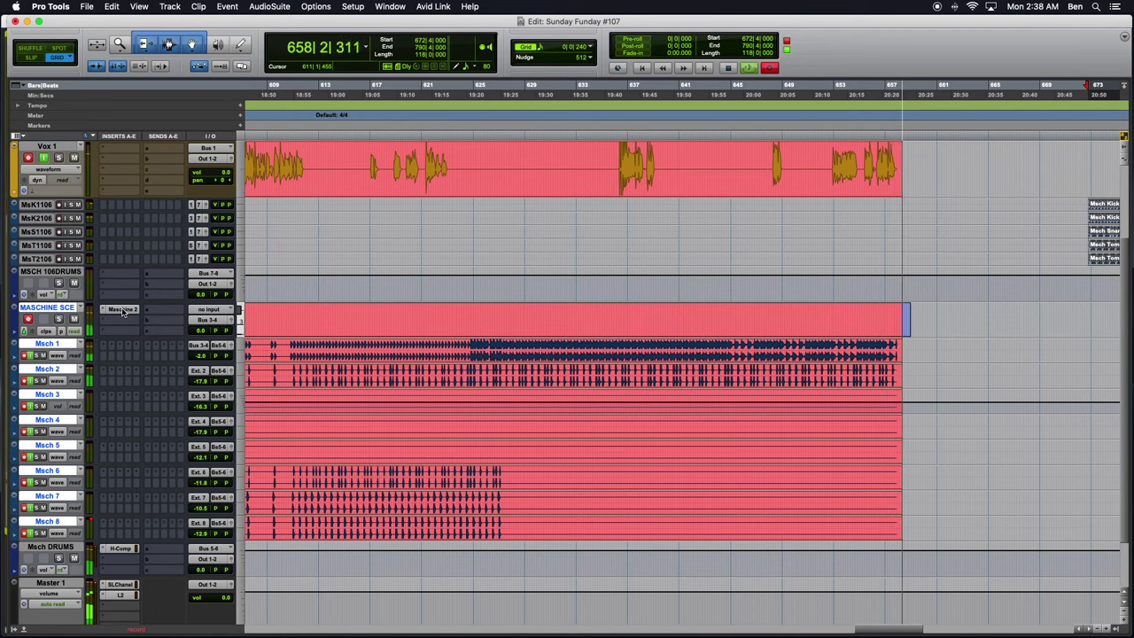
left_click(121, 310)
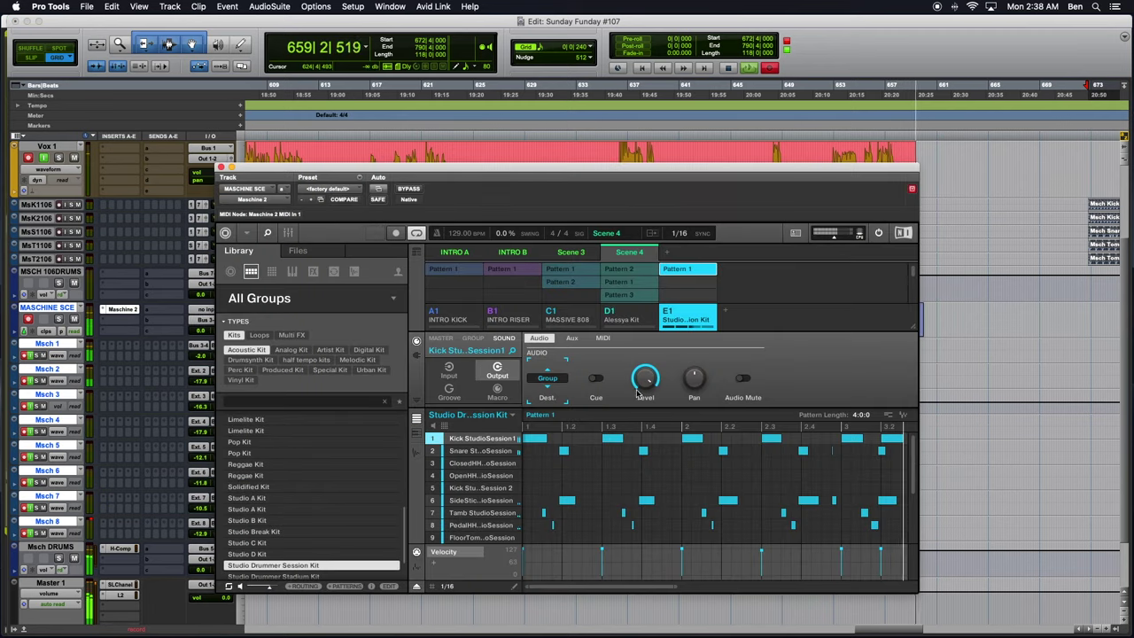
scroll(550, 492, "down", 2)
scroll(550, 492, "down", 3)
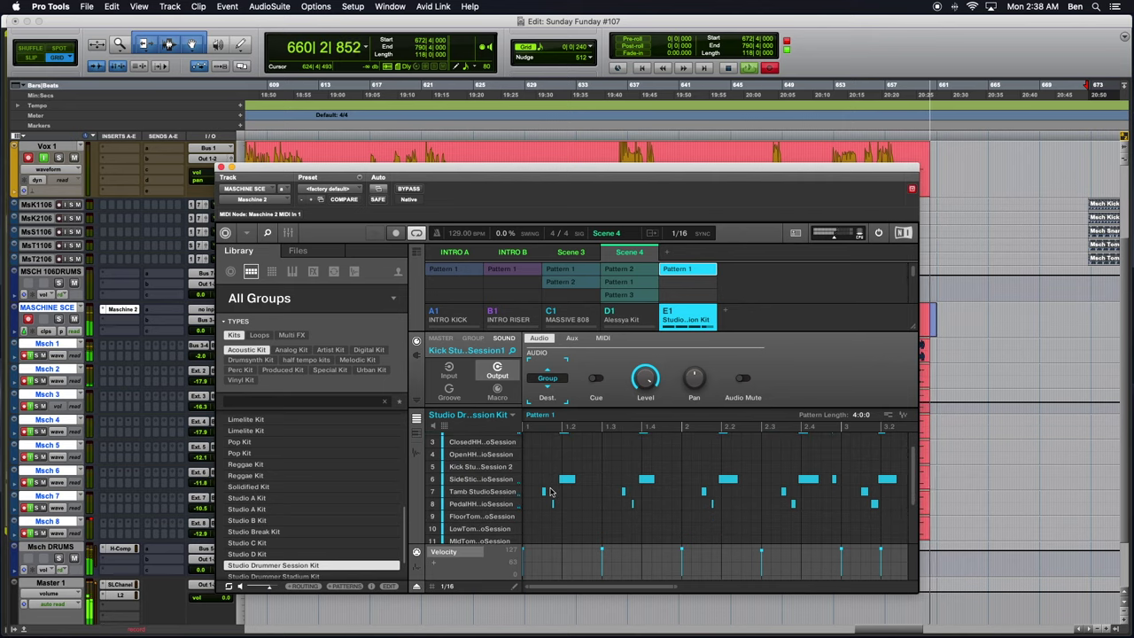
scroll(548, 500, "up", 1)
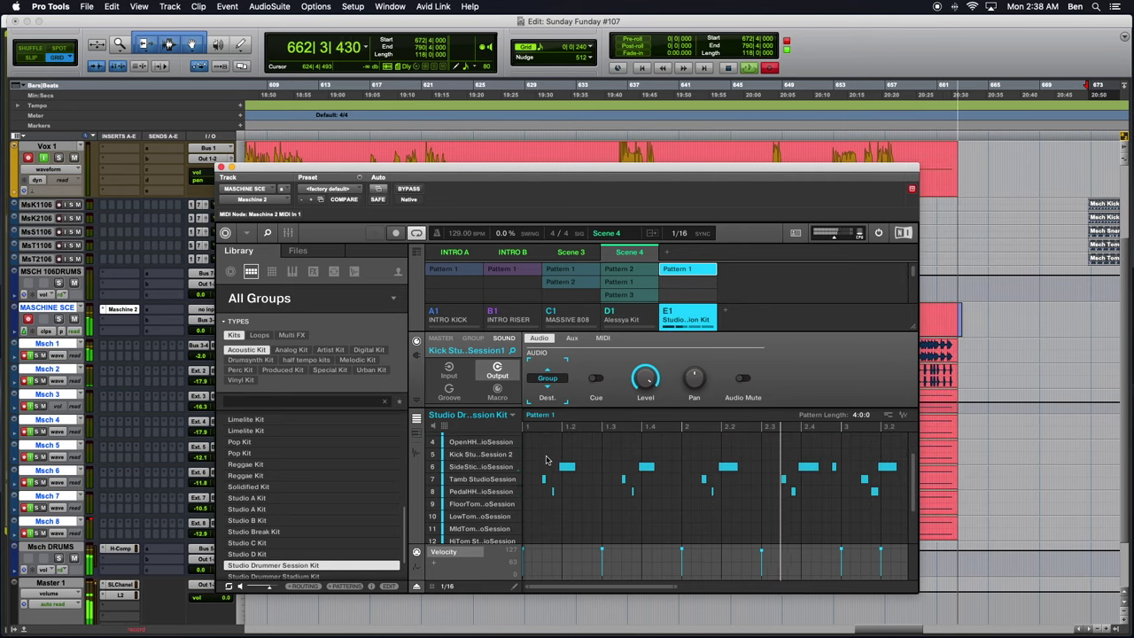
scroll(556, 464, "up", 1)
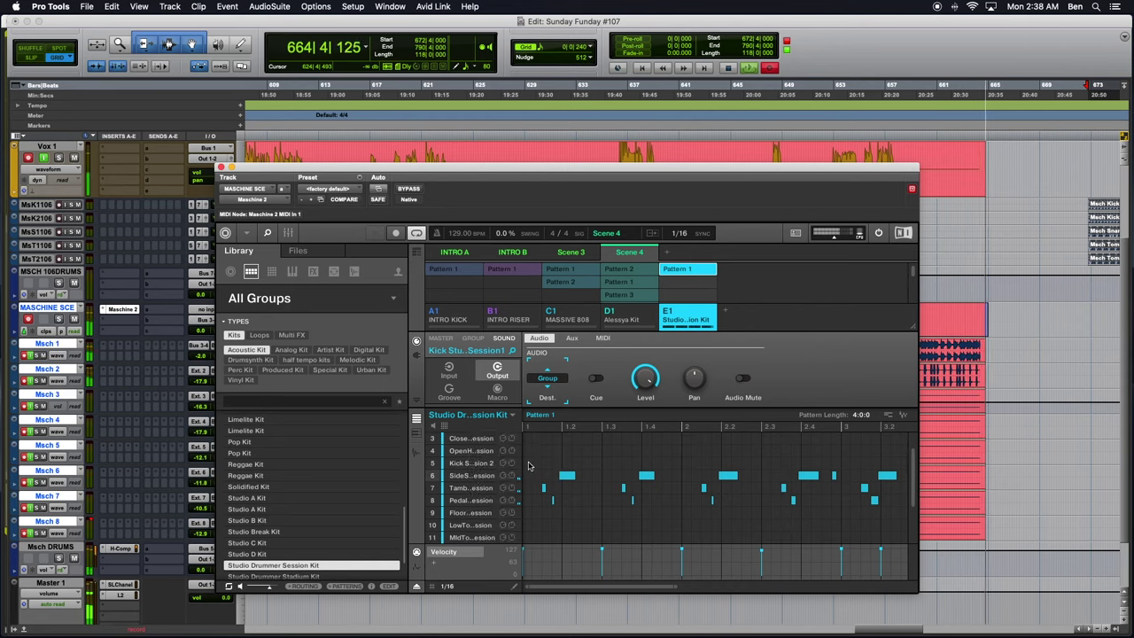
left_click(474, 478)
left_click_drag(549, 461, 917, 482)
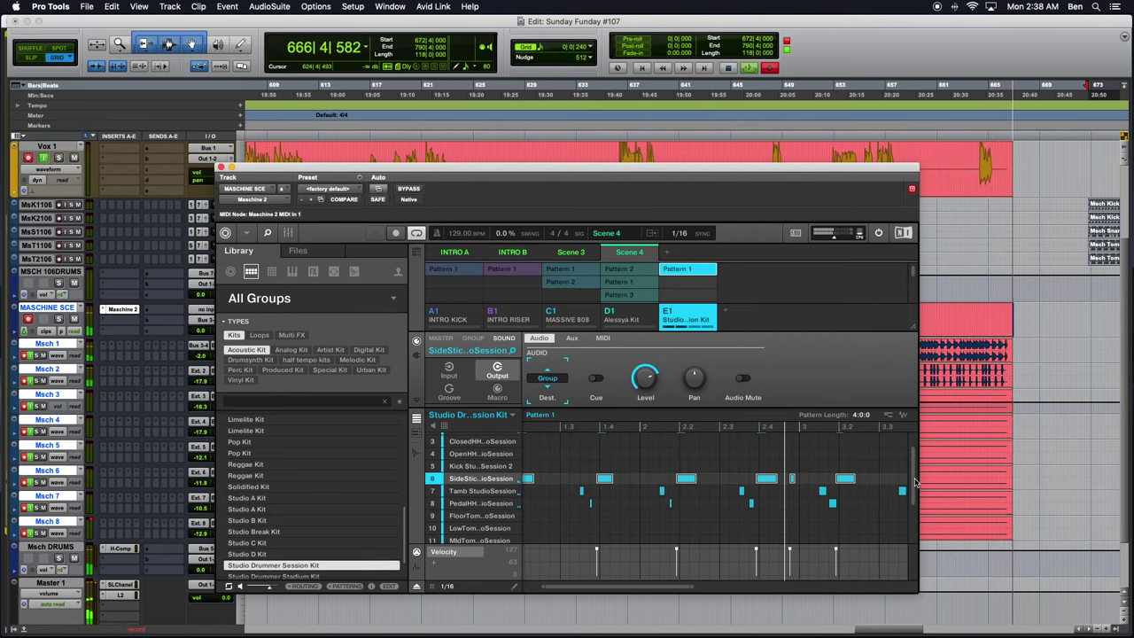
key("Delete")
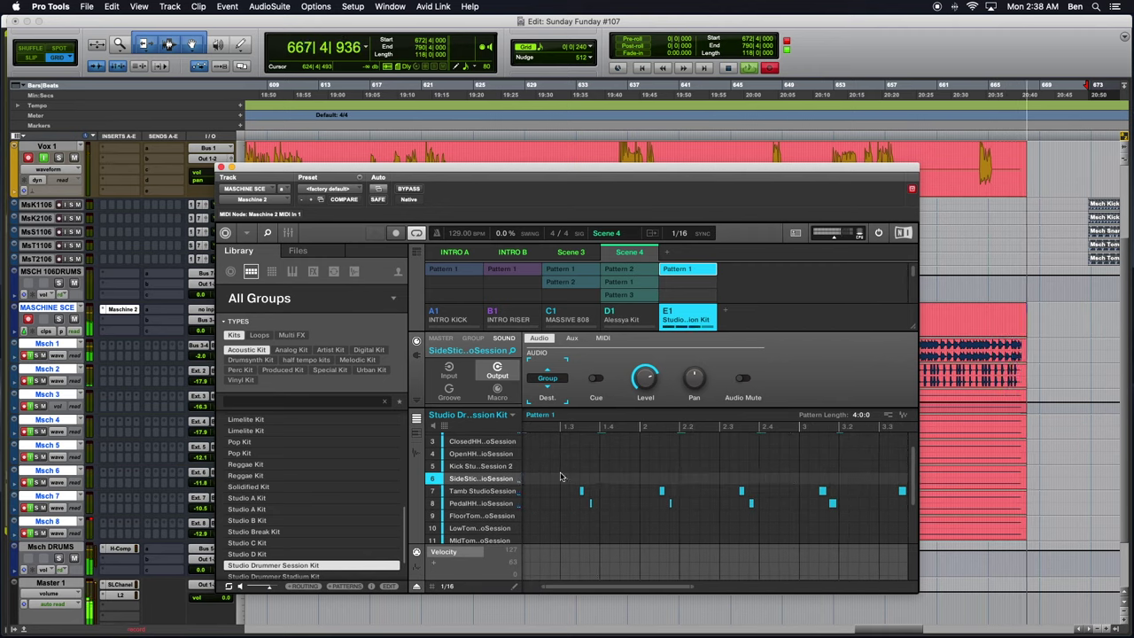
Step: Select the tambourine and pedal hi-hat notes in Pattern 1 and show the pattern's full four-bar length
left_click_drag(571, 486, 851, 530)
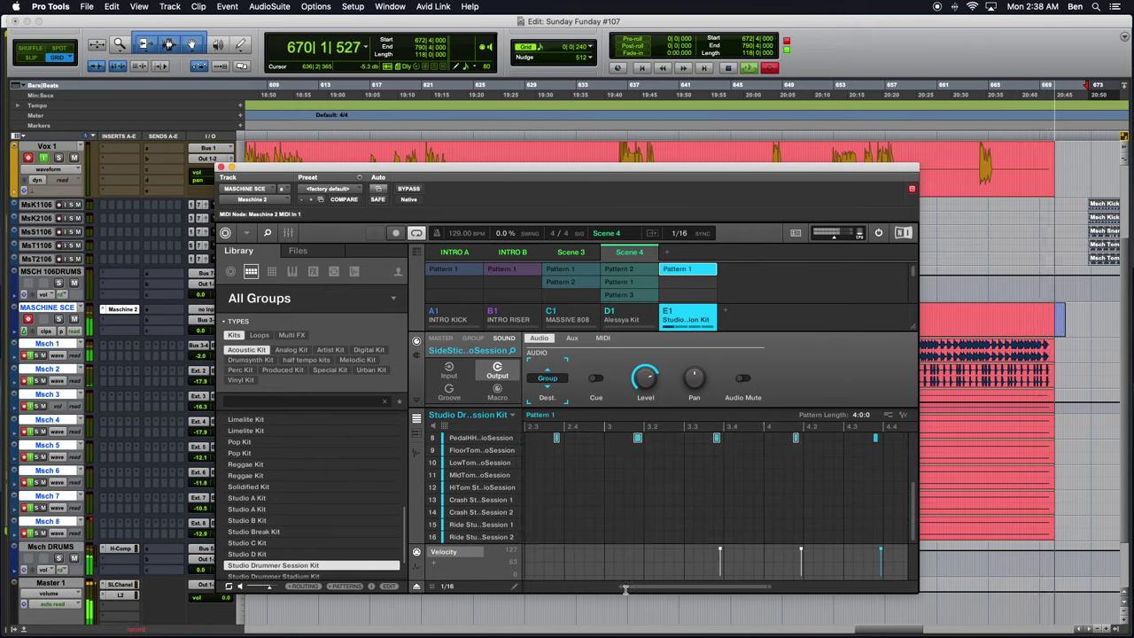
left_click_drag(623, 588, 444, 601)
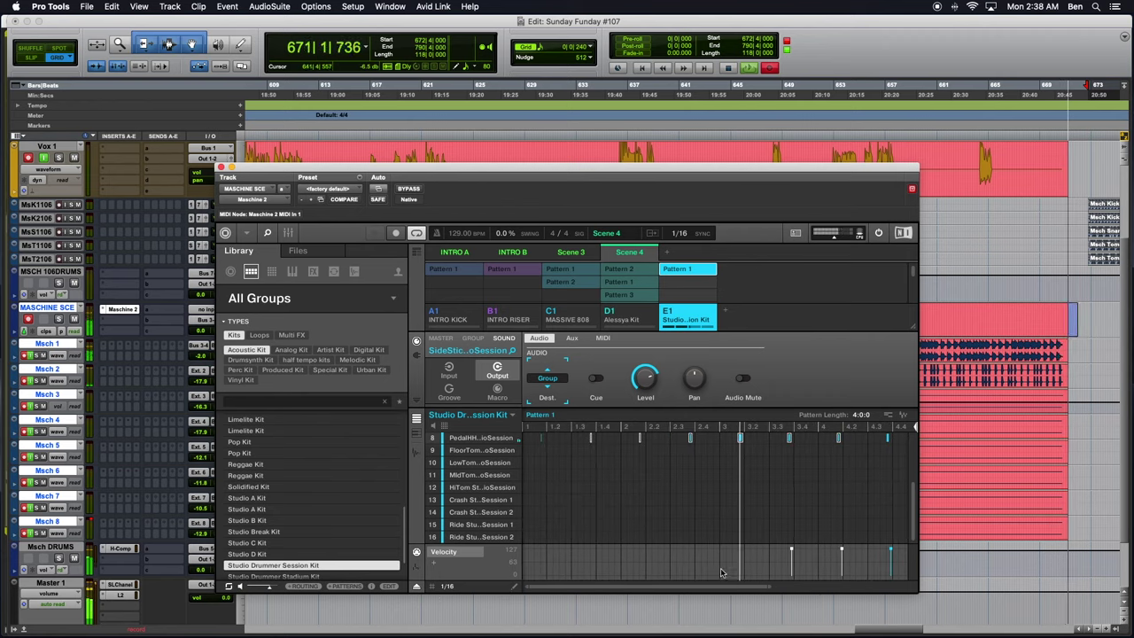
scroll(691, 496, "up", 3)
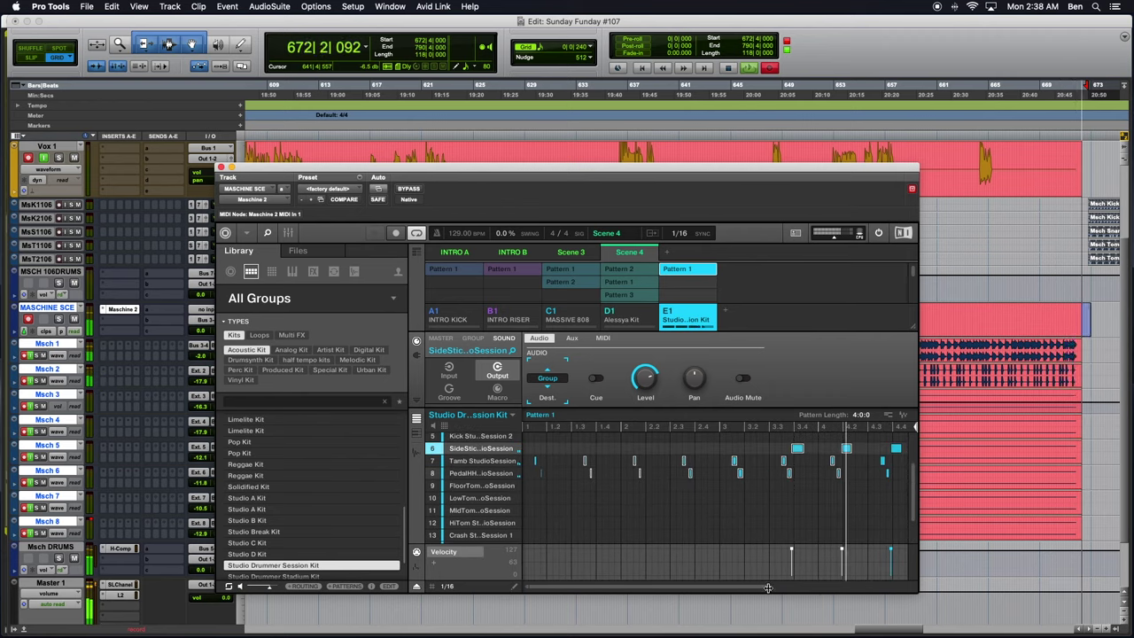
left_click_drag(768, 586, 912, 589)
scroll(690, 545, "up", 2)
scroll(690, 544, "up", 2)
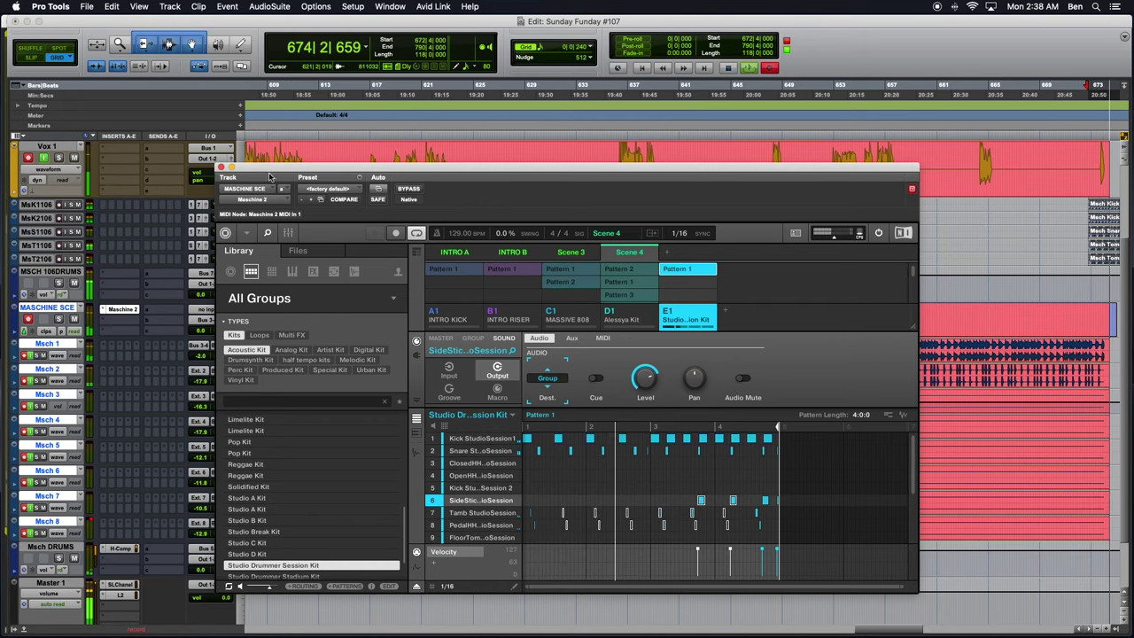
Step: Close the Maschine plug-in and move the Msch 106 kick, snare and tom clips to start at 736|3|480
left_click(222, 166)
scroll(646, 291, "right", 3)
scroll(646, 290, "right", 12)
scroll(646, 290, "up", 2)
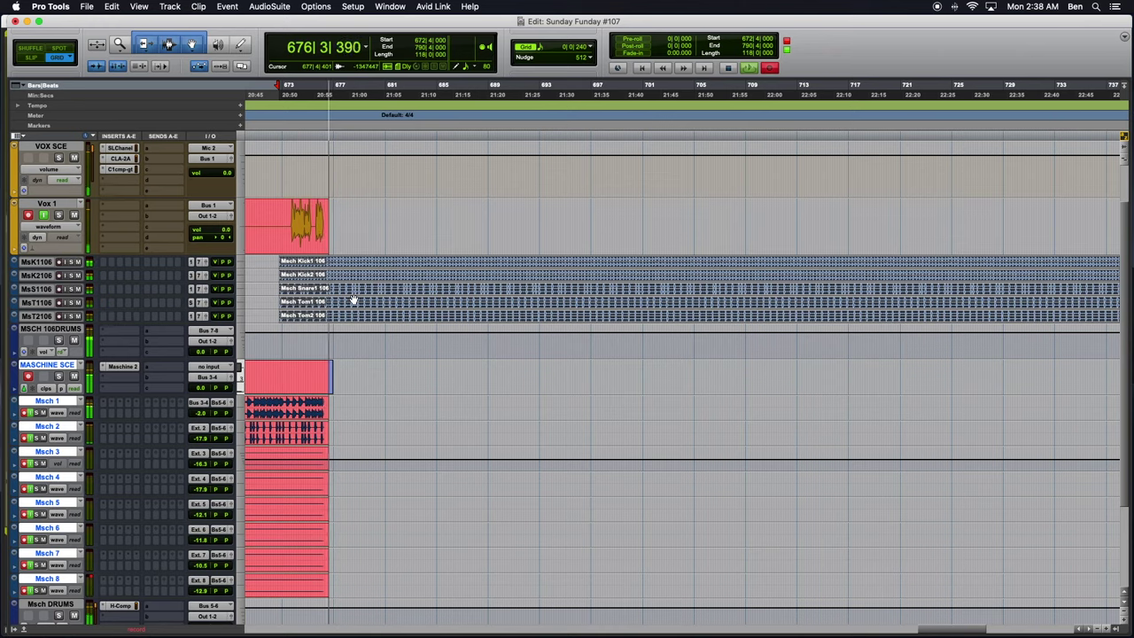
key("r")
key("r")
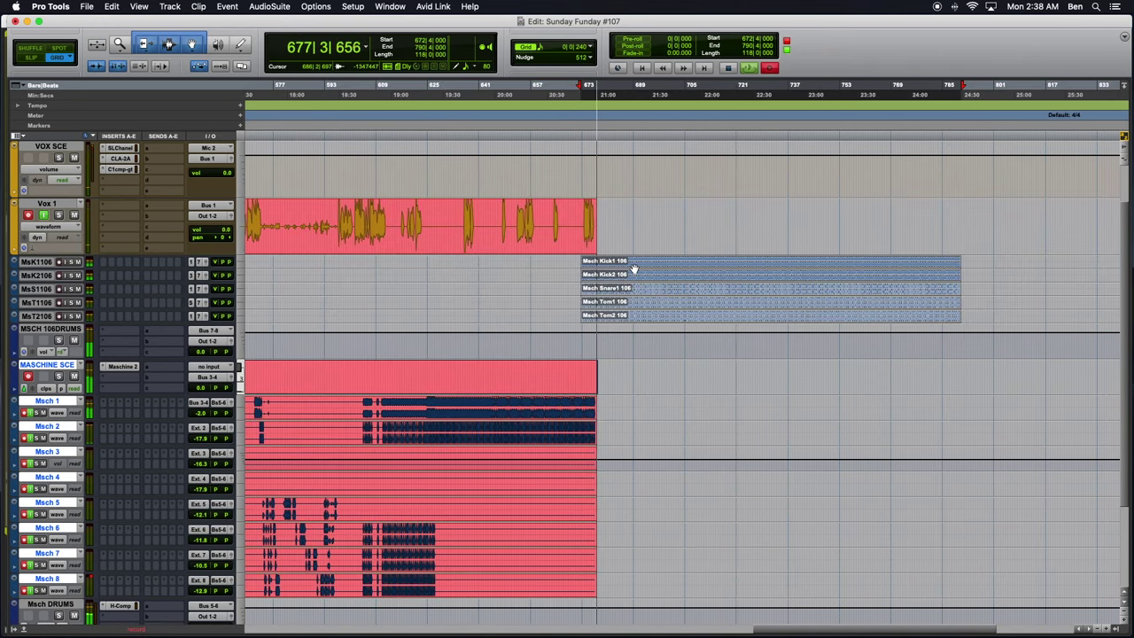
key("r")
left_click_drag(648, 268, 751, 266)
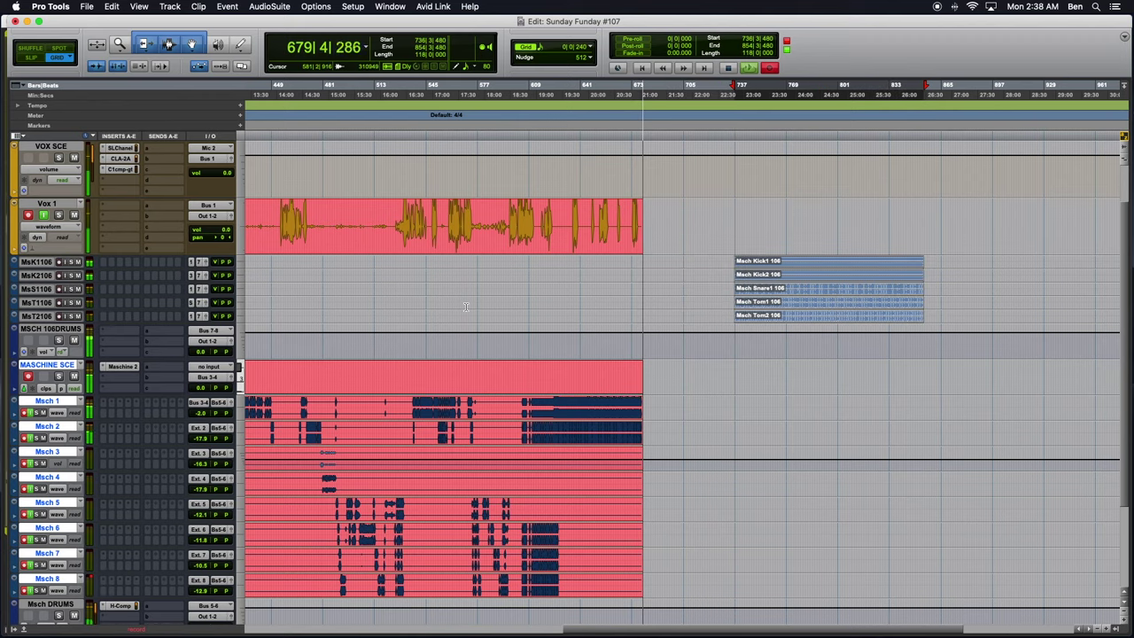
Step: Reopen the Maschine 2 plug-in and delete the remaining SideStick notes at the end of Pattern 1
left_click(124, 367)
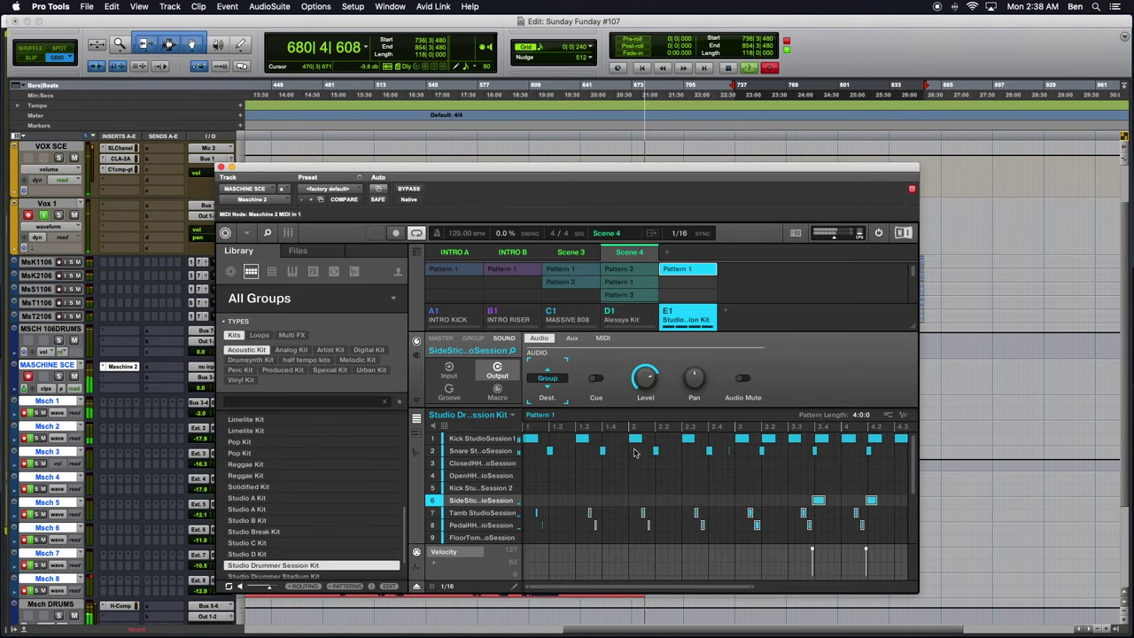
scroll(623, 490, "down", 3)
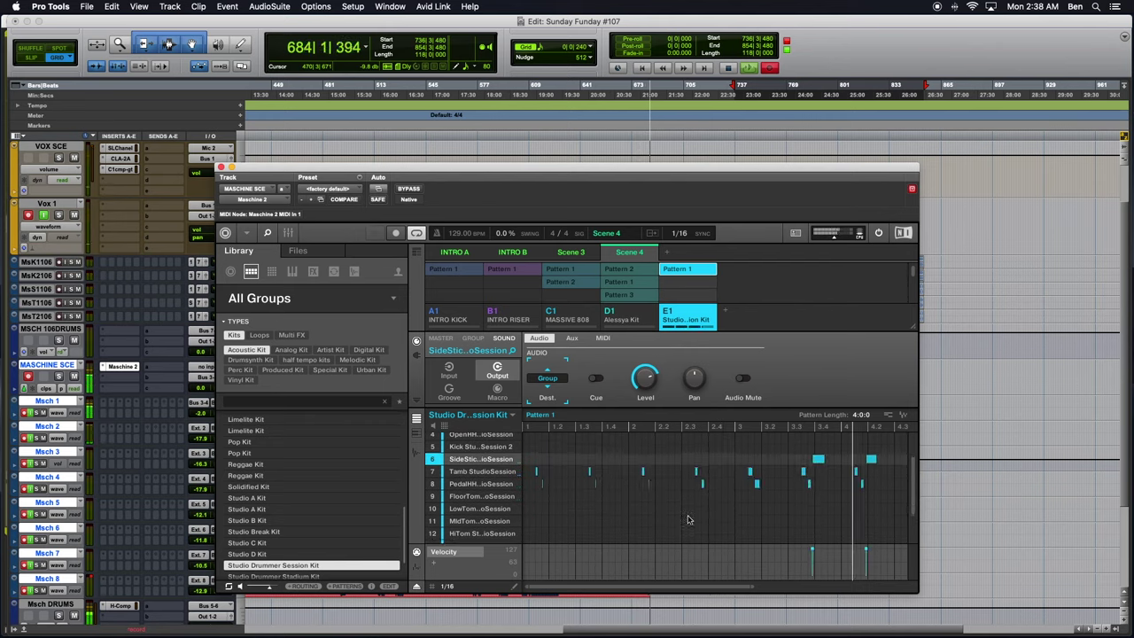
left_click_drag(751, 586, 833, 586)
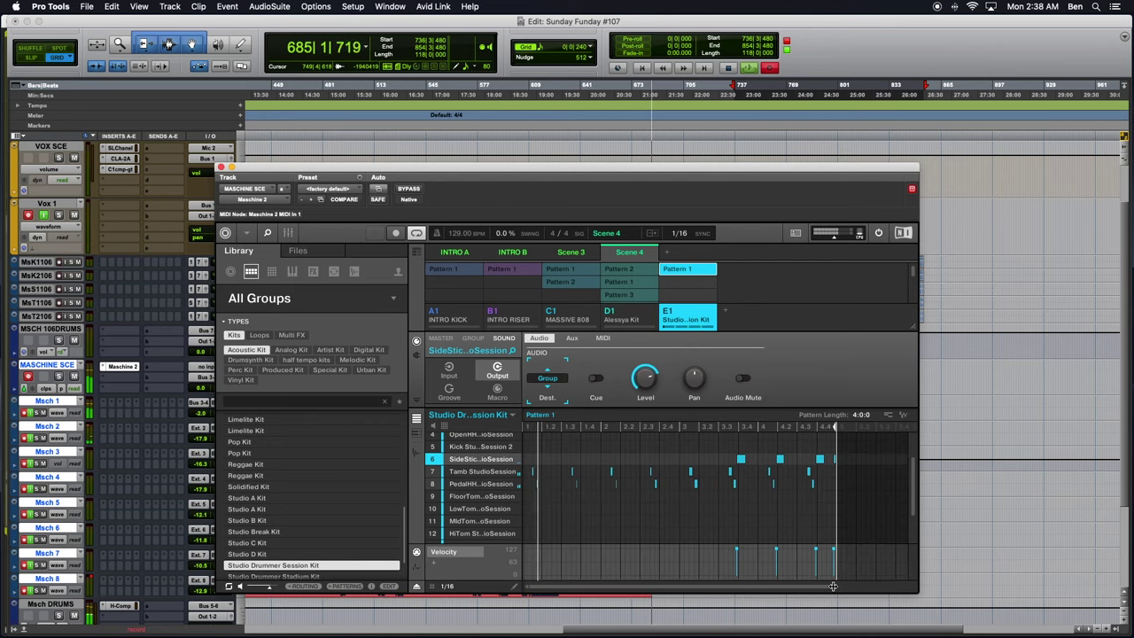
left_click_drag(722, 449, 845, 463)
key("Delete")
Step: Move Pattern 1's tambourine notes to the low tom and its pedal hi-hat notes to the mid tom
left_click_drag(861, 516, 517, 507)
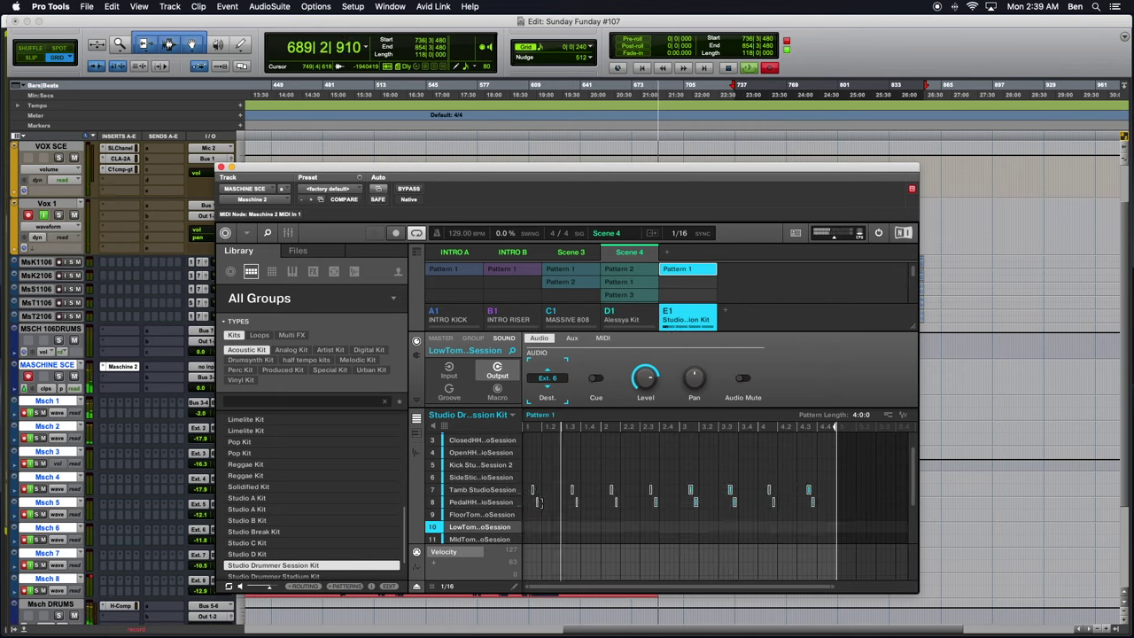
left_click_drag(832, 584, 681, 585)
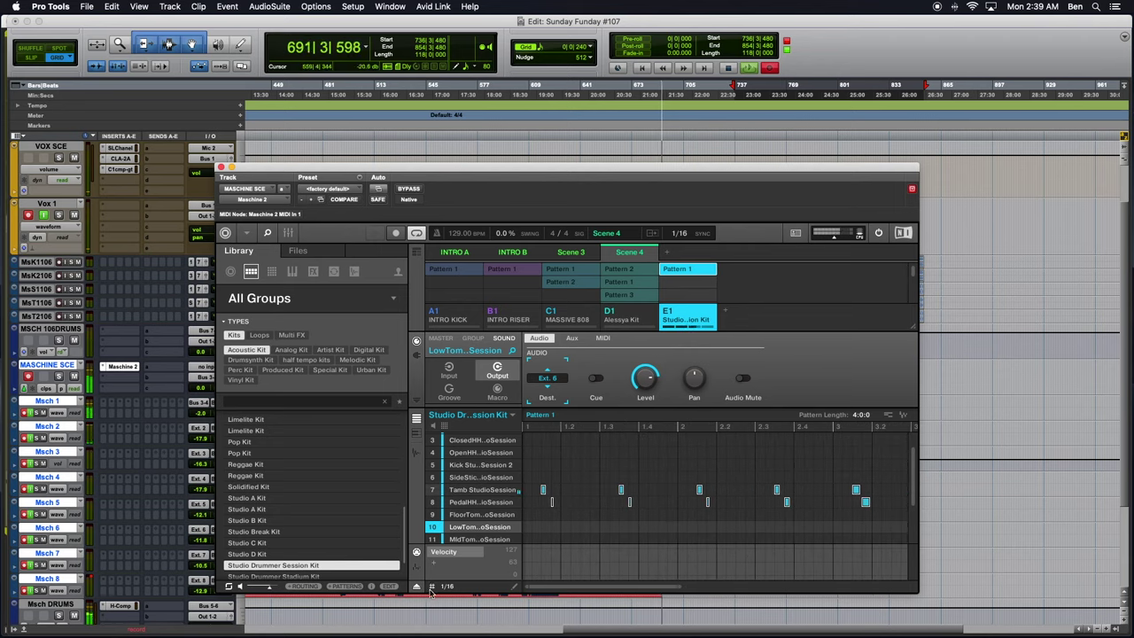
left_click(543, 492)
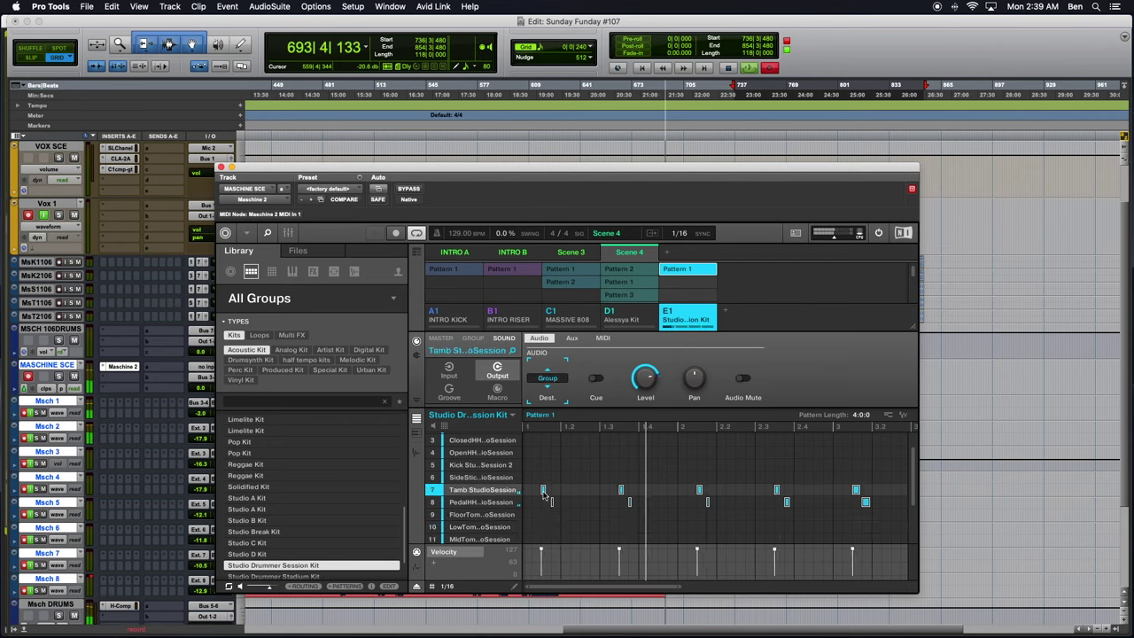
left_click_drag(543, 494, 543, 515)
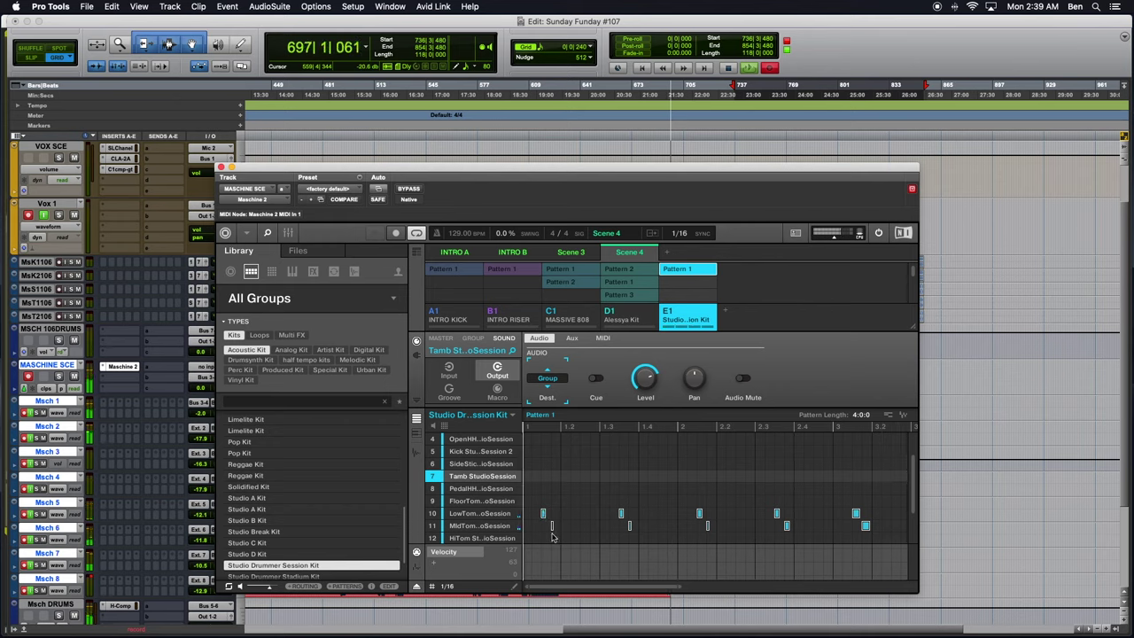
left_click(556, 503)
Step: Delete the first kick sound's notes at 3.2, 3.4, 4.2 and 4.4 in Pattern 1
scroll(591, 495, "up", 3)
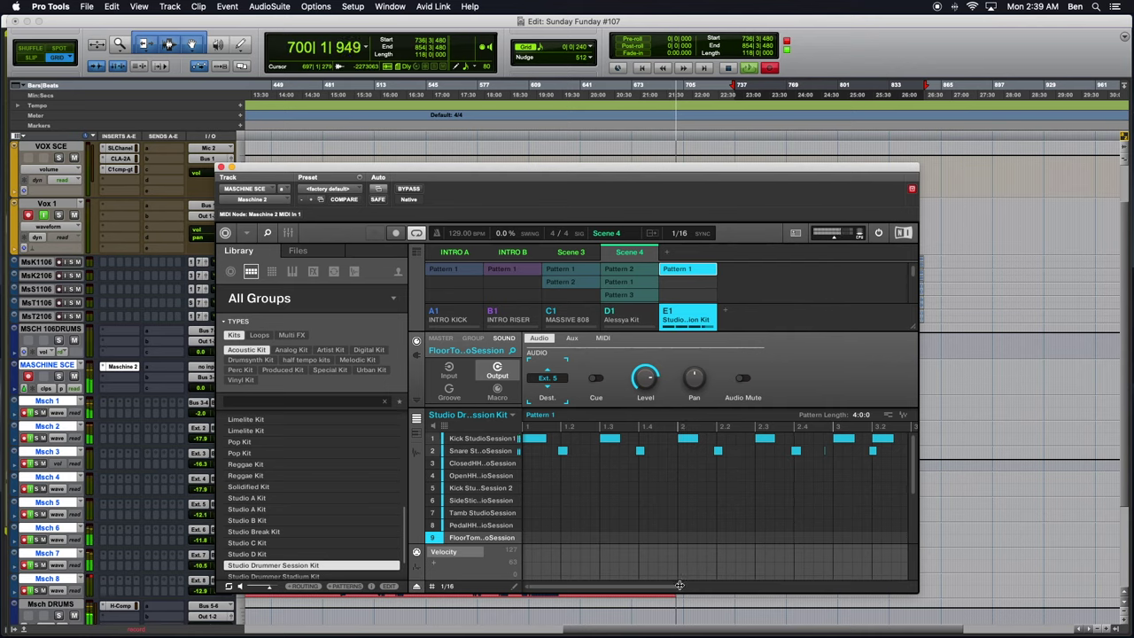
left_click_drag(679, 584, 676, 480)
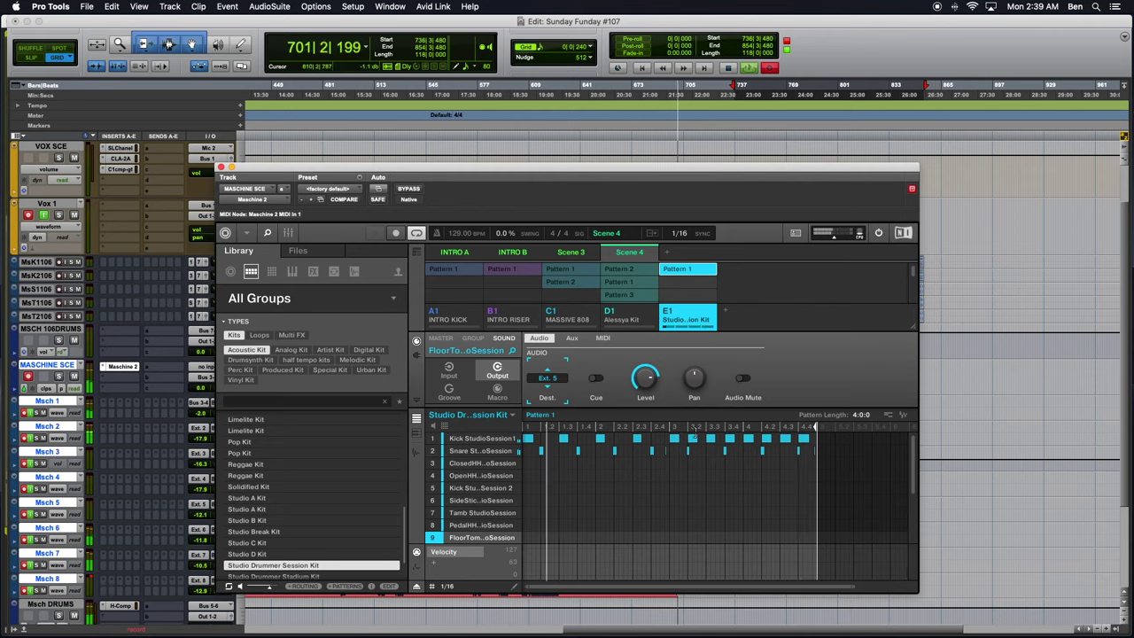
left_click(694, 438)
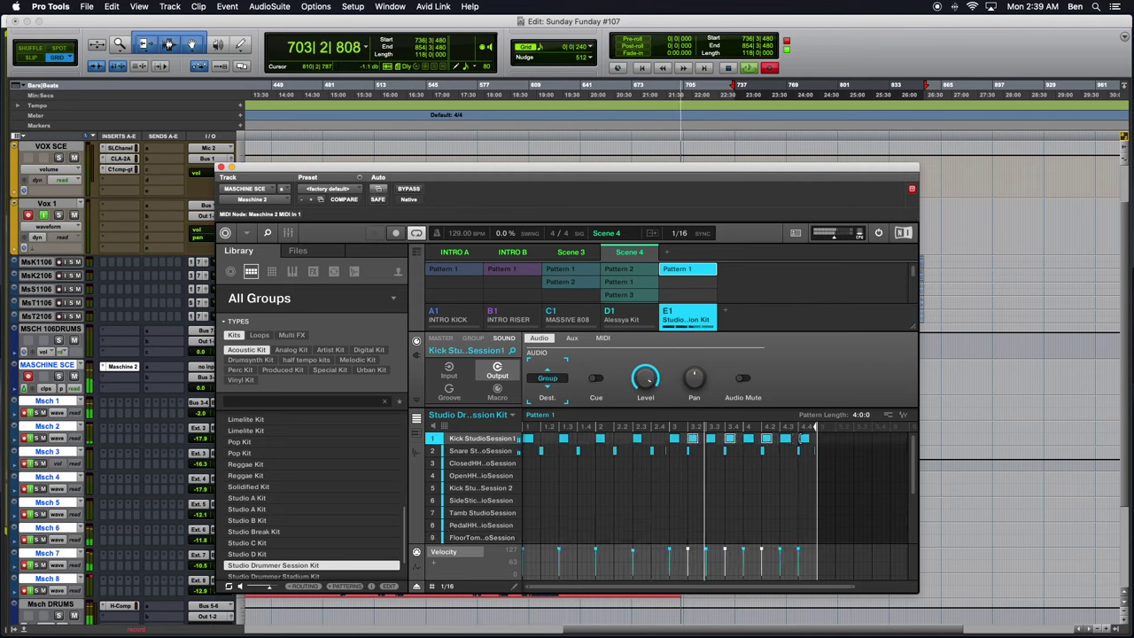
key("Delete")
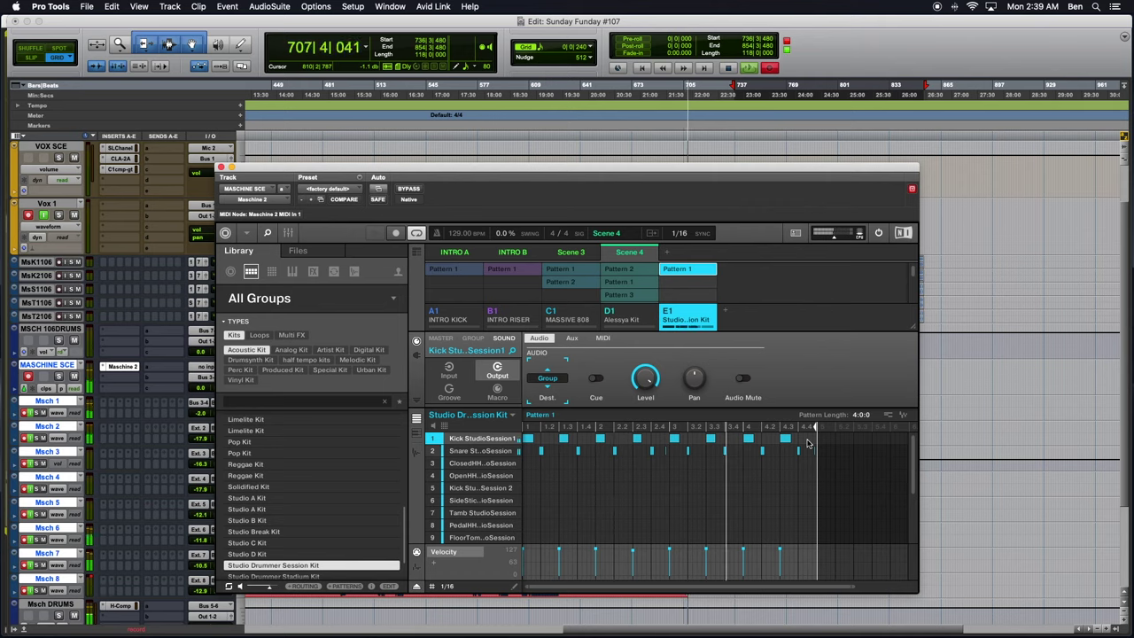
Step: Lower the velocities of all first-kick and snare notes in Pattern 1
left_click_drag(529, 454, 830, 488)
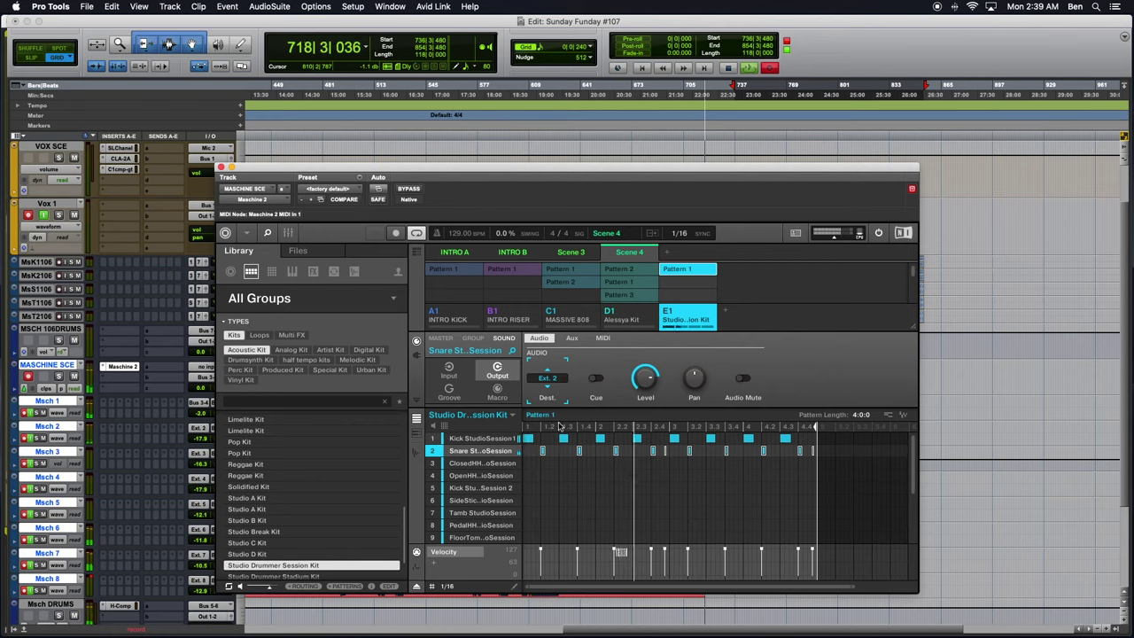
left_click(469, 439)
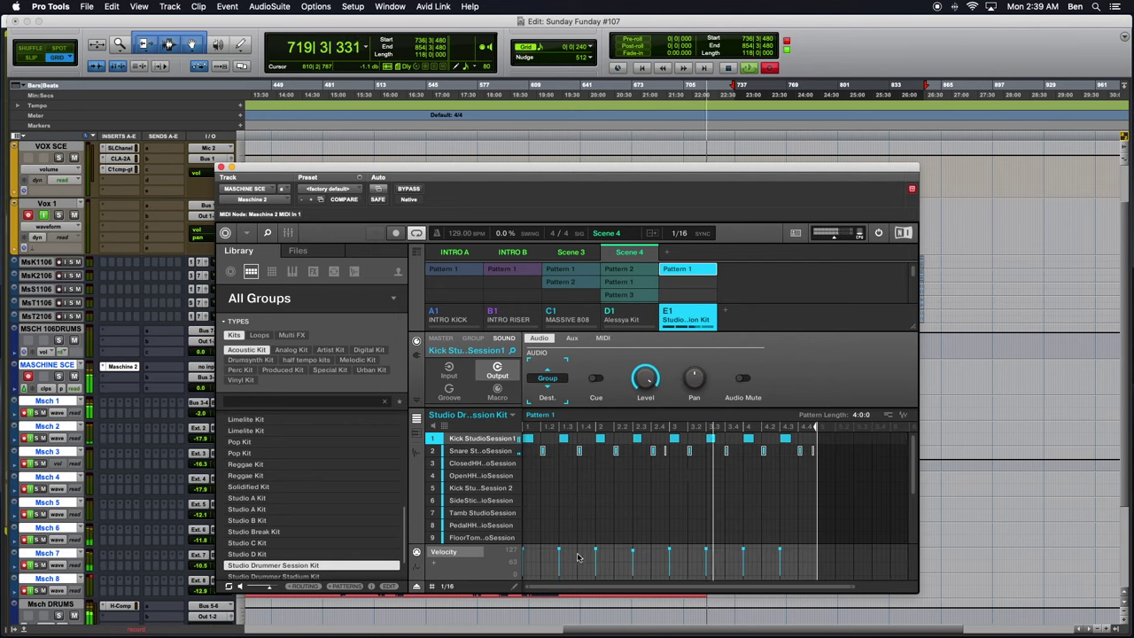
left_click_drag(833, 567, 559, 556)
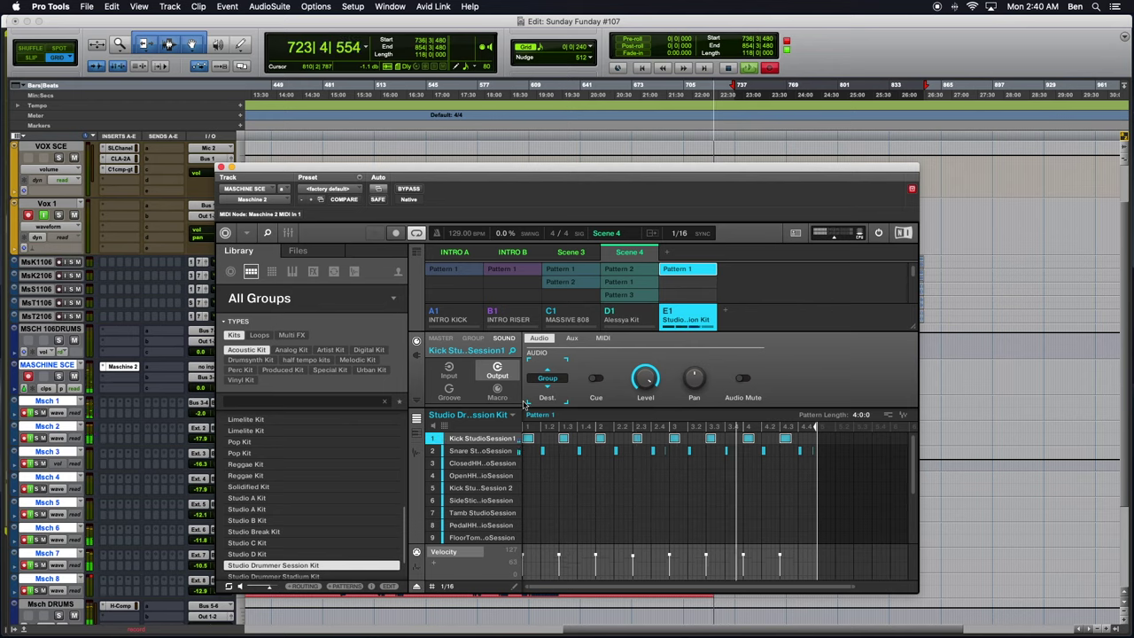
left_click(471, 452)
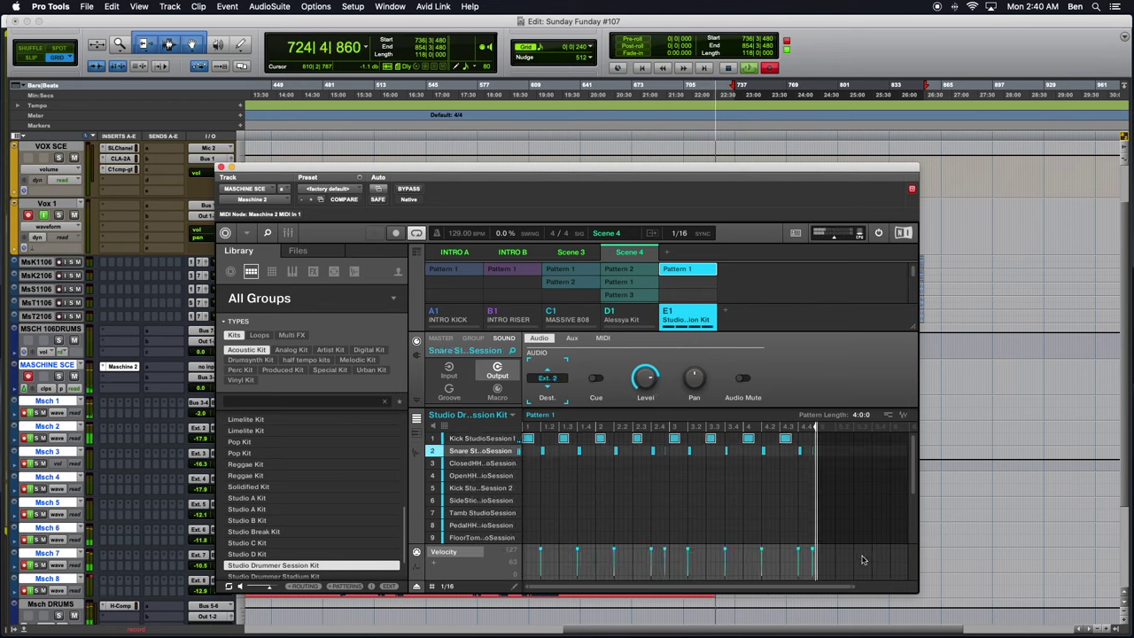
left_click_drag(837, 569, 514, 549)
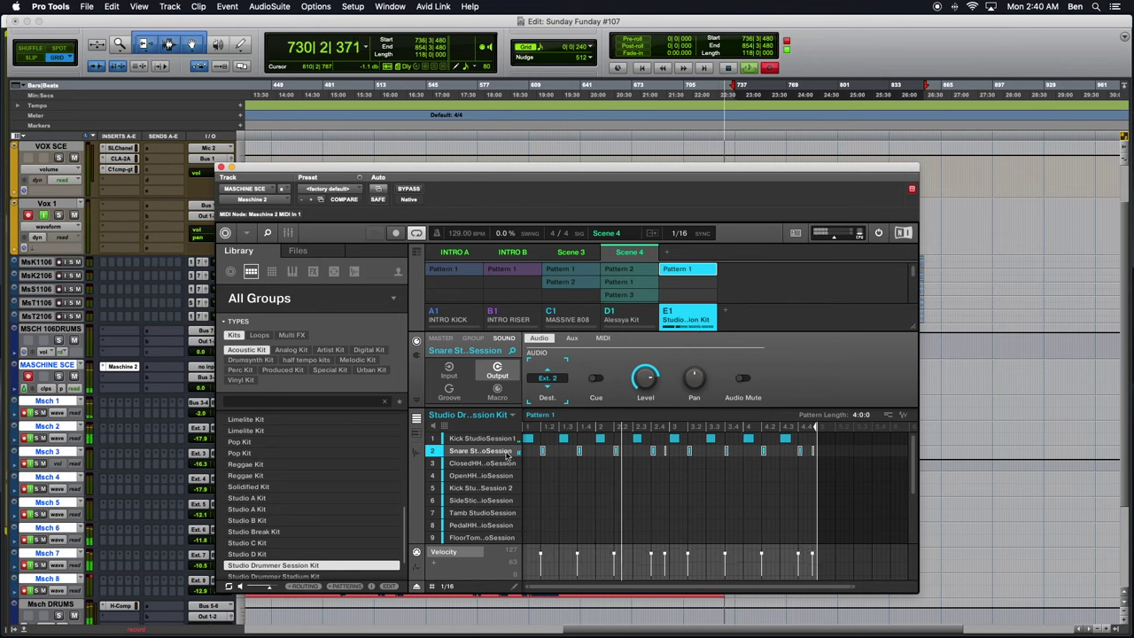
left_click(465, 439)
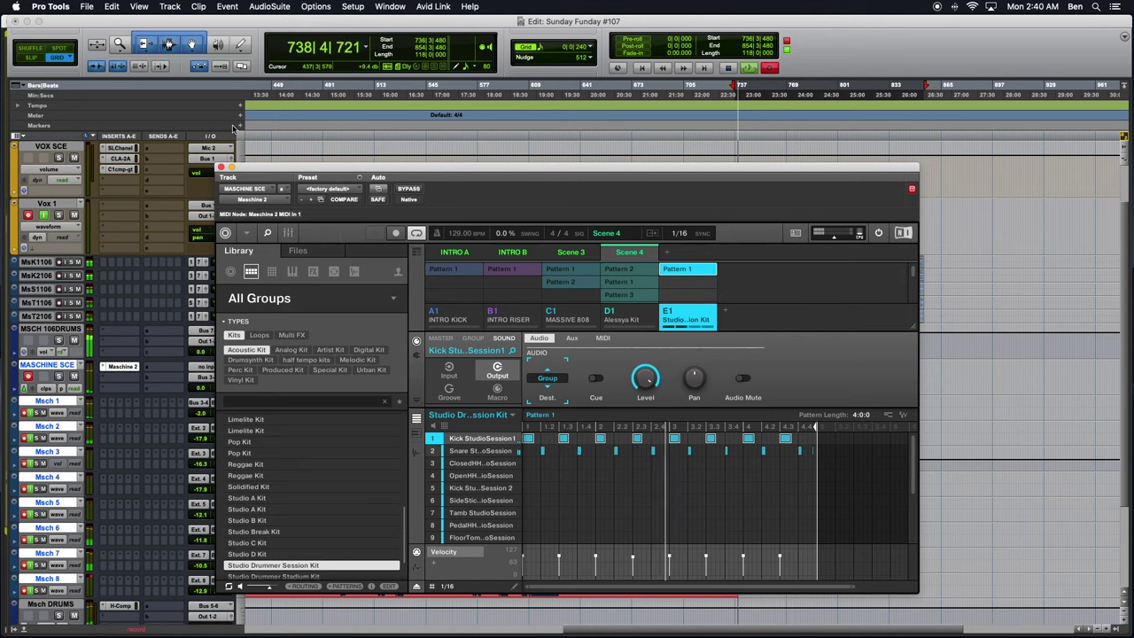
Step: Close the Maschine plug-in and move the five Msch 106 kick, snare and tom clips to start at 749|2|000
left_click(221, 167)
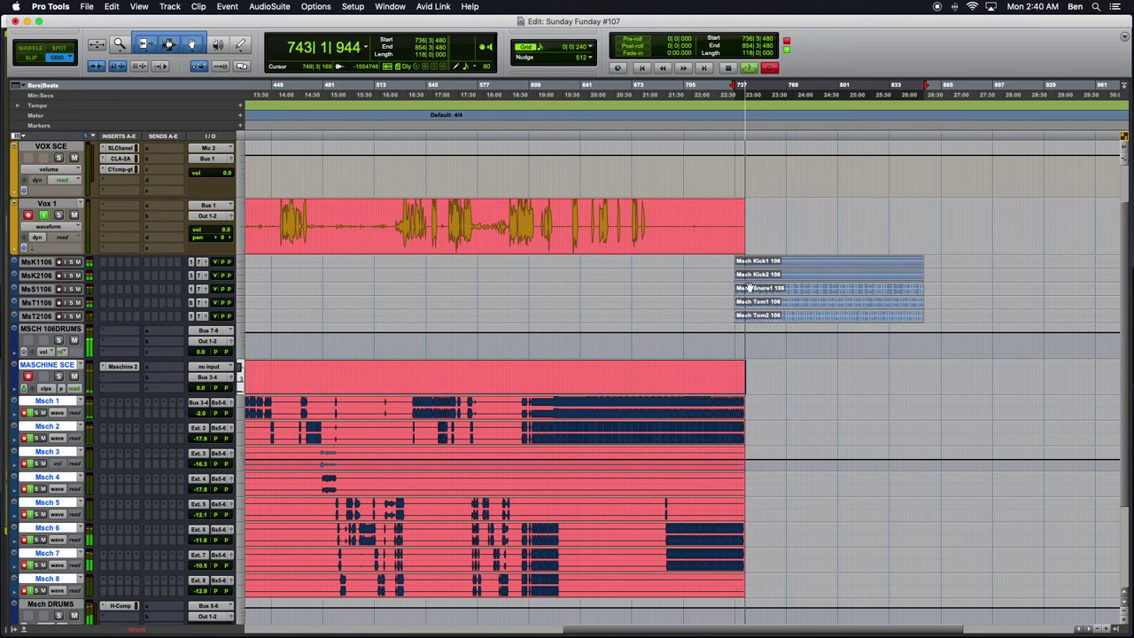
key("t")
key("t")
key("t")
key("t")
key("t")
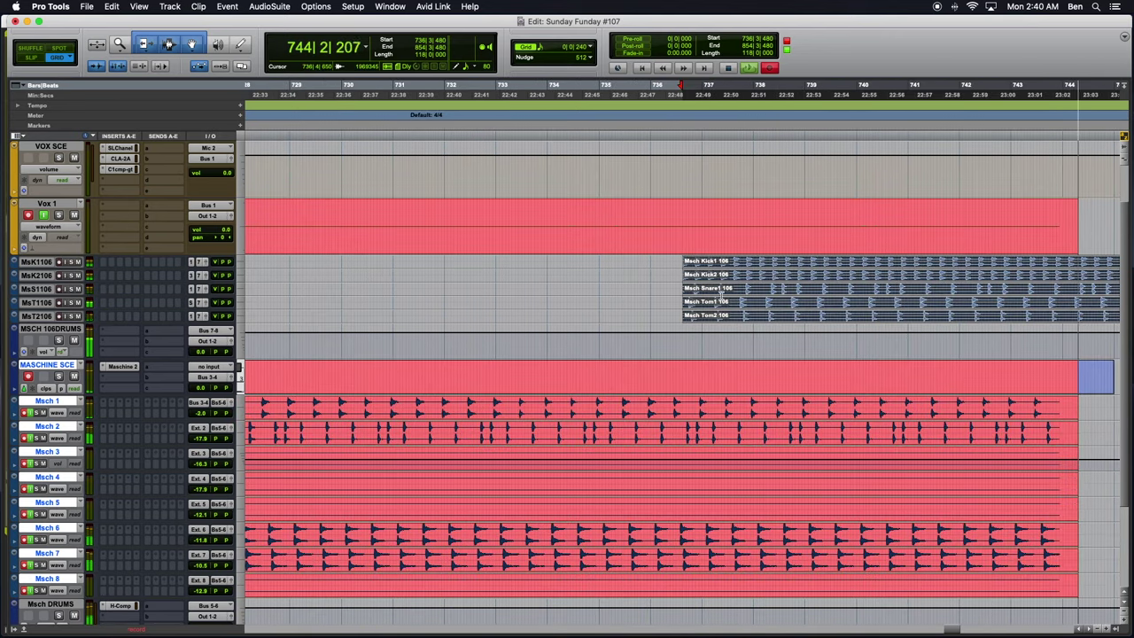
key("r")
key("r")
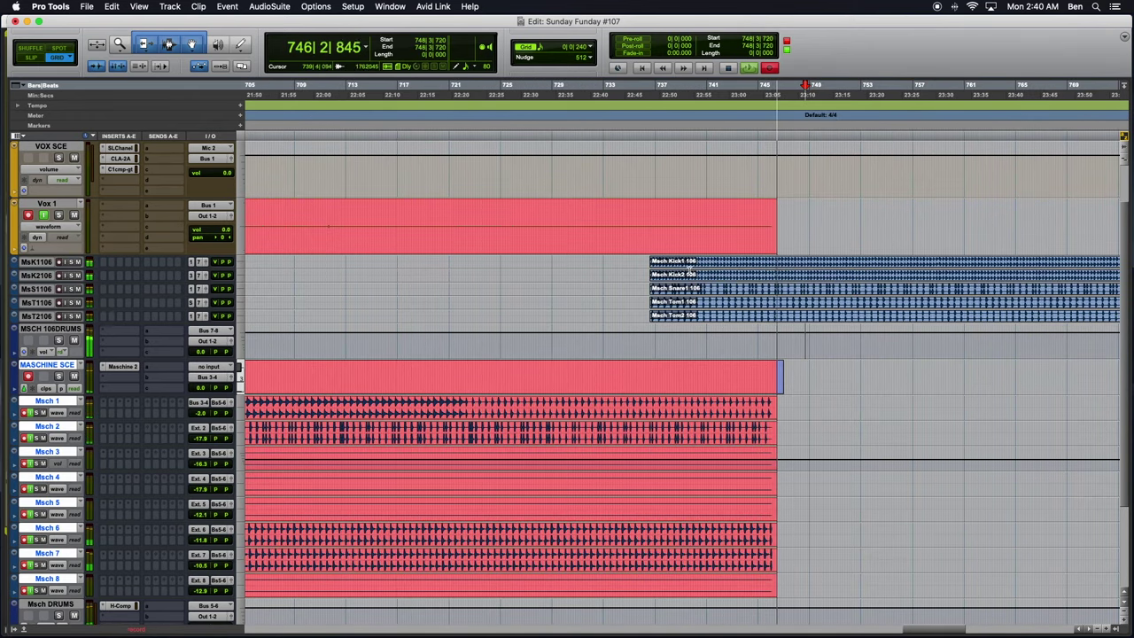
left_click(688, 265)
left_click(691, 275, "shift")
left_click(689, 290, "shift")
left_click(688, 302, "shift")
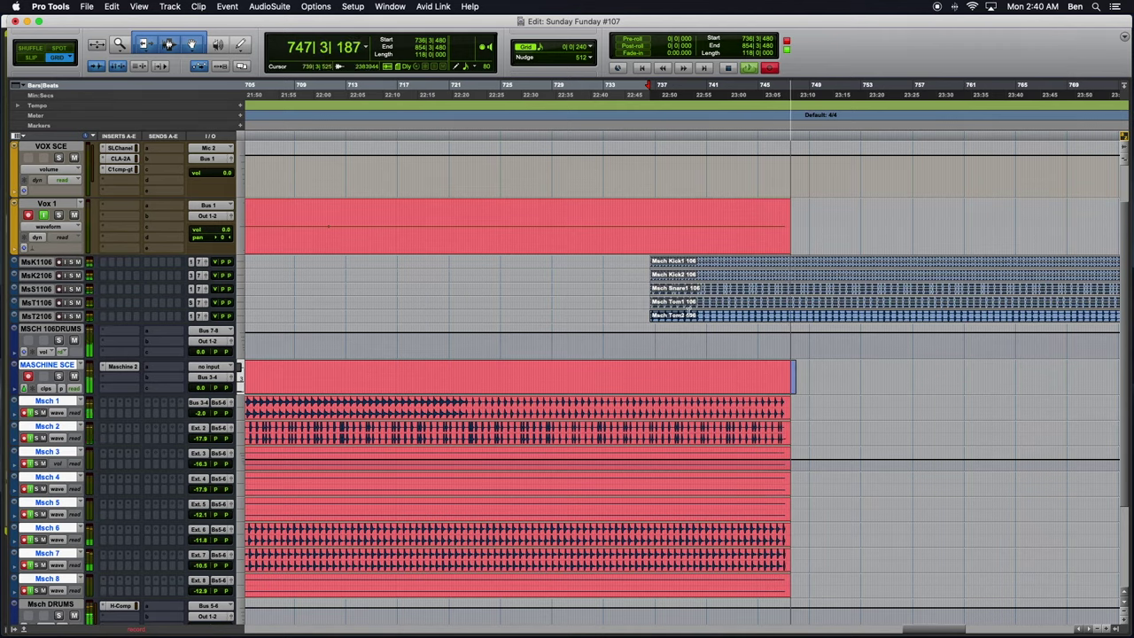
left_click(689, 315, "shift")
left_click_drag(662, 270, 824, 262)
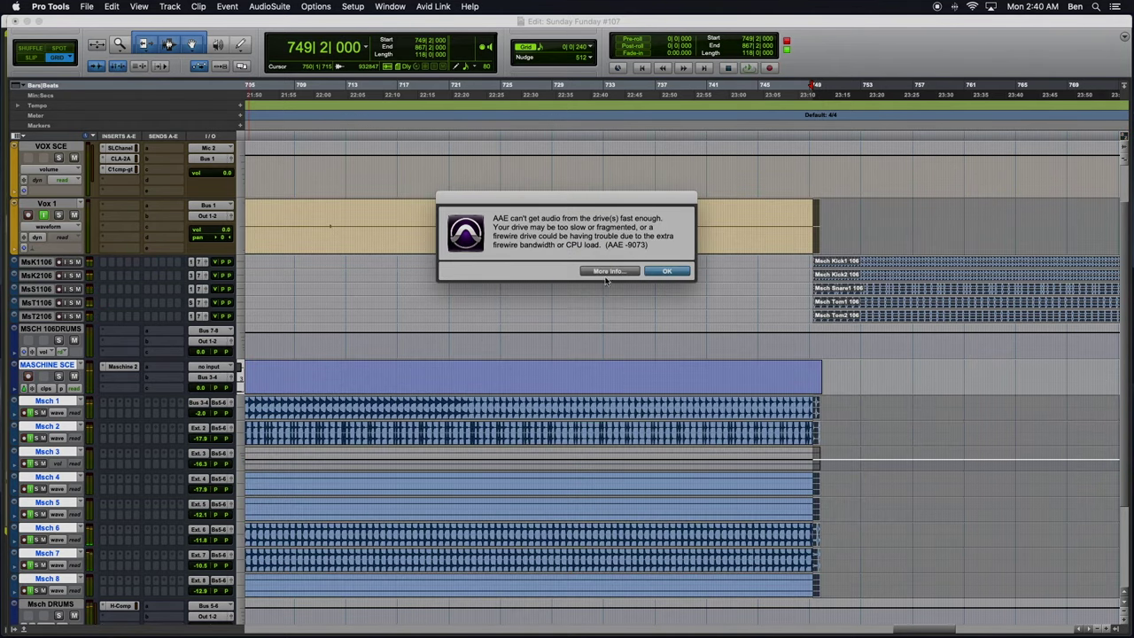
Step: Dismiss the AAE -9073 drive error and show the full length of the Msch 106 clips in the timeline
left_click(667, 272)
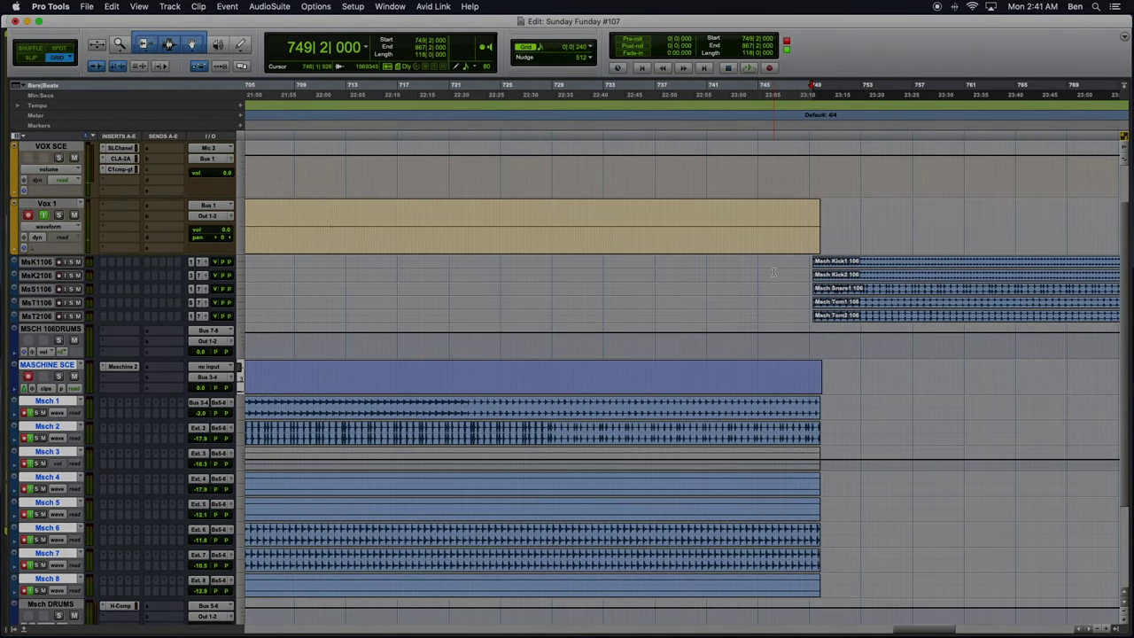
key("r")
key("r")
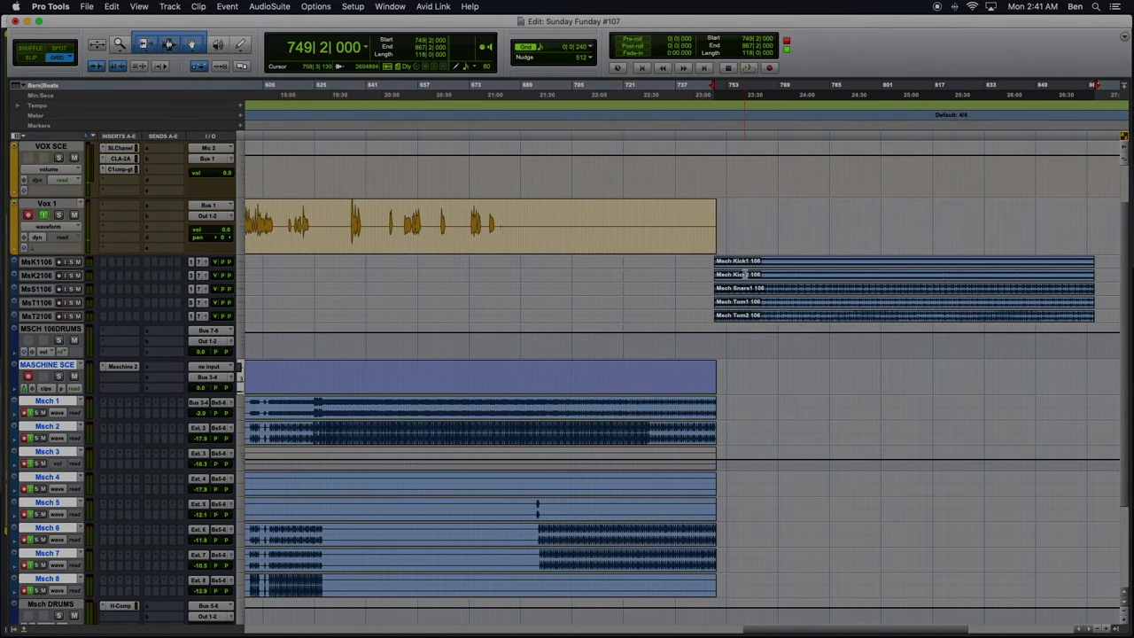